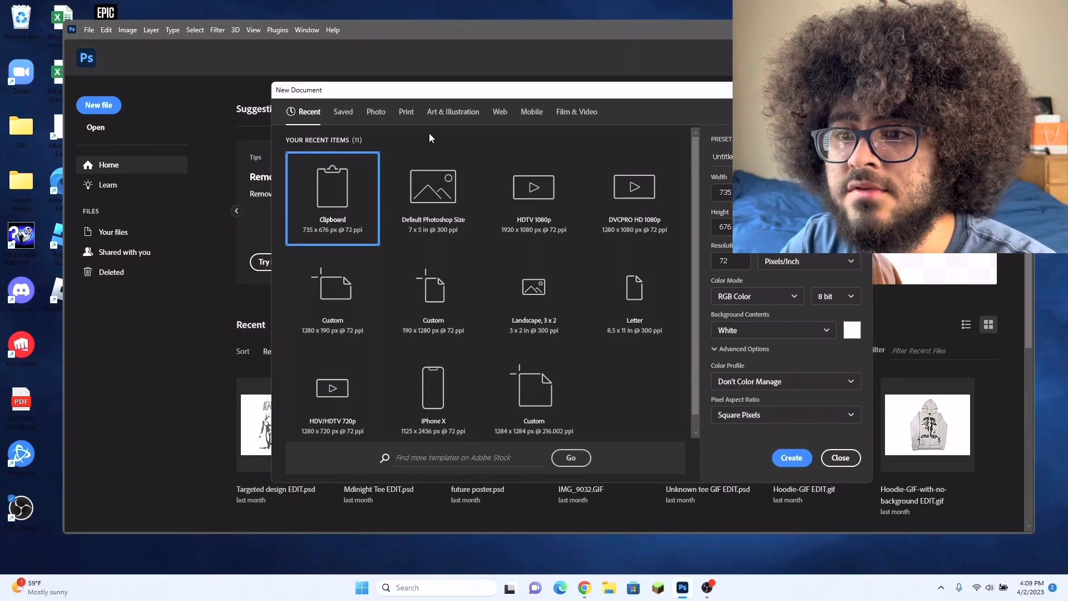
# Step: Create a new document from the Default Photoshop Size preset, 7 x 5 in at 300 ppi
pyautogui.click(448, 240)
pyautogui.click(800, 458)
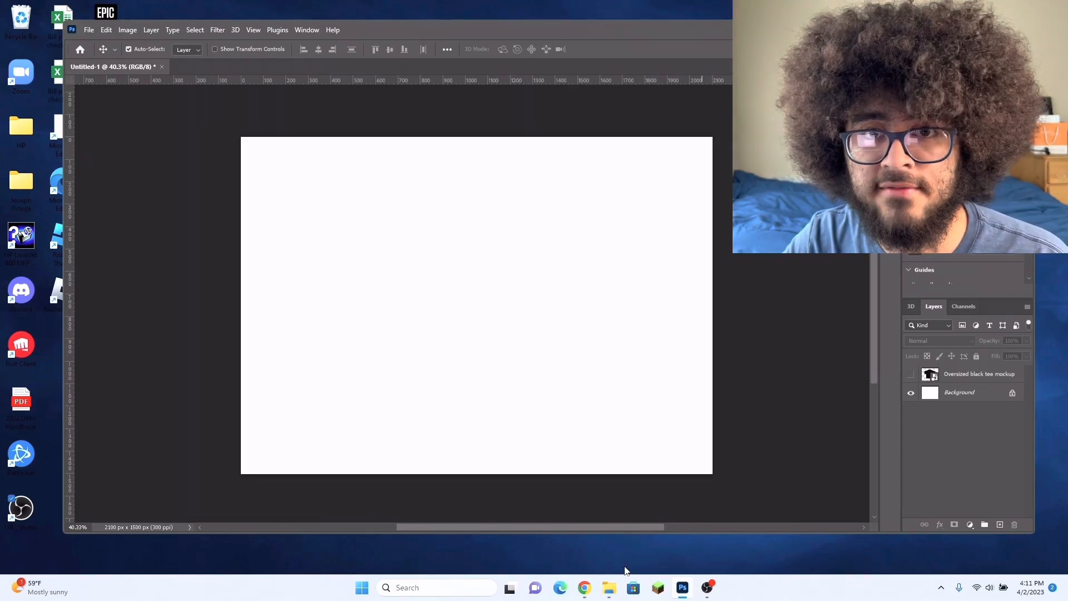
# Step: Place the Eminem 1 image from the Downloads folder into the document as a new layer
pyautogui.click(610, 591)
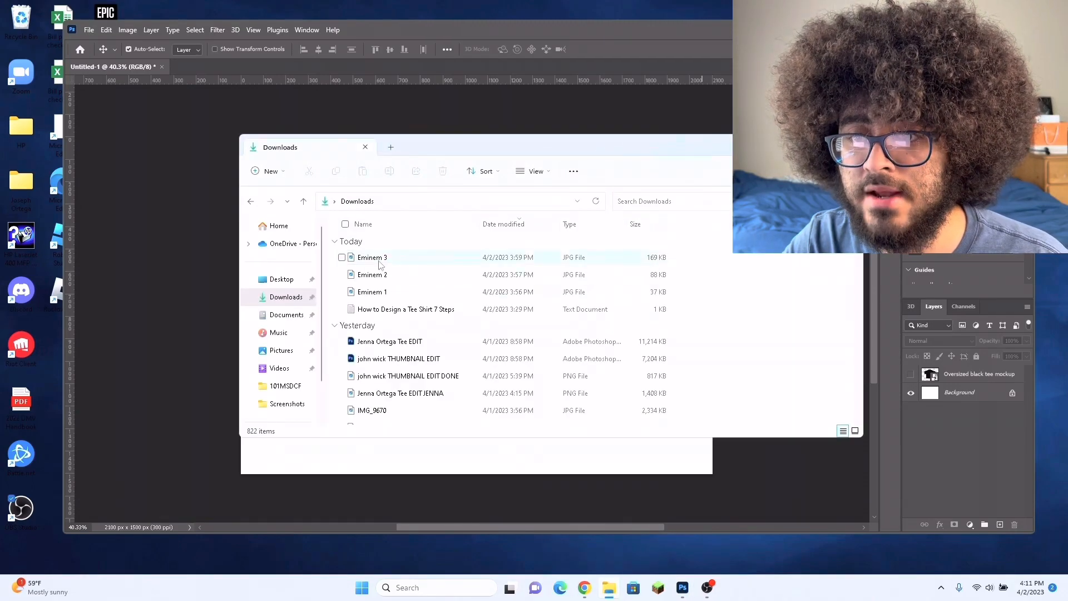
pyautogui.click(377, 294)
pyautogui.moveTo(419, 294); pyautogui.dragTo(161, 306)
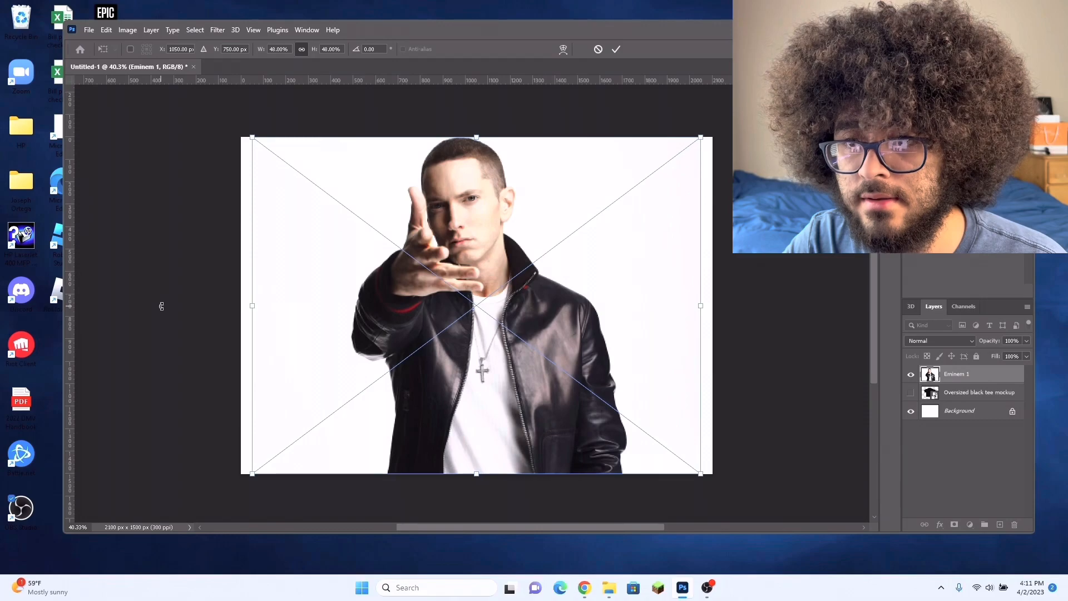
pyautogui.press('Return')
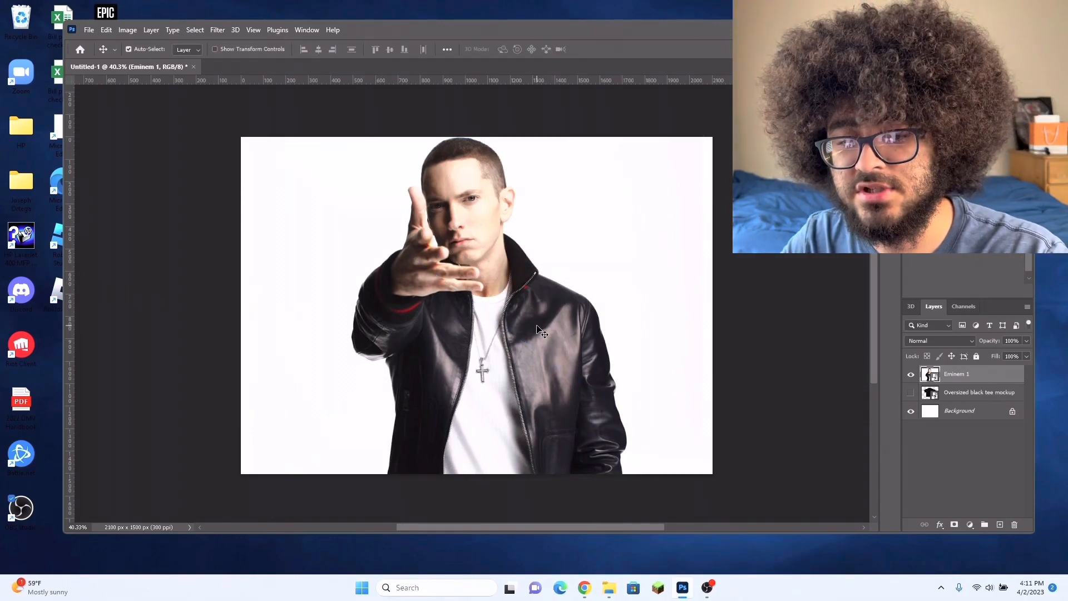
# Step: Scale the Eminem 1 image down to about 39% and reposition it near the middle of the canvas
pyautogui.hotkey('ctrl', 't')
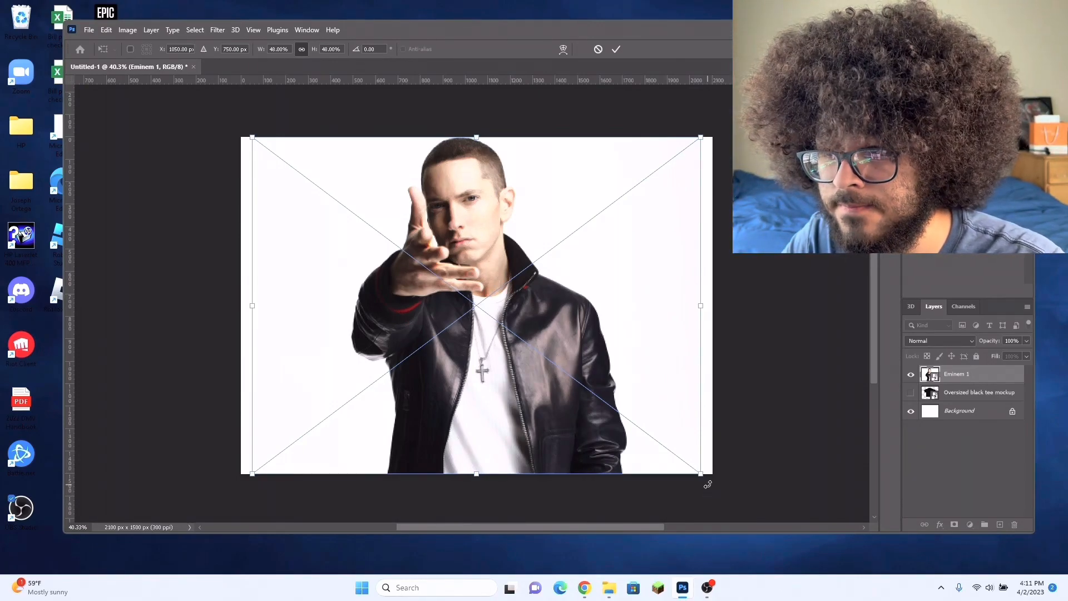
pyautogui.moveTo(702, 475); pyautogui.dragTo(617, 410)
pyautogui.moveTo(443, 277); pyautogui.dragTo(468, 301)
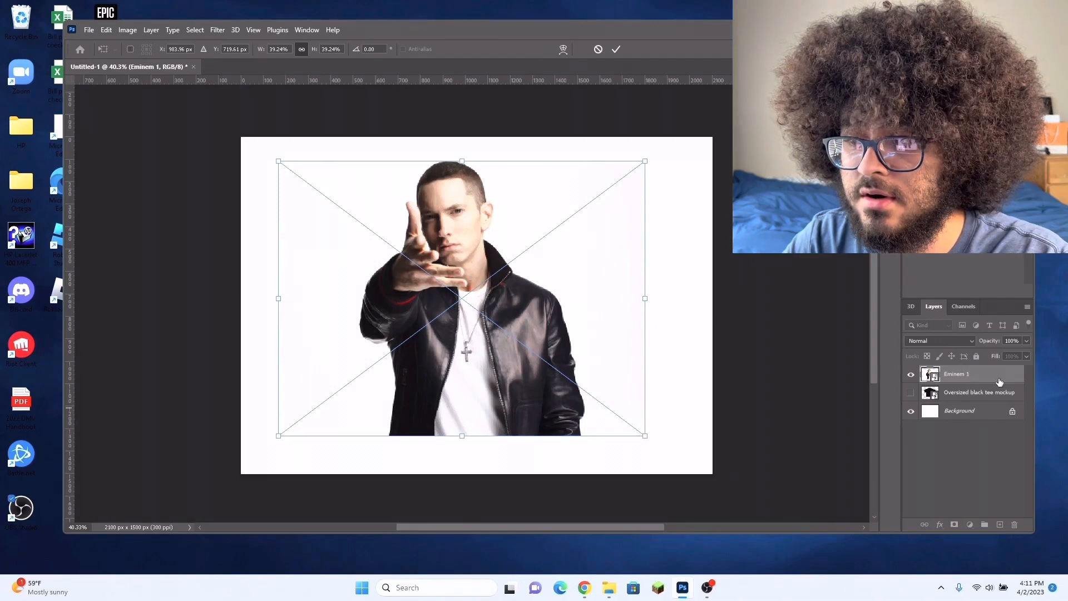
pyautogui.click(941, 459)
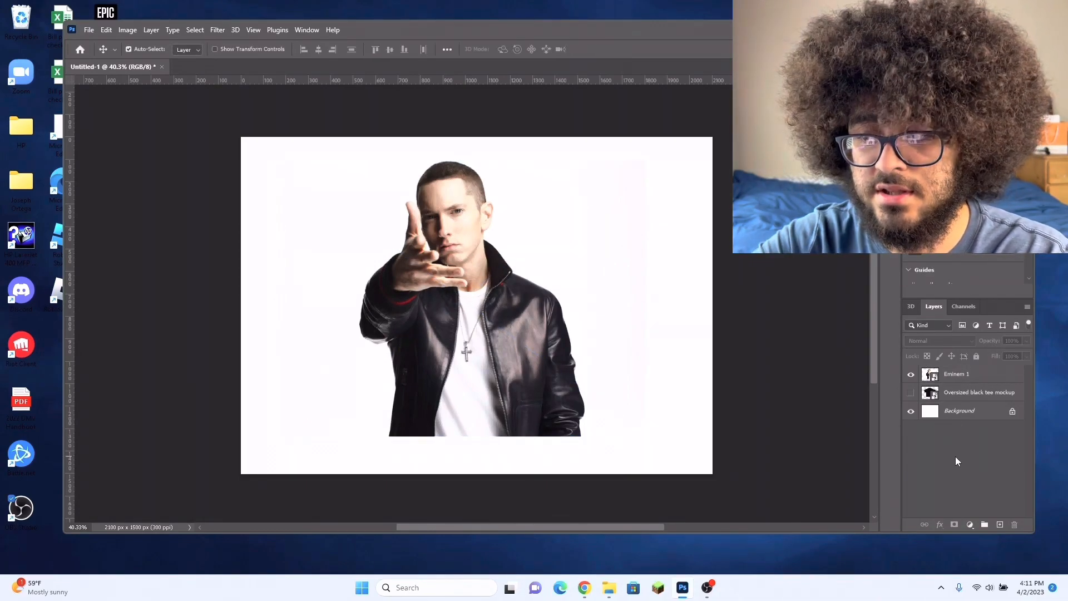
# Step: Place the Eminem 2 image from Downloads, scaled down to about 31% and positioned over the first photo
pyautogui.hotkey('alt', 'Tab')
pyautogui.moveTo(372, 274); pyautogui.dragTo(185, 264)
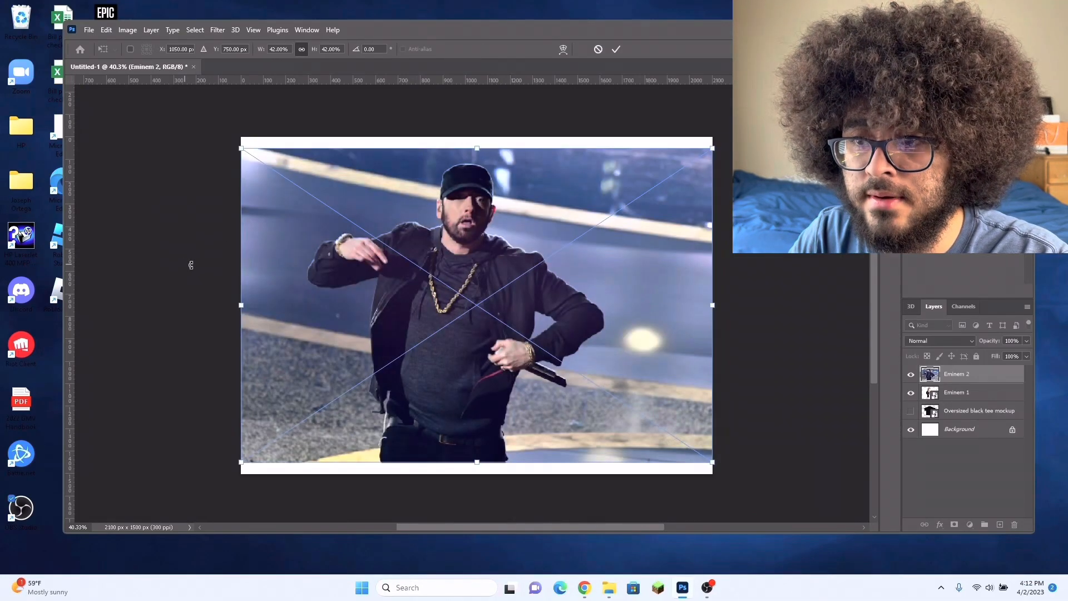
pyautogui.moveTo(713, 148); pyautogui.dragTo(588, 231)
pyautogui.moveTo(507, 363); pyautogui.dragTo(539, 332)
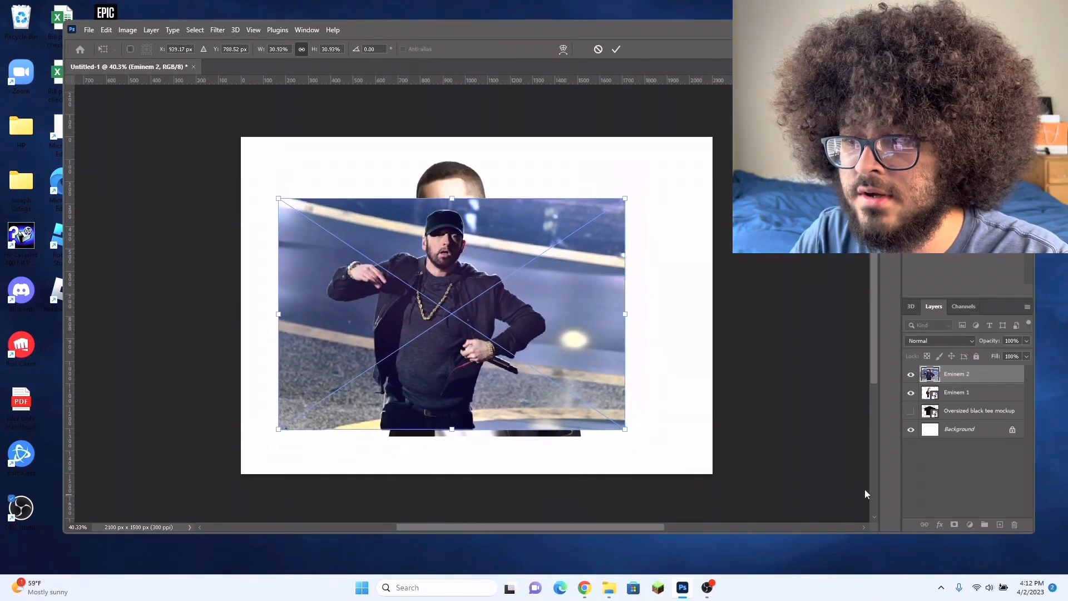
pyautogui.press('Return')
# Step: Place the Eminem 3 image from Downloads, enlarge it and position it over the Eminem 2 photo
pyautogui.click(609, 588)
pyautogui.click(395, 259)
pyautogui.moveTo(397, 261); pyautogui.dragTo(139, 247)
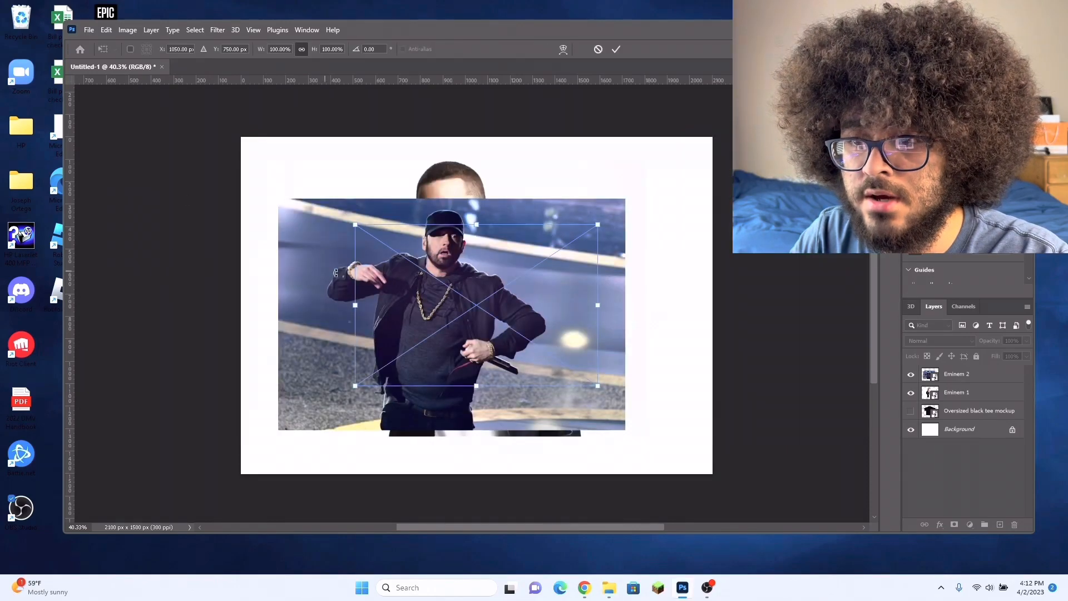
pyautogui.moveTo(598, 225); pyautogui.dragTo(667, 177)
pyautogui.moveTo(543, 298); pyautogui.dragTo(501, 319)
pyautogui.press('Return')
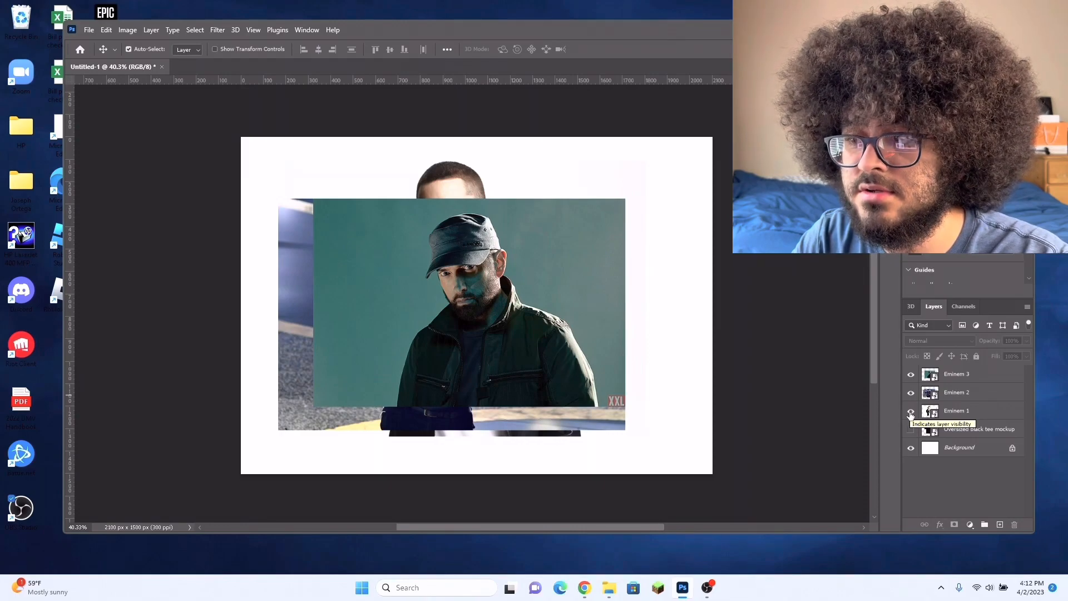
# Step: Hide the Eminem 1 and Eminem 2 layers
pyautogui.click(911, 411)
pyautogui.click(911, 393)
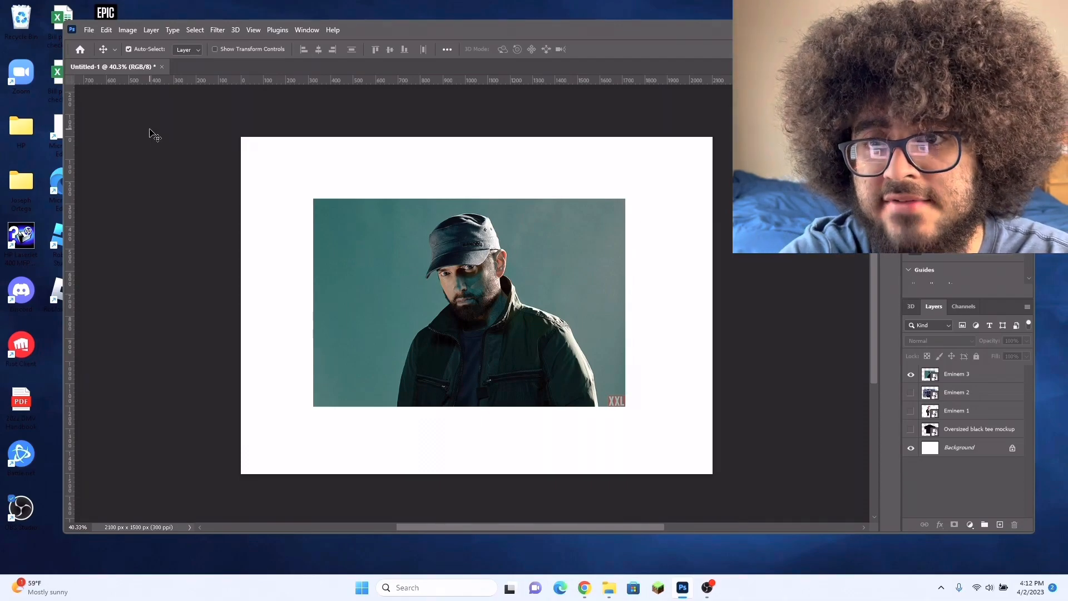
# Step: Display the missing Tools bar in the workspace
pyautogui.click(307, 30)
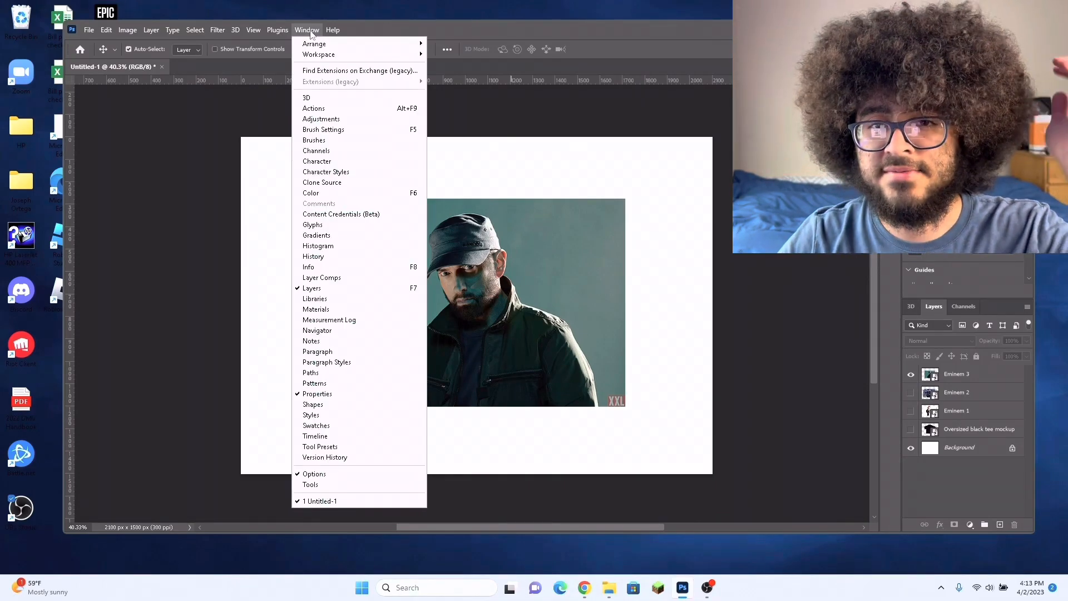
pyautogui.click(309, 31)
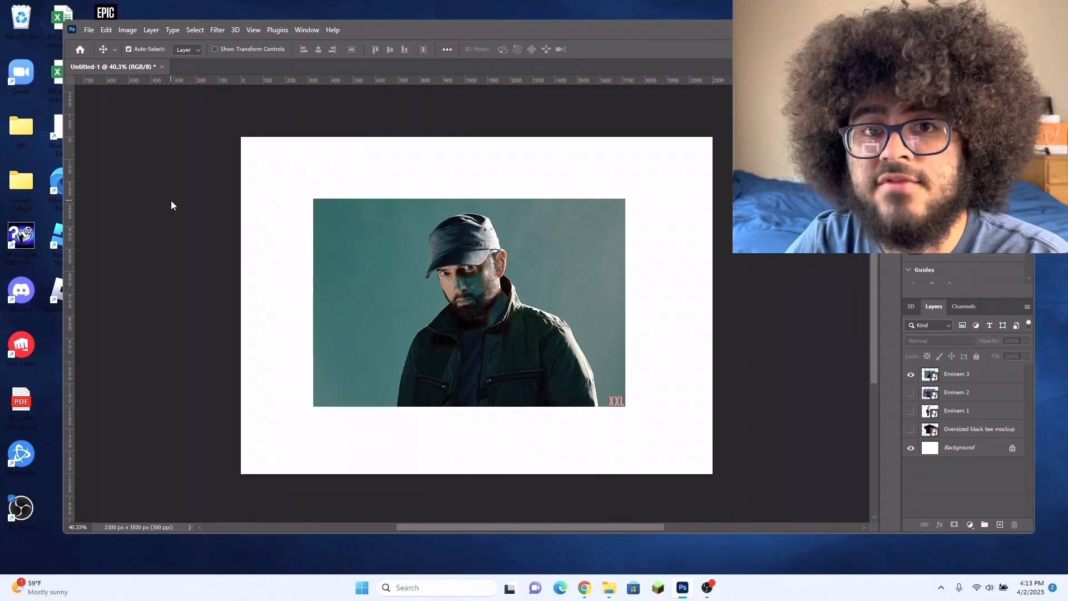
pyautogui.click(305, 30)
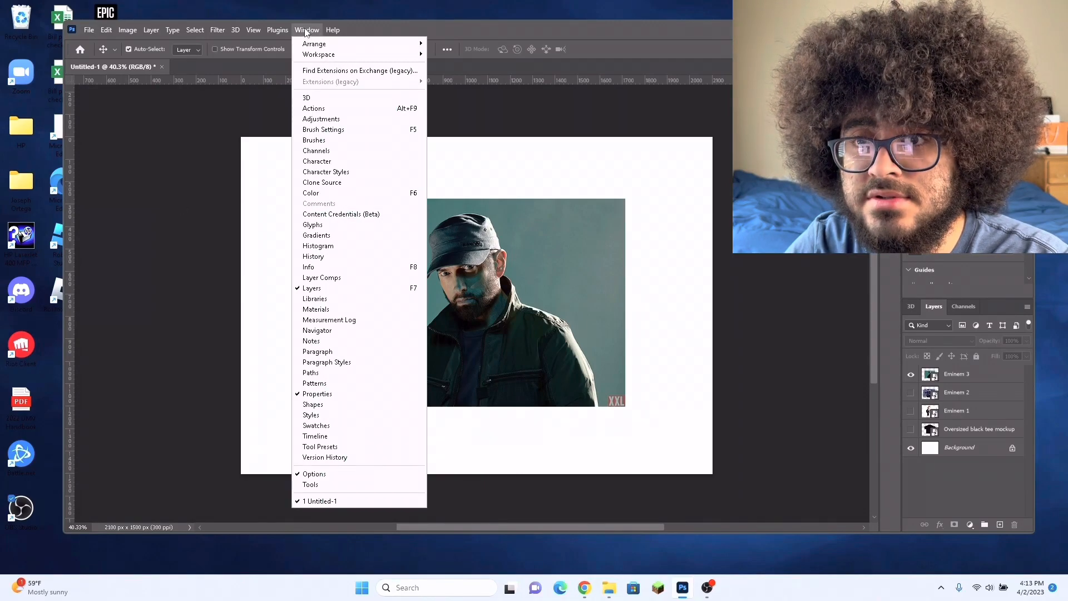
pyautogui.click(336, 489)
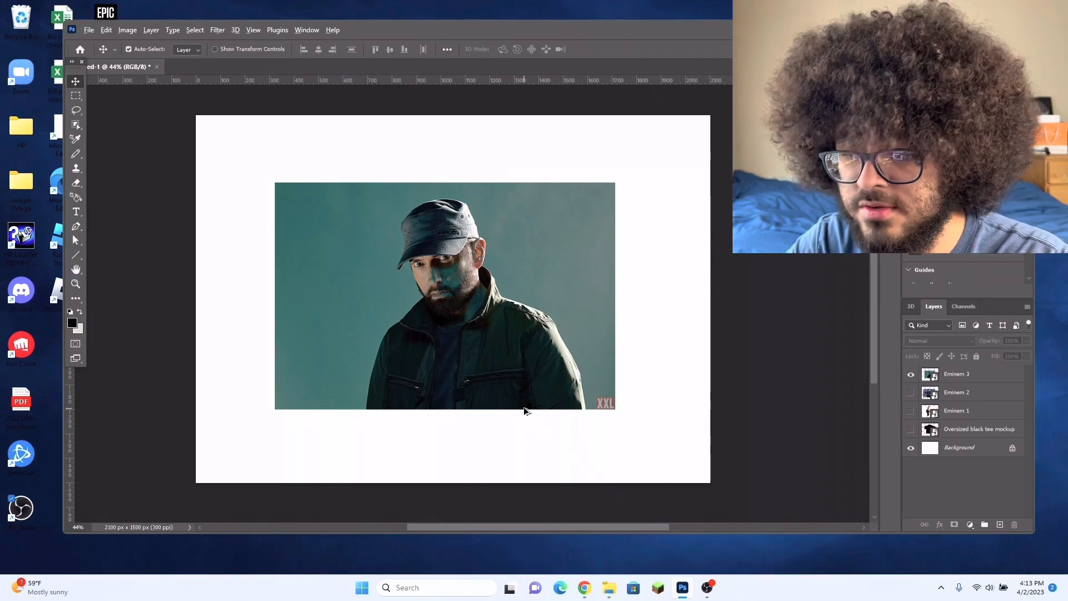
pyautogui.scroll(3, 525, 410)
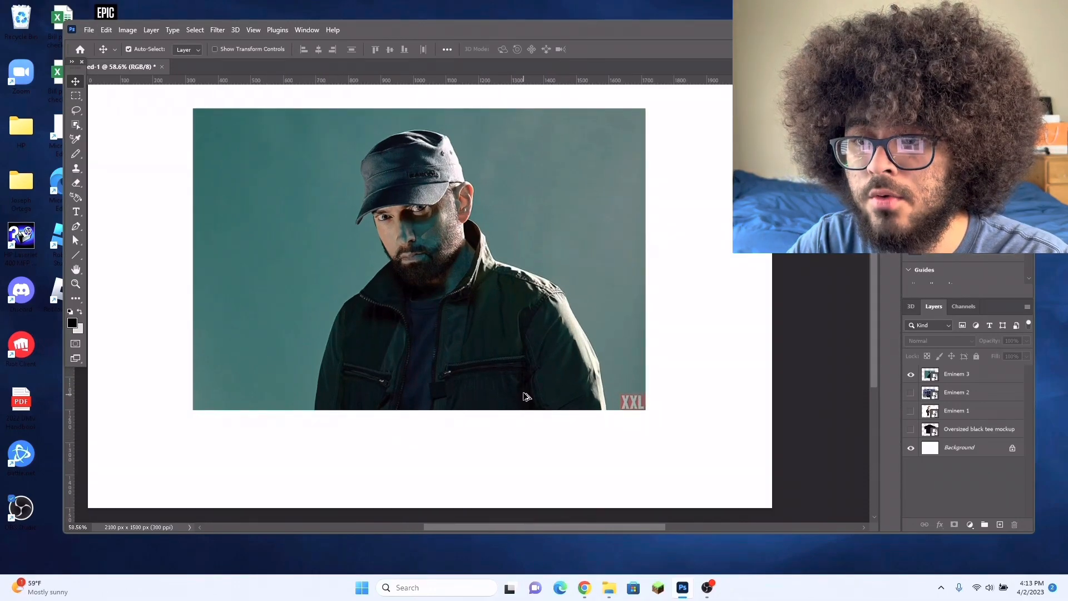
pyautogui.scroll(-1, 525, 410)
pyautogui.scroll(-2, 526, 394)
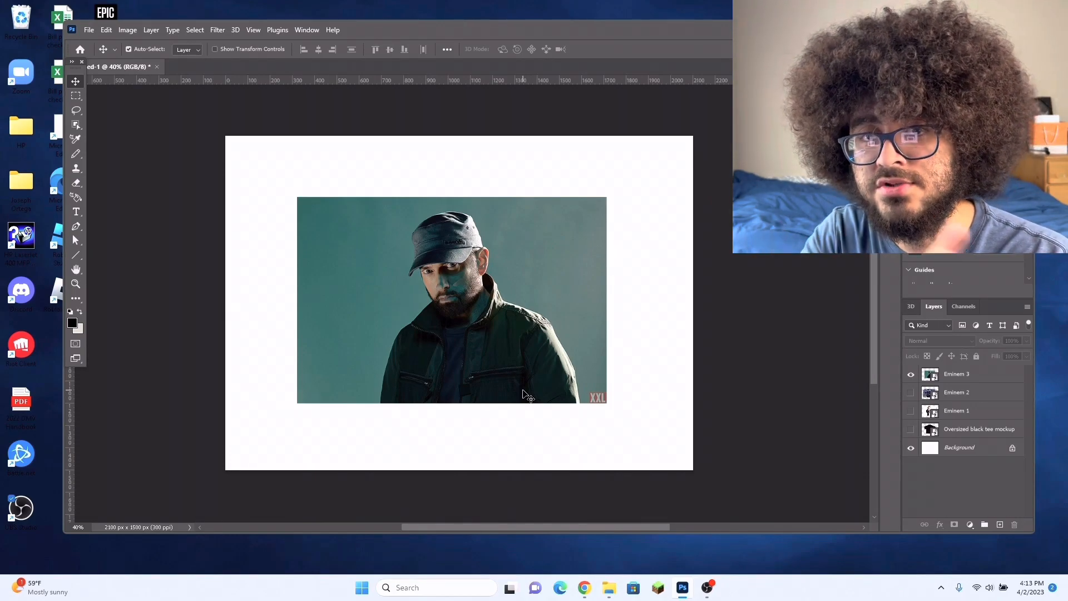
pyautogui.hscroll(2, 506, 336)
pyautogui.hscroll(-2, 506, 336)
pyautogui.hscroll(1, 507, 336)
pyautogui.hscroll(-1, 506, 335)
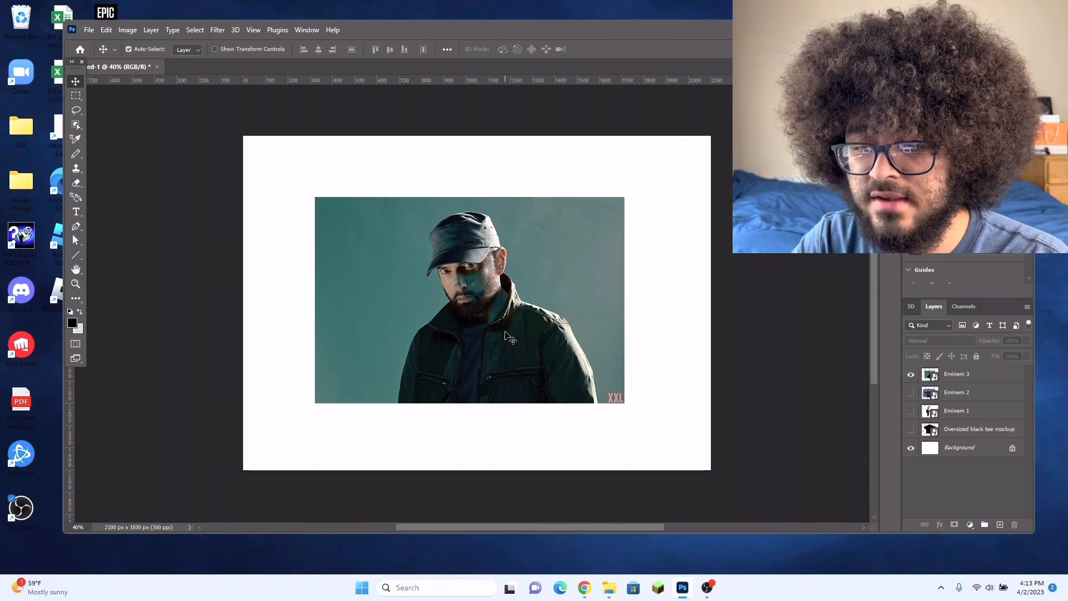
pyautogui.scroll(1, 517, 339)
pyautogui.scroll(2, 517, 338)
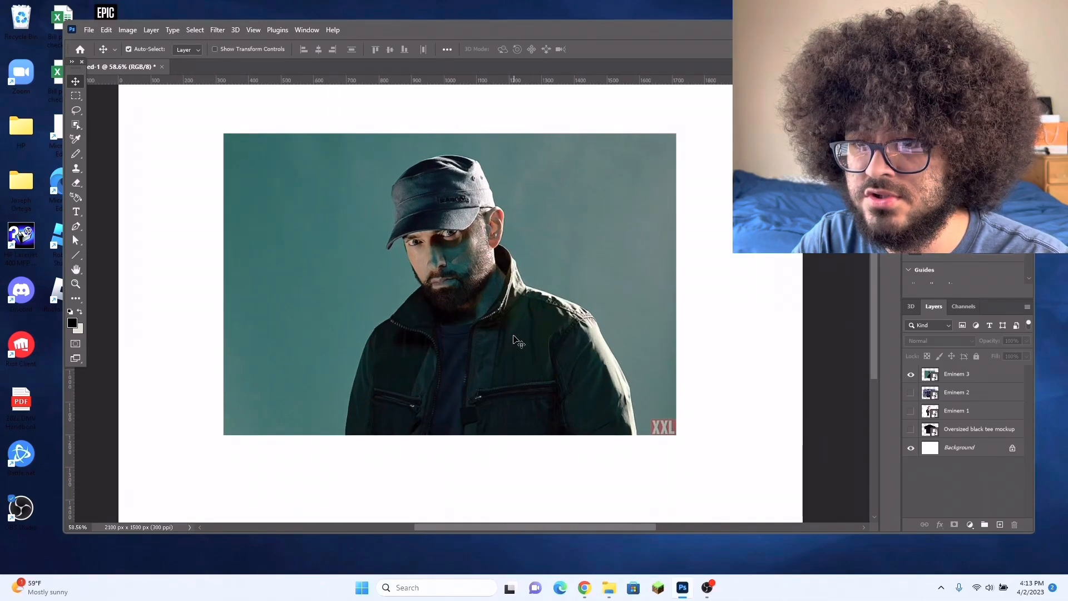
pyautogui.scroll(1, 517, 339)
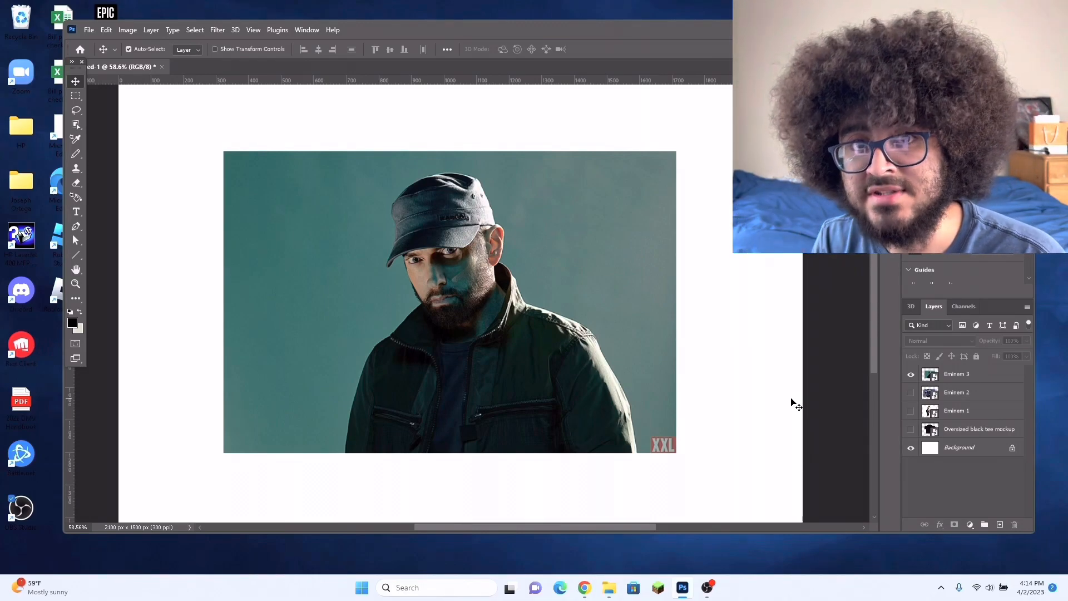
# Step: Select the man in the Eminem 3 photo with the Object Selection tool
pyautogui.press('p')
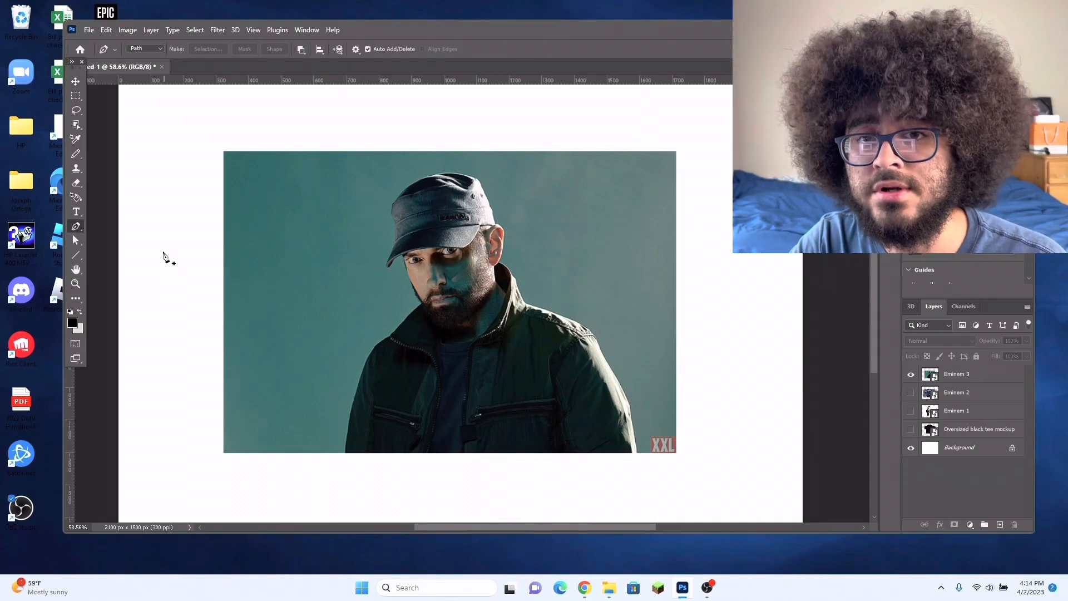
pyautogui.click(77, 126)
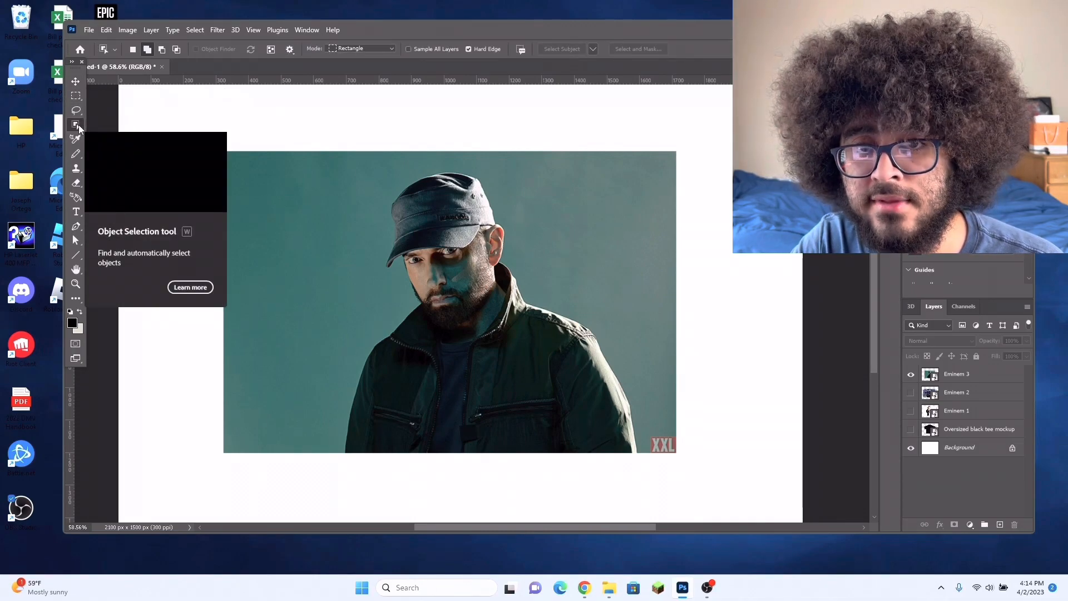
pyautogui.rightClick(77, 126)
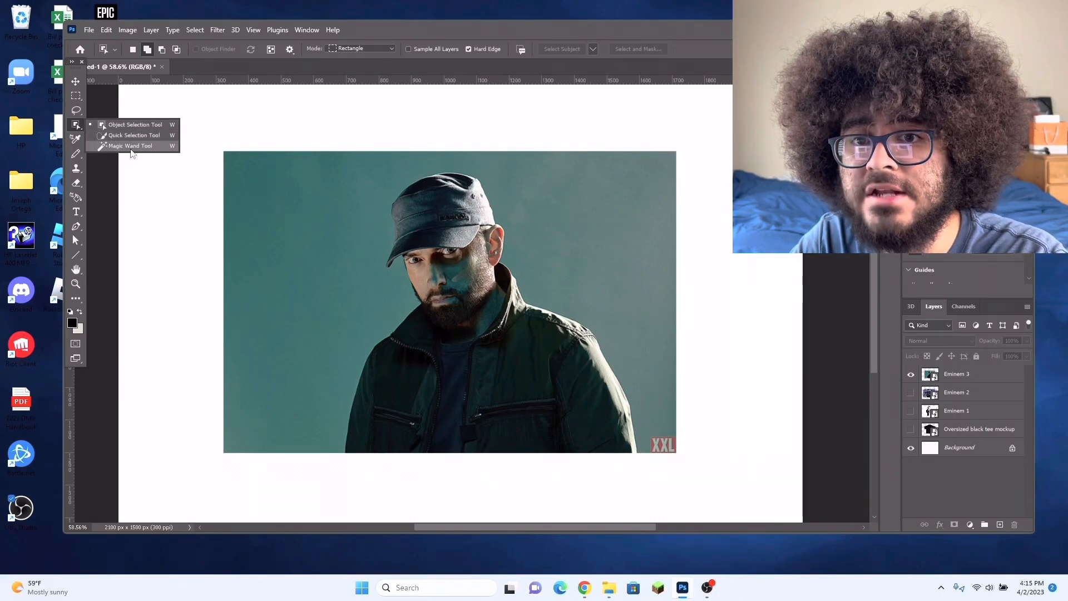
pyautogui.click(166, 127)
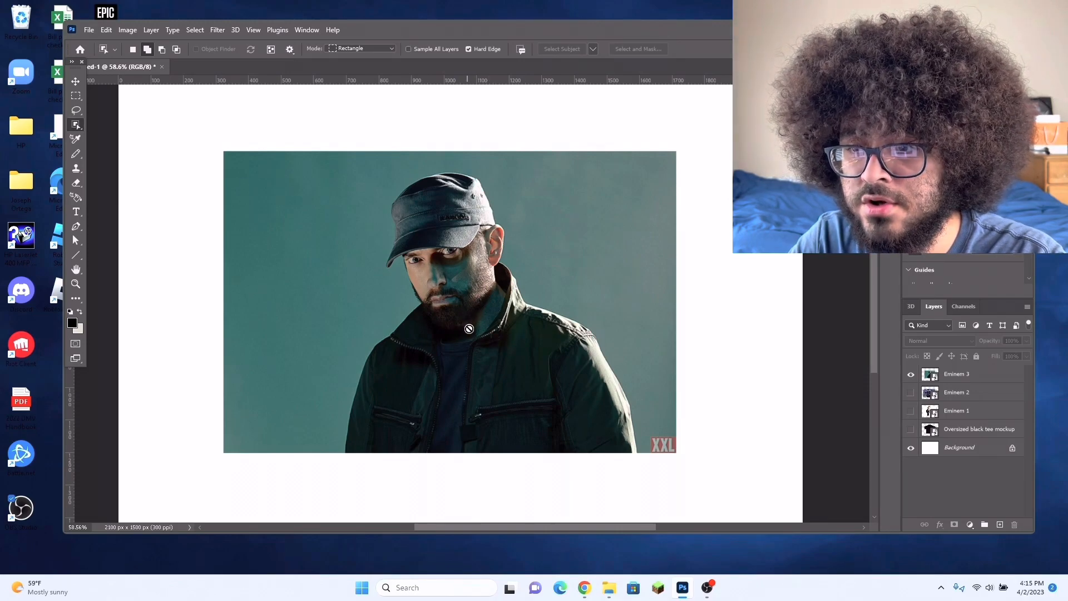
pyautogui.click(951, 375)
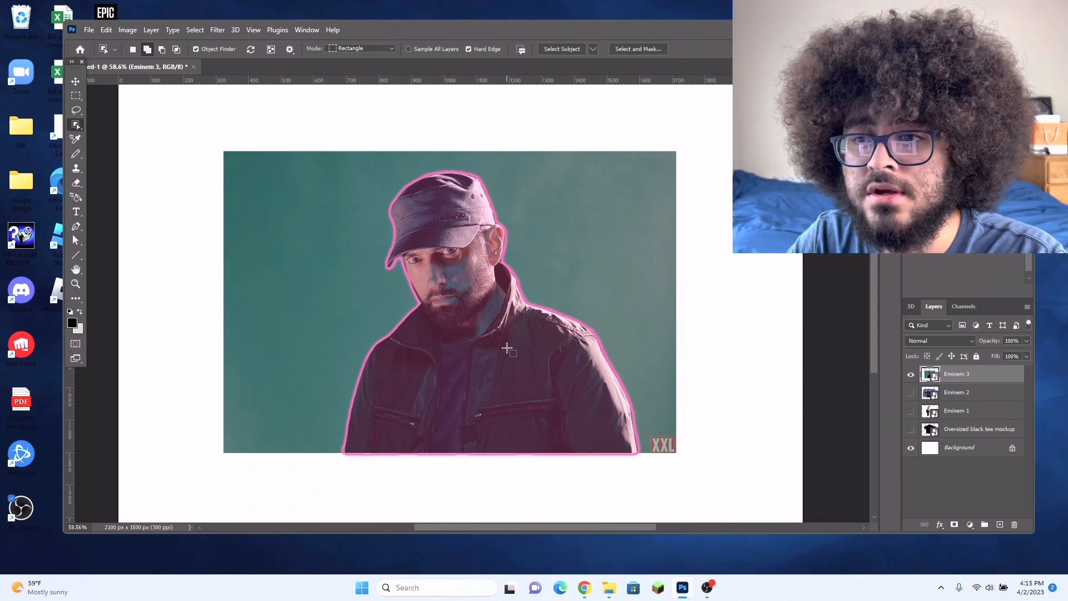
pyautogui.moveTo(640, 457); pyautogui.dragTo(363, 214)
pyautogui.moveTo(327, 190); pyautogui.dragTo(269, 167)
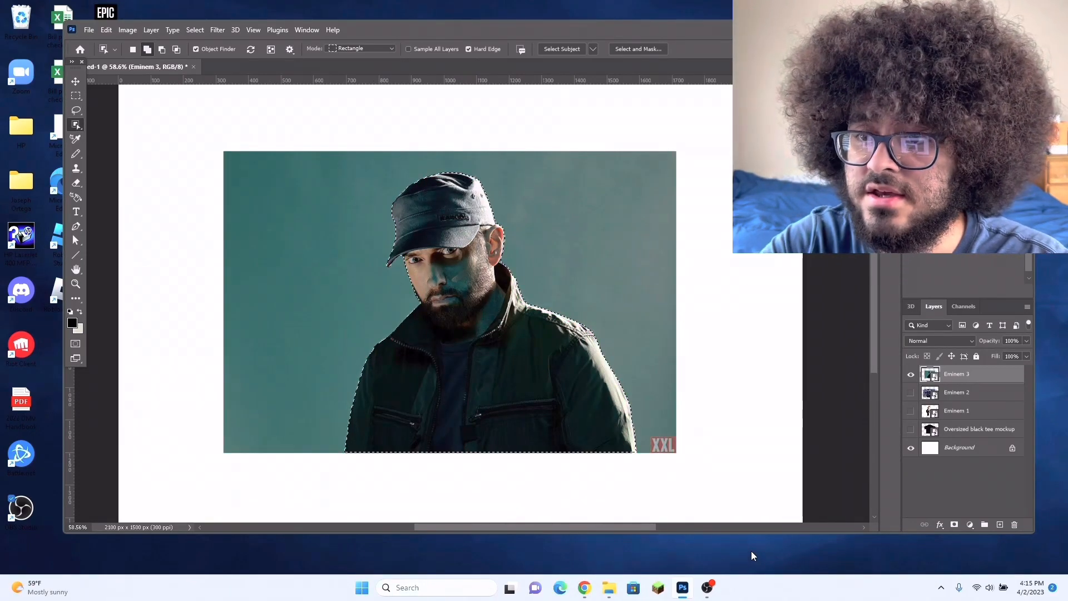
# Step: Mask the Eminem 3 layer to the selected figure and move the cutout slightly up and to the left
pyautogui.click(955, 525)
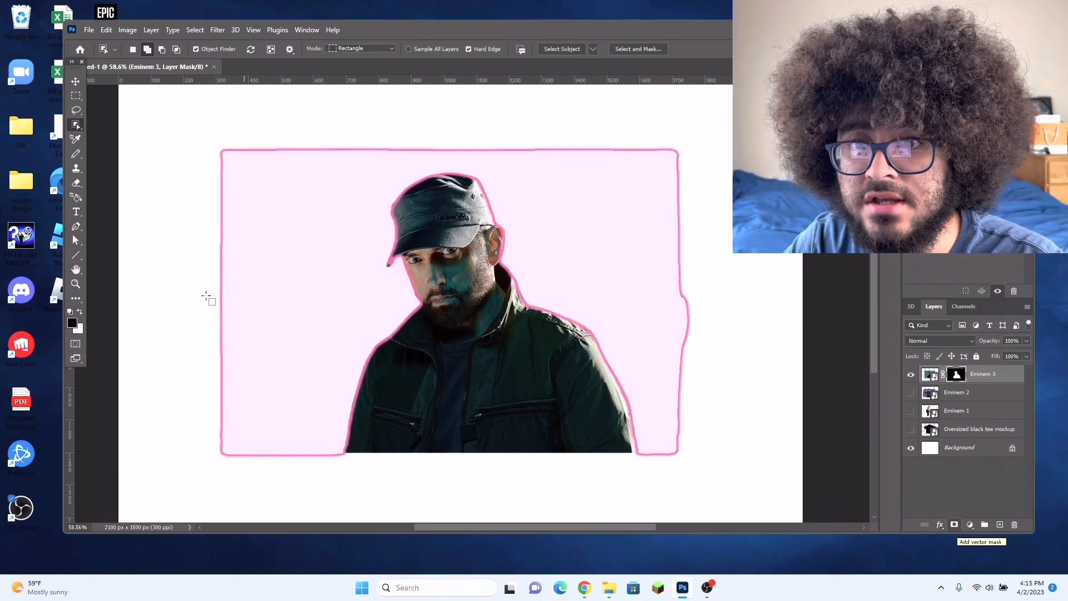
pyautogui.click(75, 82)
pyautogui.moveTo(474, 354); pyautogui.dragTo(462, 341)
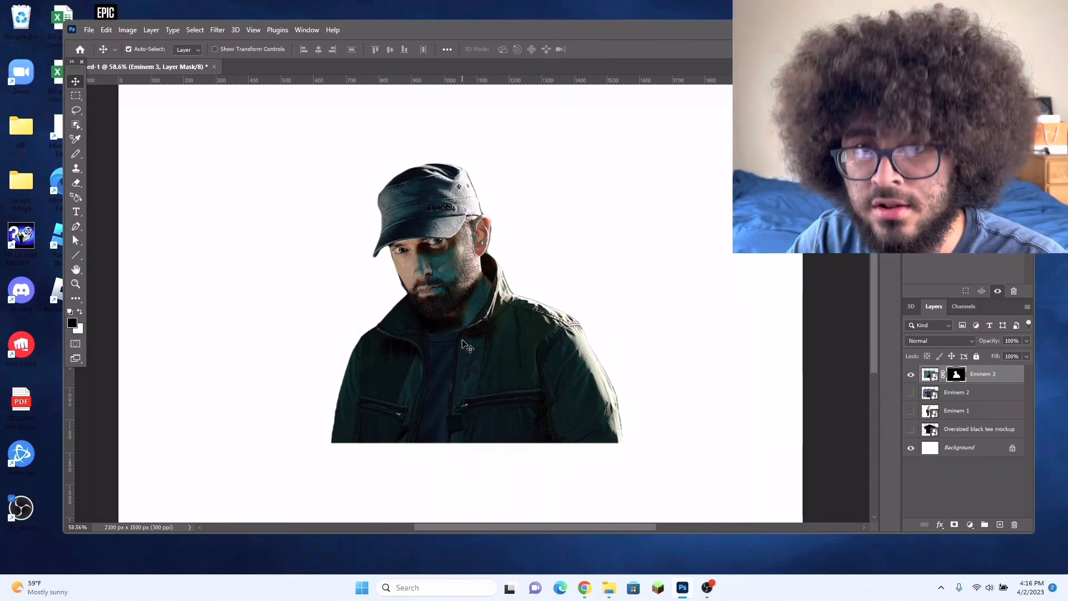
# Step: Show the Eminem 2 layer, hide Eminem 3, and outline the man in the Eminem 2 photo with the Object Selection tool
pyautogui.click(911, 392)
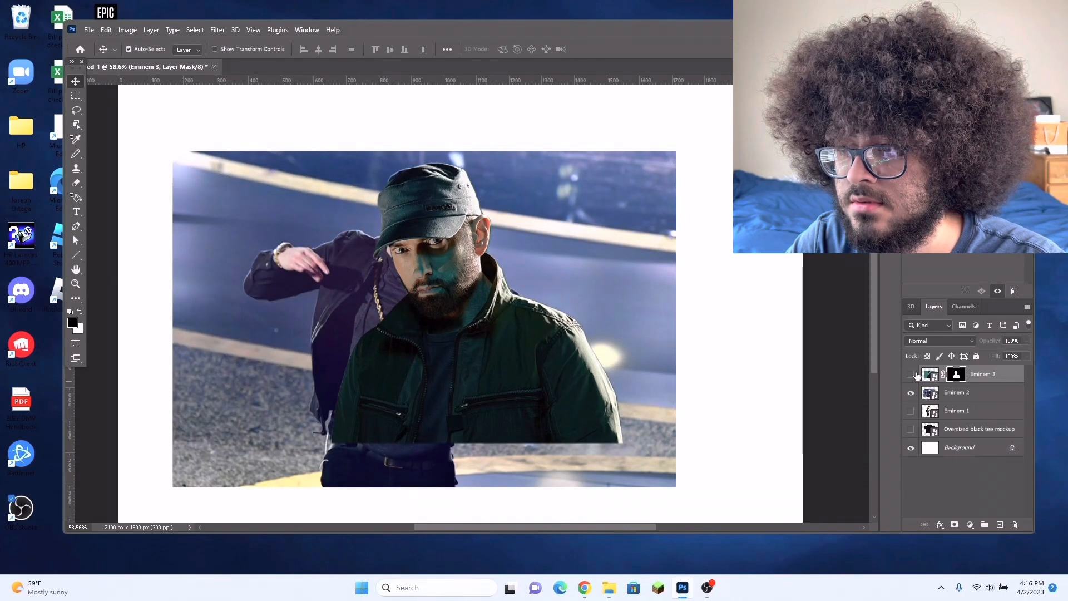
pyautogui.click(911, 374)
pyautogui.press('w')
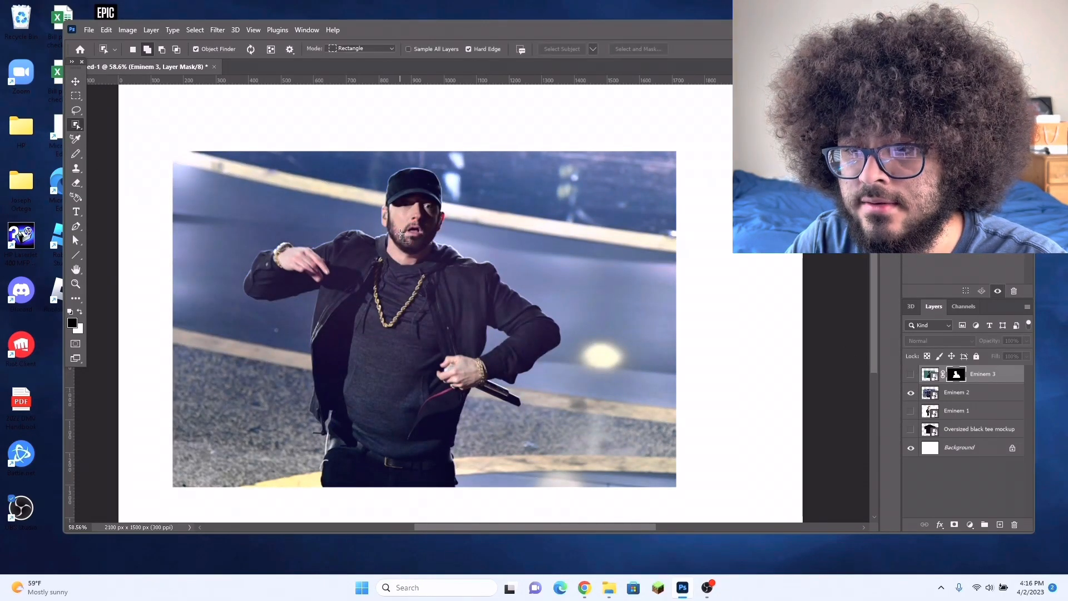
pyautogui.moveTo(481, 484); pyautogui.dragTo(250, 169)
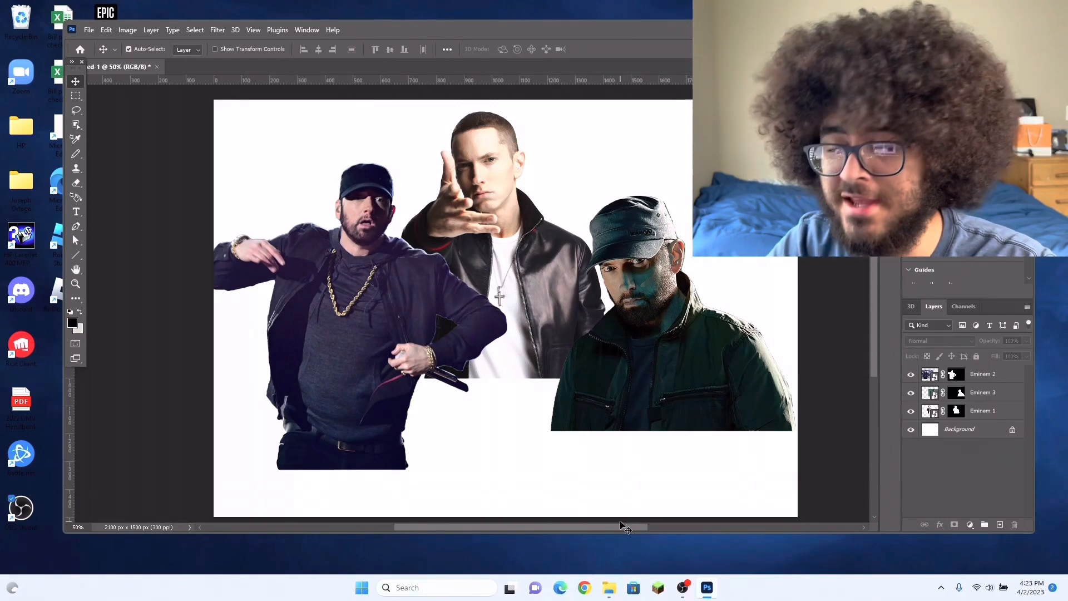
# Step: Move the Eminem 3 and Eminem 2 cutouts inward so they overlap the central Eminem 1 figure more closely
pyautogui.moveTo(594, 390); pyautogui.dragTo(590, 394)
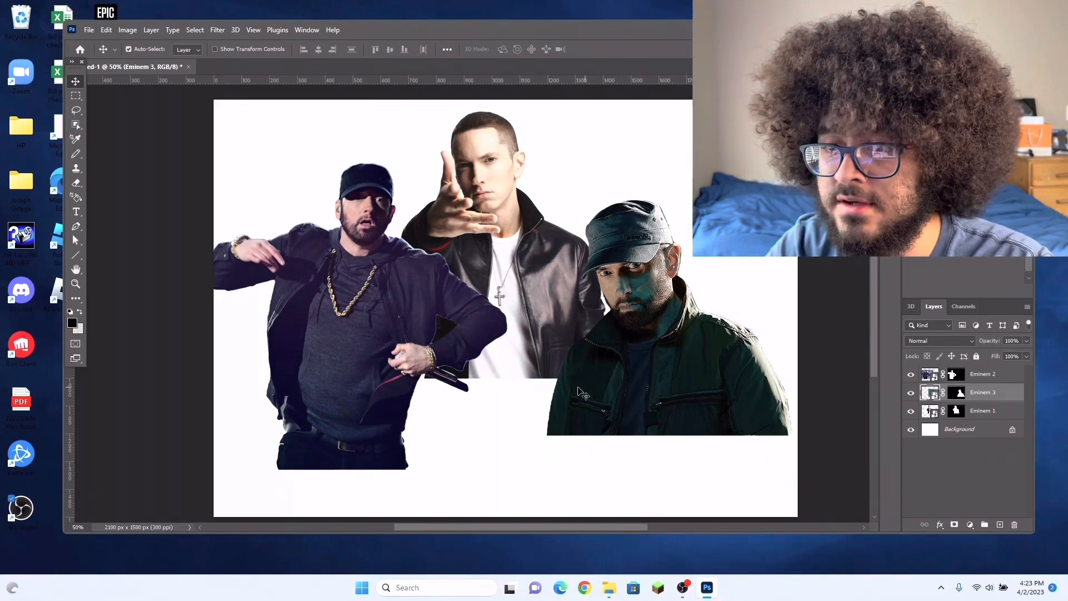
pyautogui.moveTo(697, 380); pyautogui.dragTo(681, 379)
pyautogui.moveTo(335, 353); pyautogui.dragTo(351, 362)
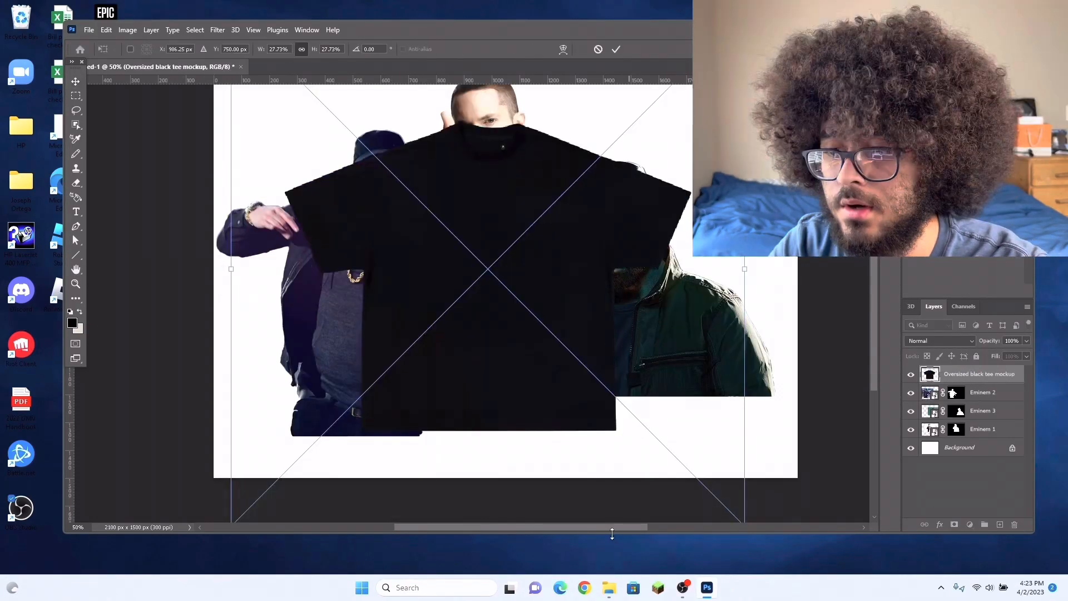
pyautogui.moveTo(611, 528); pyautogui.dragTo(627, 529)
pyautogui.moveTo(459, 332); pyautogui.dragTo(472, 318)
pyautogui.scroll(2, 573, 484)
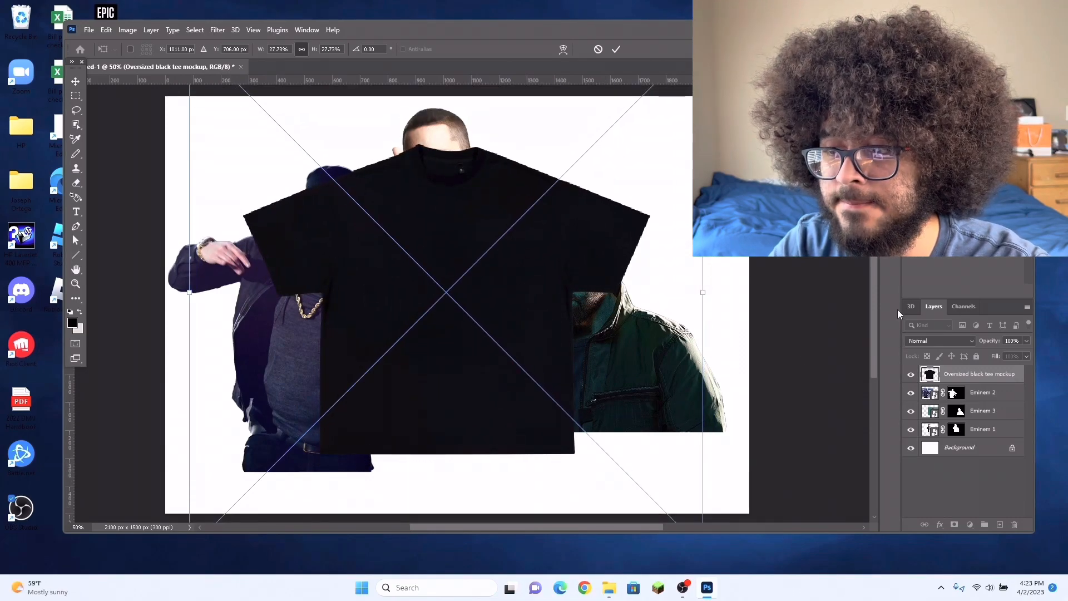
# Step: Commit the placed oversized black tee mockup and move its layer directly above the Background, beneath the three Eminem cutouts
pyautogui.moveTo(654, 525); pyautogui.dragTo(641, 527)
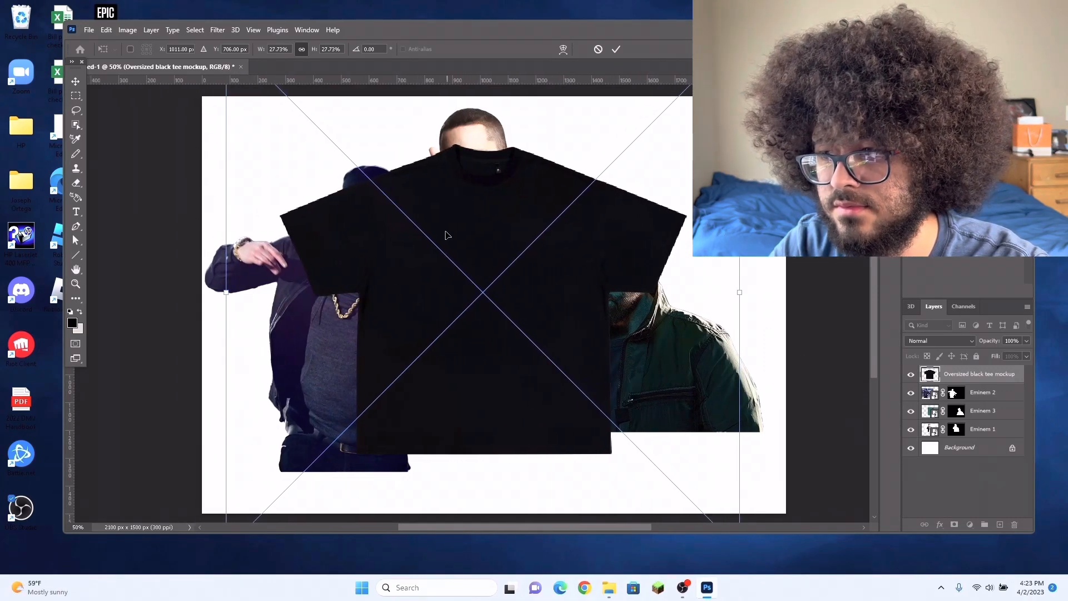
pyautogui.press('Return')
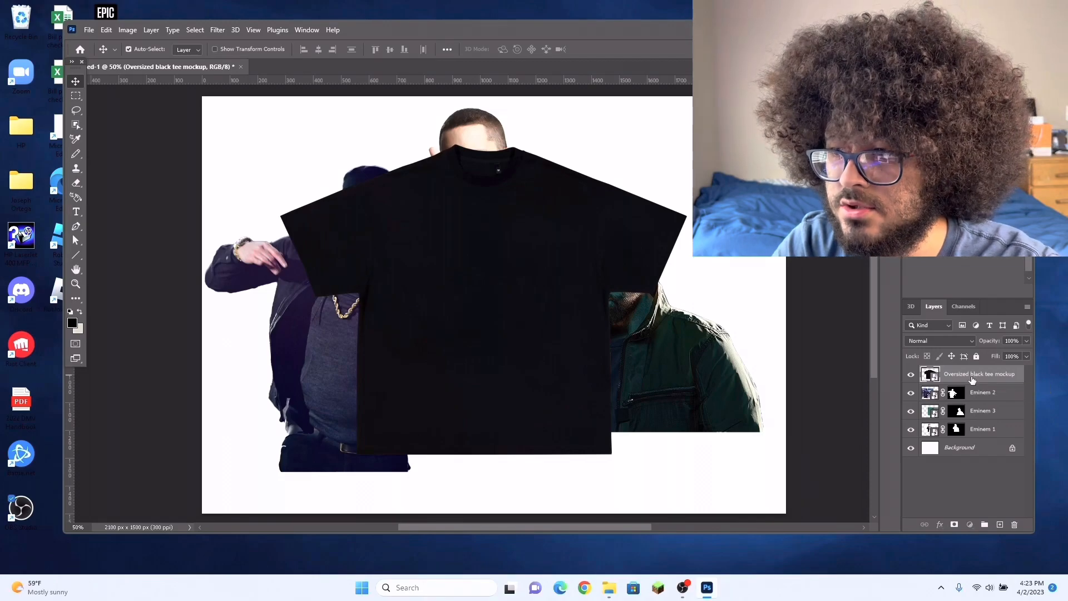
pyautogui.moveTo(973, 380); pyautogui.dragTo(977, 420)
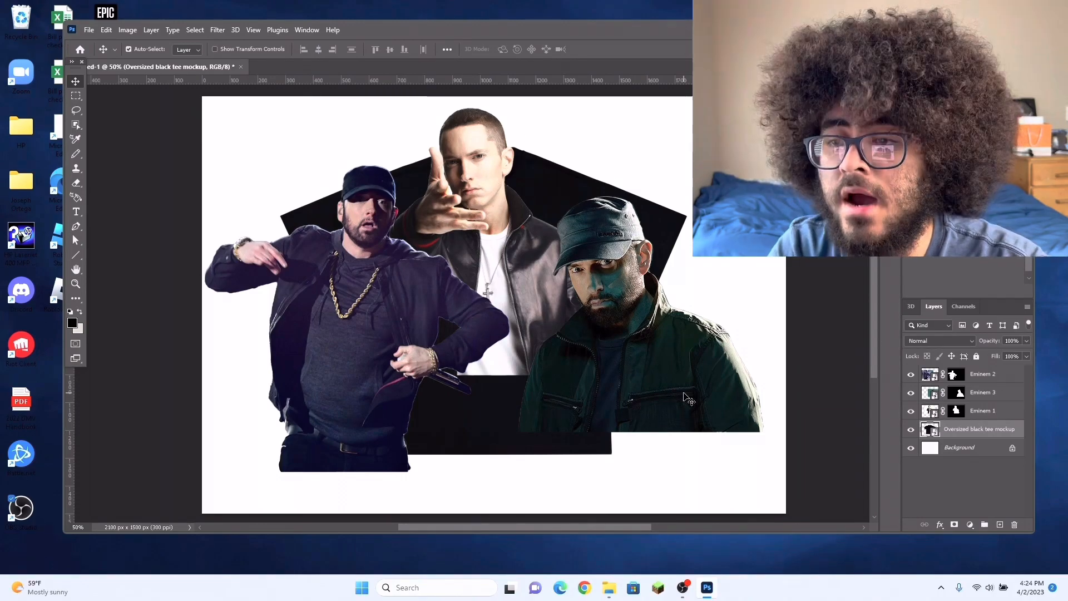
# Step: Reposition the Eminem 3 cutout slightly up and inward, then lower it again, and shift Eminem 2 slightly toward the centre
pyautogui.moveTo(673, 347)
pyautogui.mouseDown()
pyautogui.moveTo(674, 279)
pyautogui.moveTo(718, 340)
pyautogui.moveTo(658, 352)
pyautogui.mouseUp()
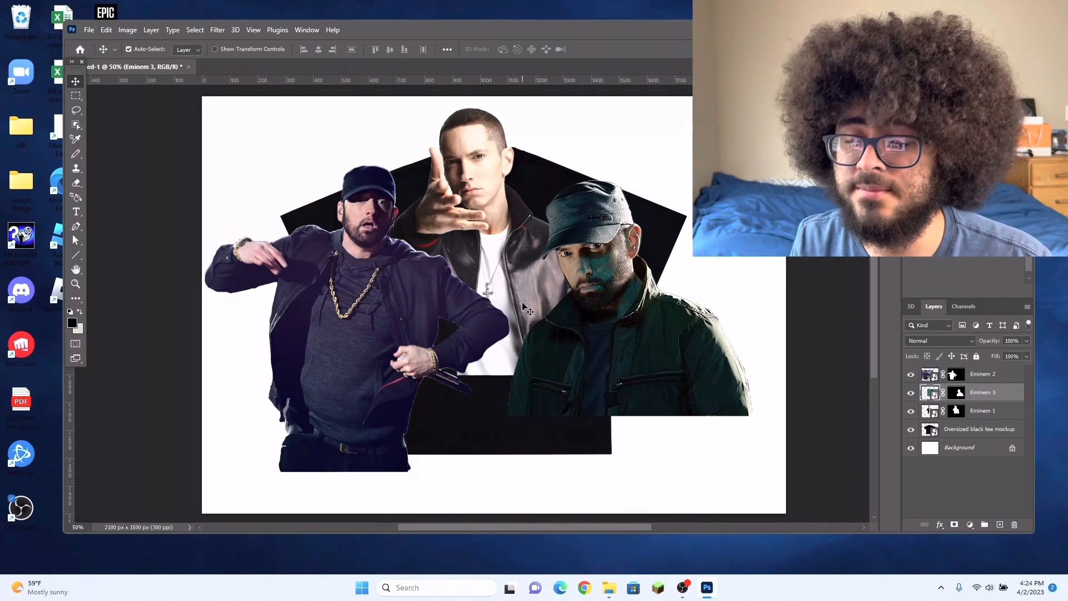
pyautogui.moveTo(654, 354); pyautogui.dragTo(660, 376)
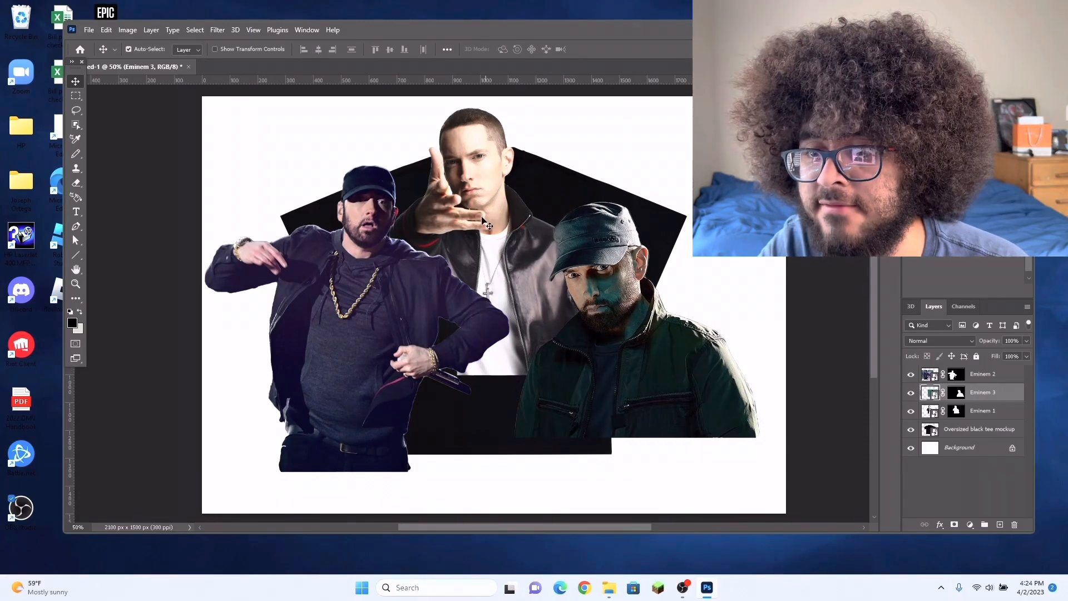
pyautogui.moveTo(342, 316)
pyautogui.mouseDown()
pyautogui.moveTo(359, 348)
pyautogui.moveTo(350, 317)
pyautogui.mouseUp()
# Step: Move the Eminem 1 cutout slightly down and bring its layer to the top of the stack
pyautogui.moveTo(509, 240); pyautogui.dragTo(505, 269)
pyautogui.moveTo(984, 411); pyautogui.dragTo(982, 371)
pyautogui.moveTo(472, 337); pyautogui.dragTo(468, 334)
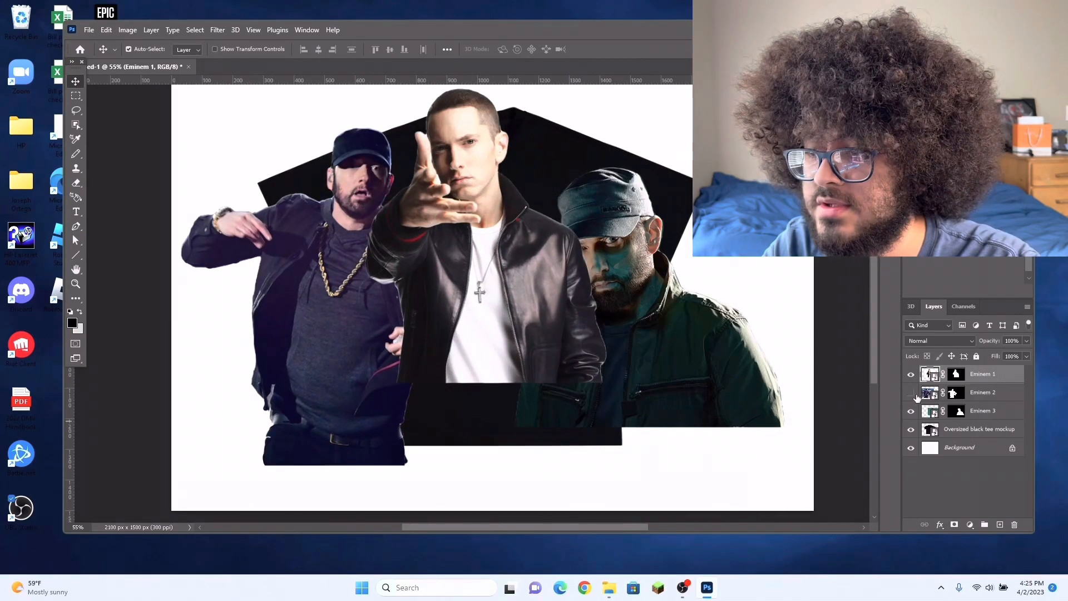
# Step: Hide Eminem 2 and Eminem 3, scale Eminem 1 to about 69%, and centre it on the tee's chest
pyautogui.click(910, 411)
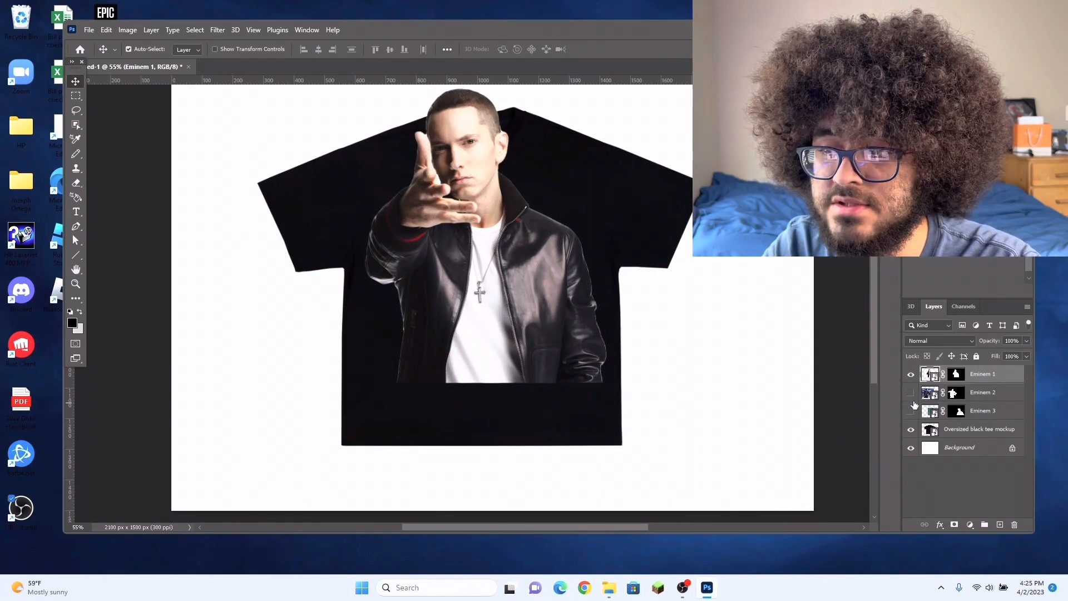
pyautogui.scroll(3, 475, 358)
pyautogui.scroll(-1, 481, 355)
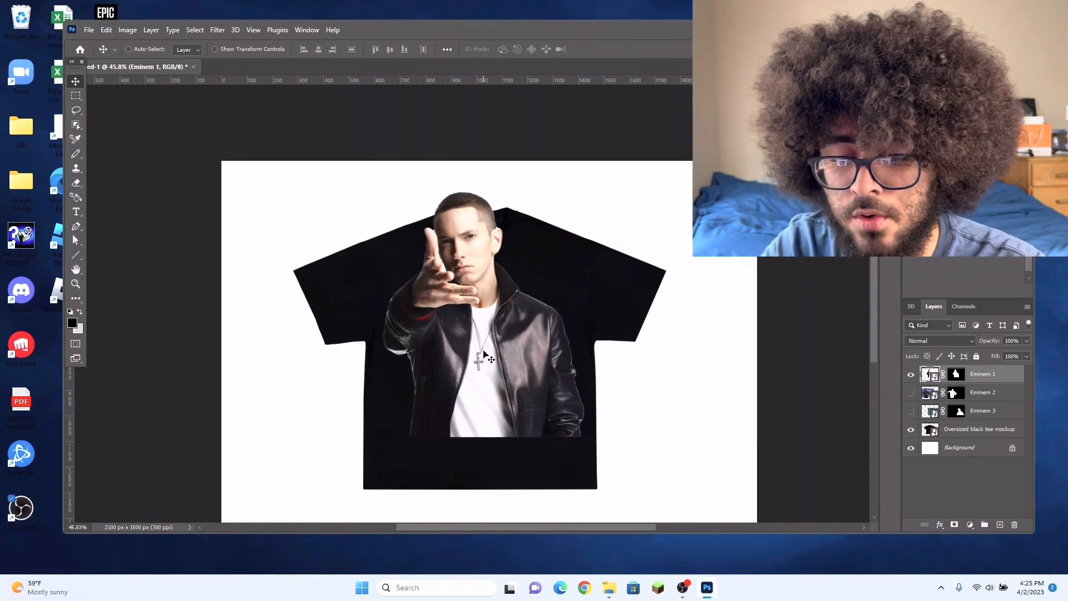
pyautogui.hotkey('ctrl', 't')
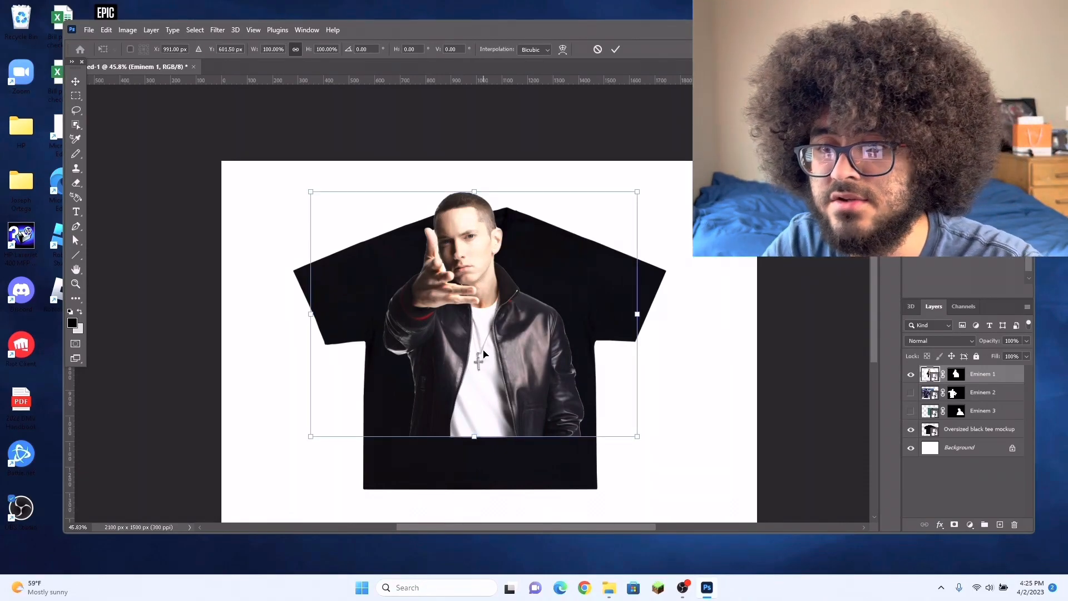
pyautogui.moveTo(644, 194); pyautogui.dragTo(535, 269)
pyautogui.moveTo(481, 367); pyautogui.dragTo(531, 346)
pyautogui.scroll(4, 530, 343)
pyautogui.moveTo(605, 285); pyautogui.dragTo(612, 285)
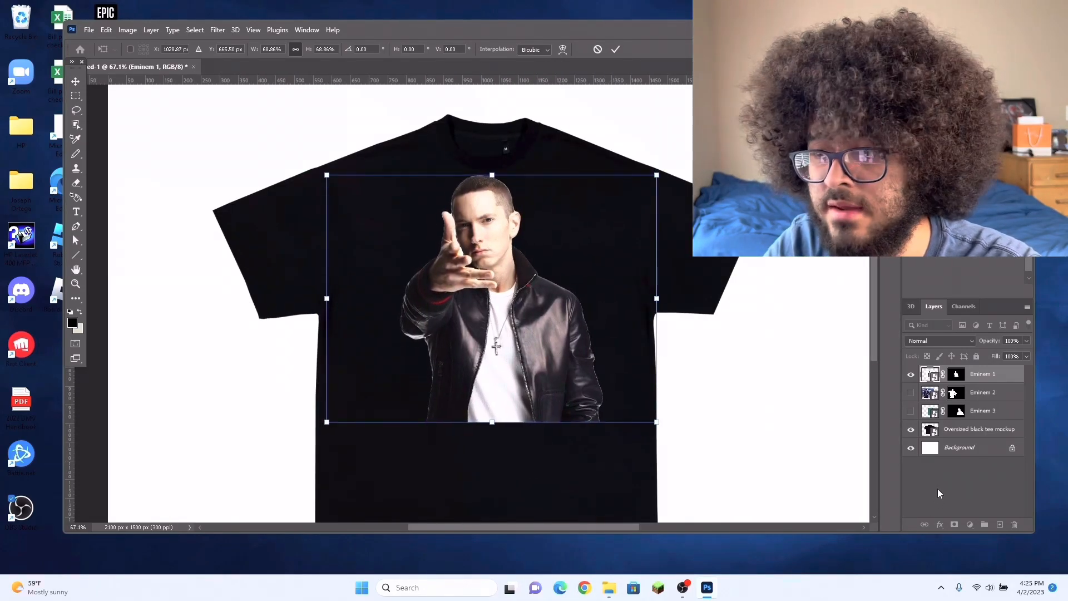
pyautogui.press('Return')
# Step: Show Eminem 2, scale it to about 48%, and place it on the tee at the central figure's left side
pyautogui.scroll(-2, 656, 432)
pyautogui.click(911, 393)
pyautogui.moveTo(363, 346); pyautogui.dragTo(362, 351)
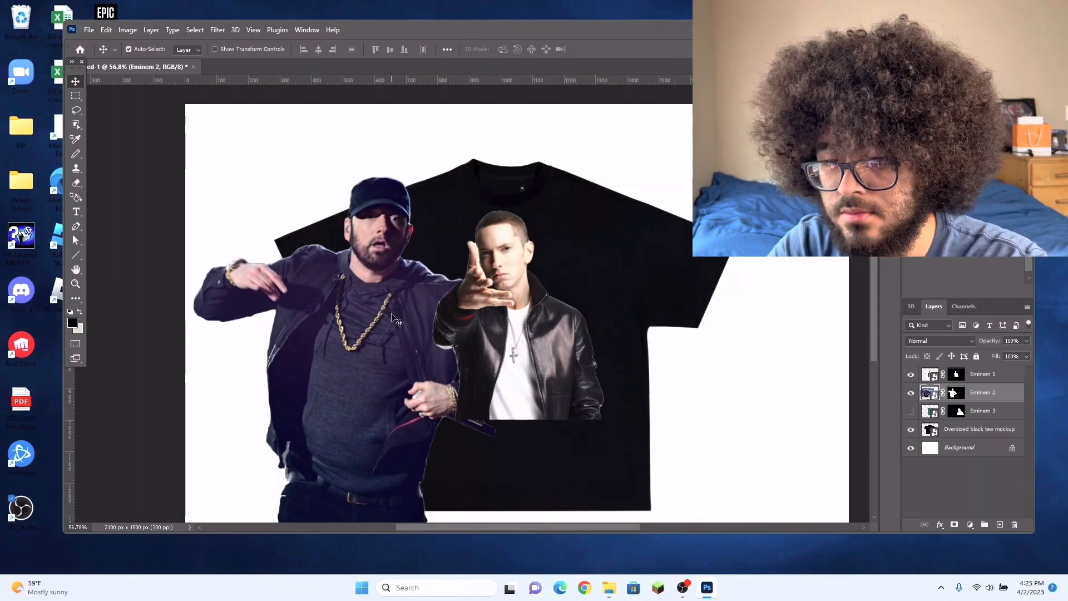
pyautogui.hotkey('ctrl', 't')
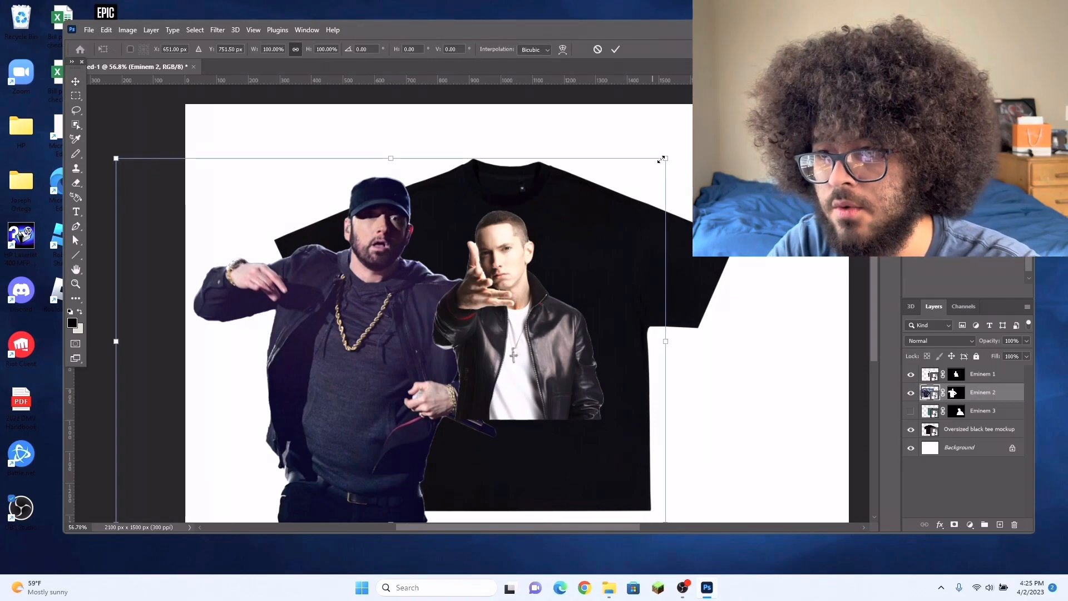
pyautogui.moveTo(668, 160); pyautogui.dragTo(375, 351)
pyautogui.moveTo(311, 504); pyautogui.dragTo(487, 438)
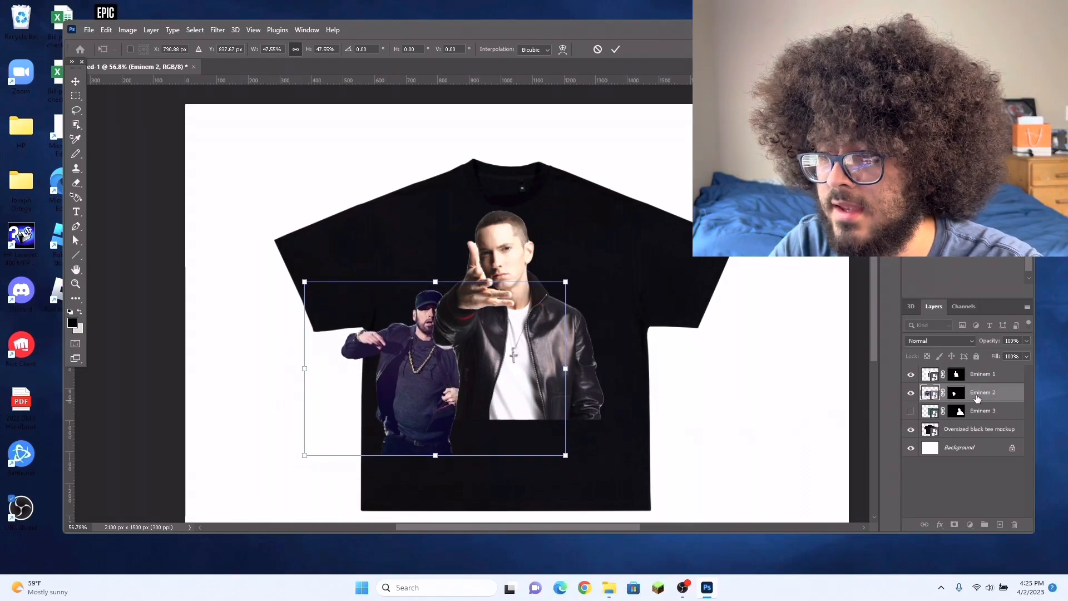
pyautogui.press('Return')
# Step: Move the Eminem 2 layer above Eminem 1, scale it to about 89%, and overlap it with the central figure's lower left
pyautogui.moveTo(977, 398); pyautogui.dragTo(979, 374)
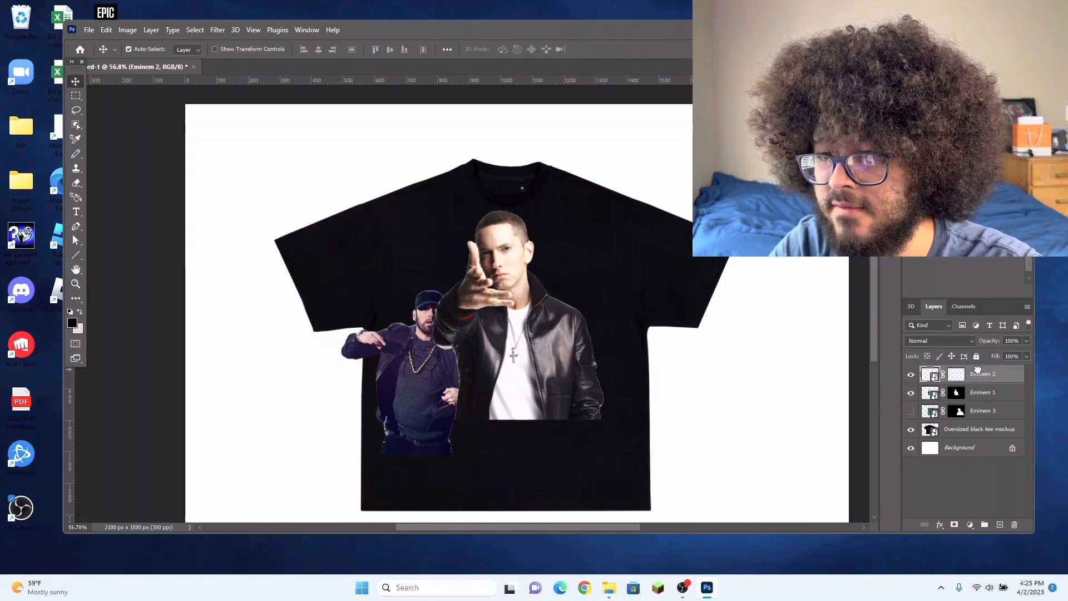
pyautogui.moveTo(422, 383); pyautogui.dragTo(428, 366)
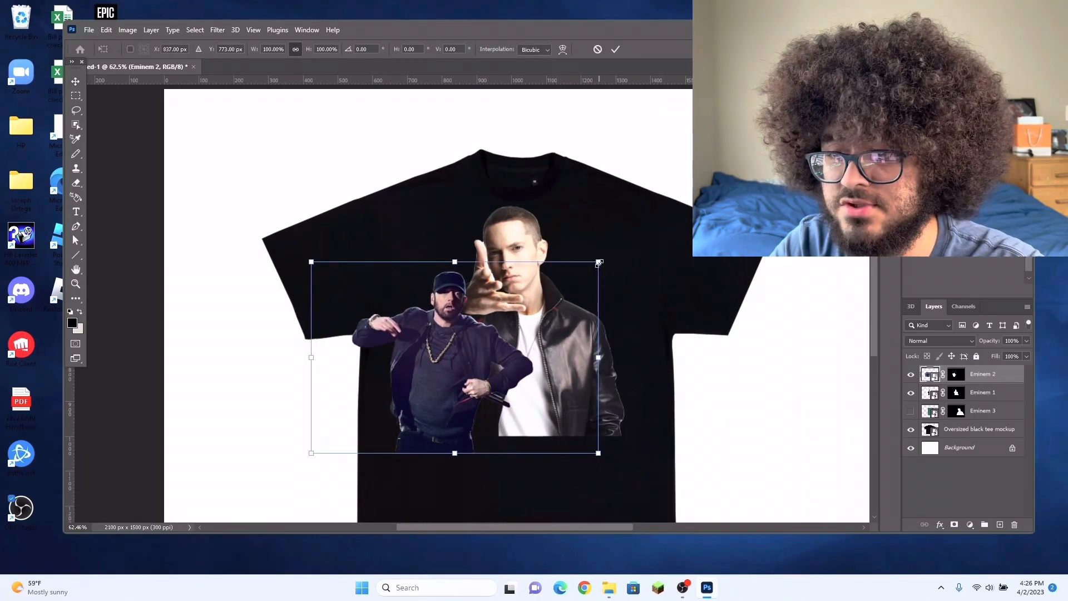
pyautogui.moveTo(599, 262); pyautogui.dragTo(567, 285)
pyautogui.moveTo(436, 418); pyautogui.dragTo(454, 416)
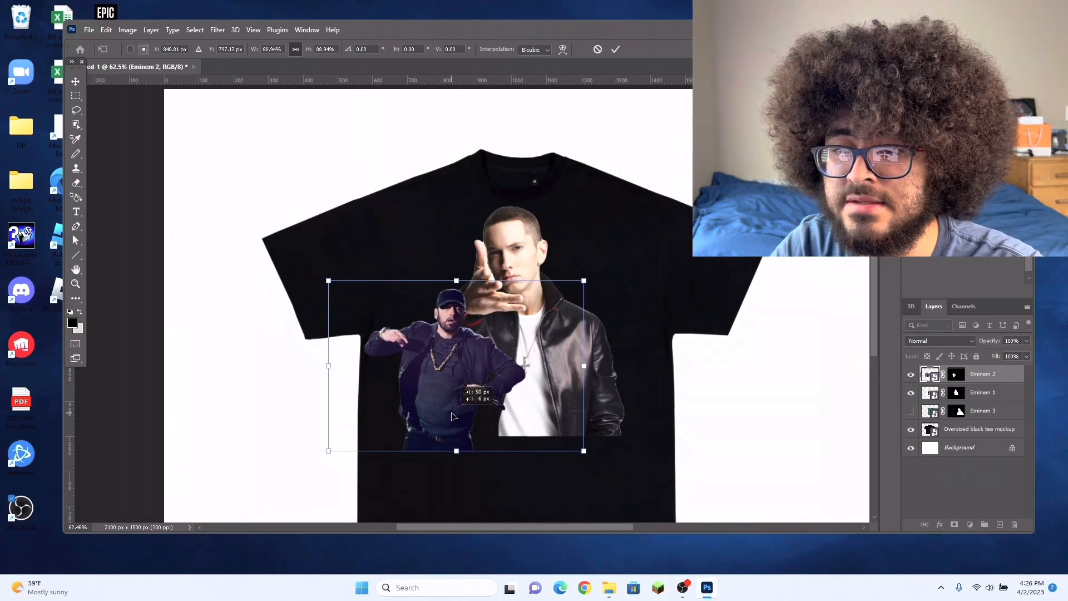
pyautogui.press('Return')
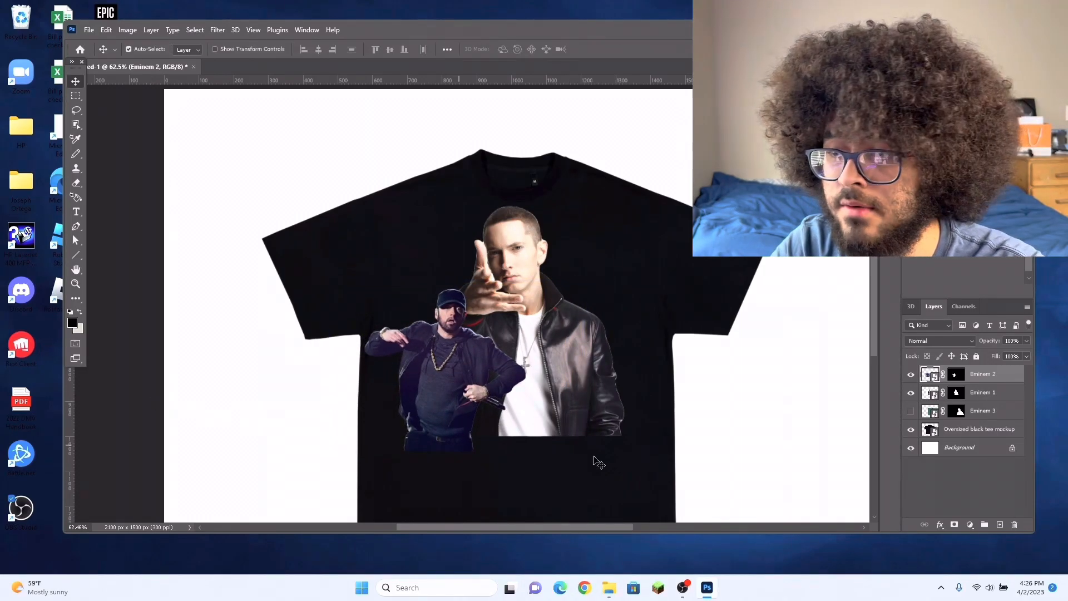
# Step: Show Eminem 3, place its layer between Eminem 2 and Eminem 1, and shift the cutout toward the tee
pyautogui.click(911, 411)
pyautogui.moveTo(755, 443); pyautogui.dragTo(725, 422)
pyautogui.moveTo(995, 417); pyautogui.dragTo(997, 392)
pyautogui.moveTo(809, 427); pyautogui.dragTo(782, 434)
# Step: Scale Eminem 3 to about 47% and overlap it with the central figure's lower right, then nudge Eminem 1 slightly
pyautogui.hotkey('ctrl', 't')
pyautogui.moveTo(839, 184); pyautogui.dragTo(580, 338)
pyautogui.moveTo(566, 482); pyautogui.dragTo(647, 434)
pyautogui.moveTo(688, 301); pyautogui.dragTo(679, 302)
pyautogui.moveTo(588, 380); pyautogui.dragTo(595, 380)
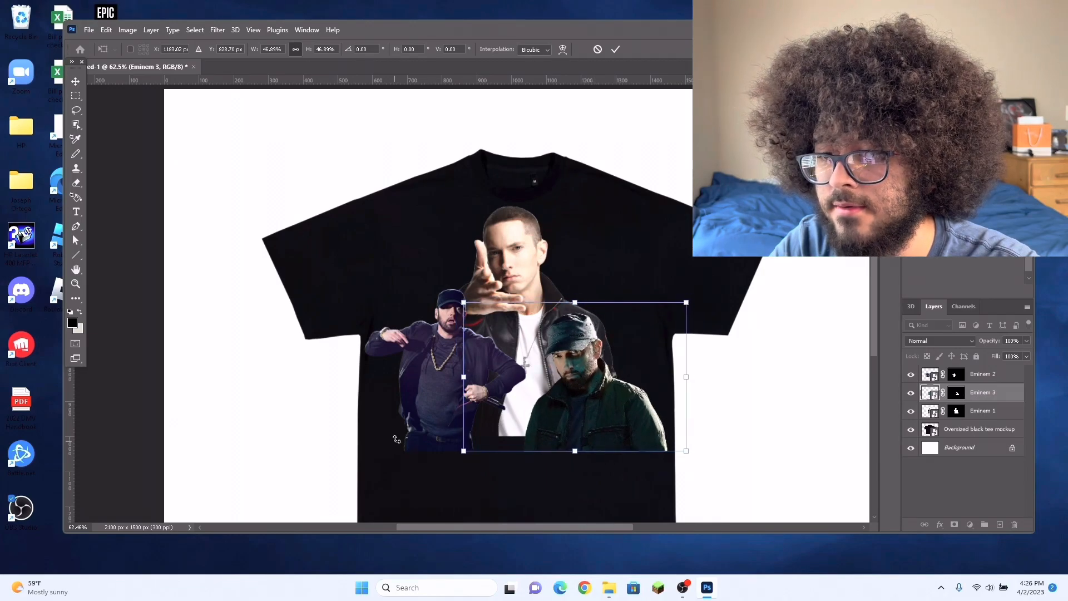
pyautogui.press('Return')
pyautogui.scroll(-1, 473, 384)
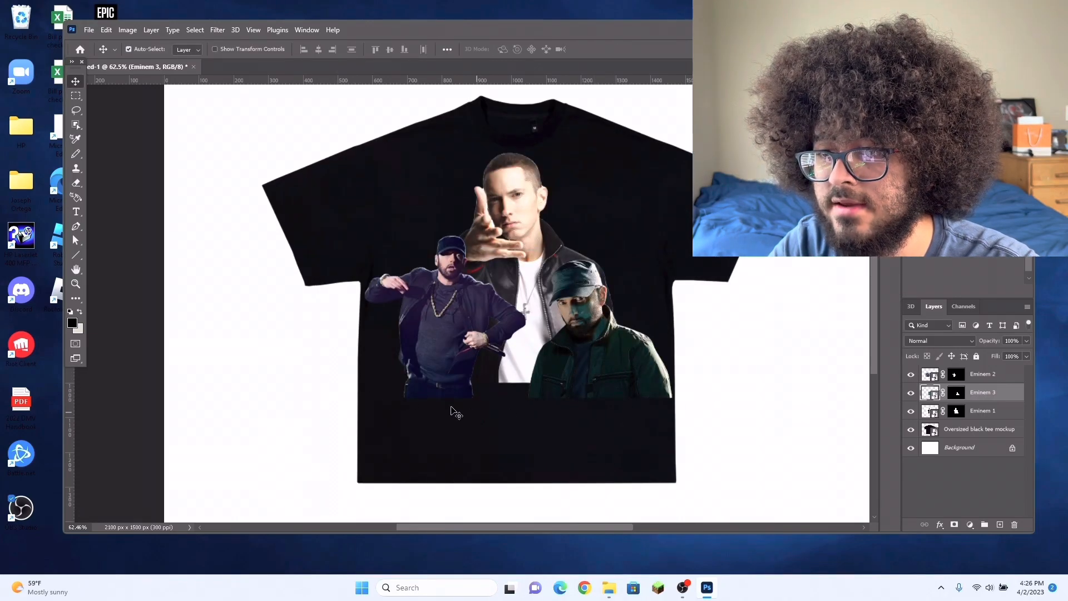
pyautogui.moveTo(524, 276); pyautogui.dragTo(525, 276)
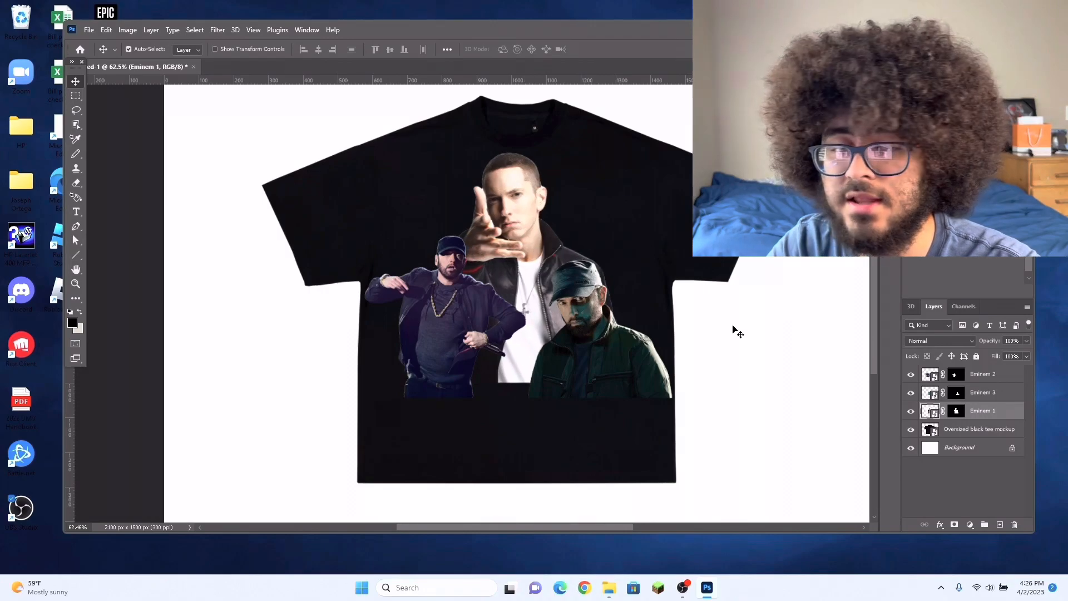
# Step: Add the horizontal text "SLIM SHADY" in red 72 pt Onyx on the lower part of the tee
pyautogui.click(76, 215)
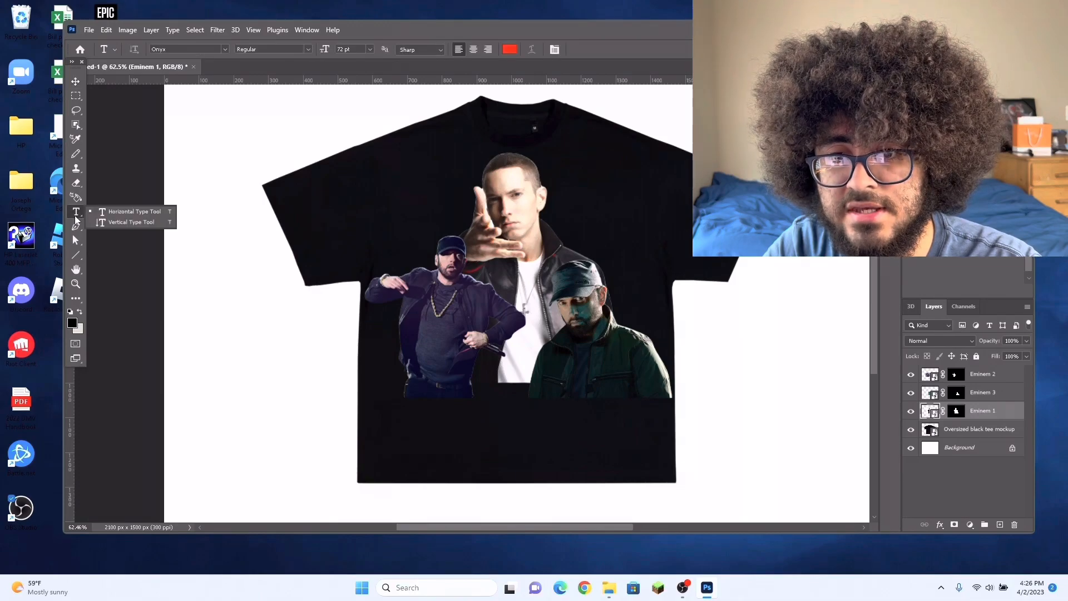
pyautogui.click(147, 213)
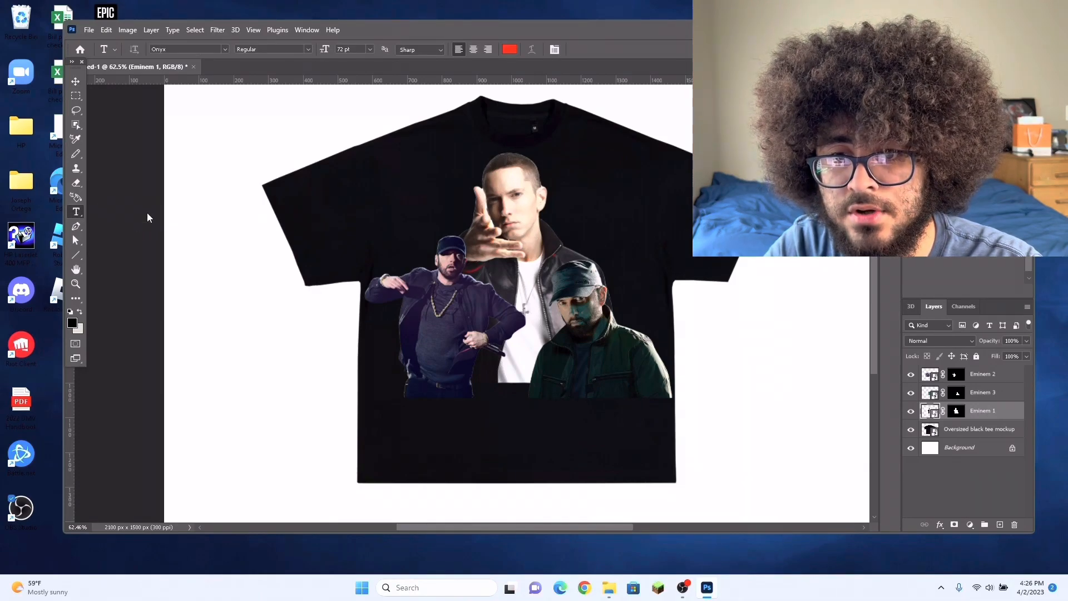
pyautogui.click(484, 397)
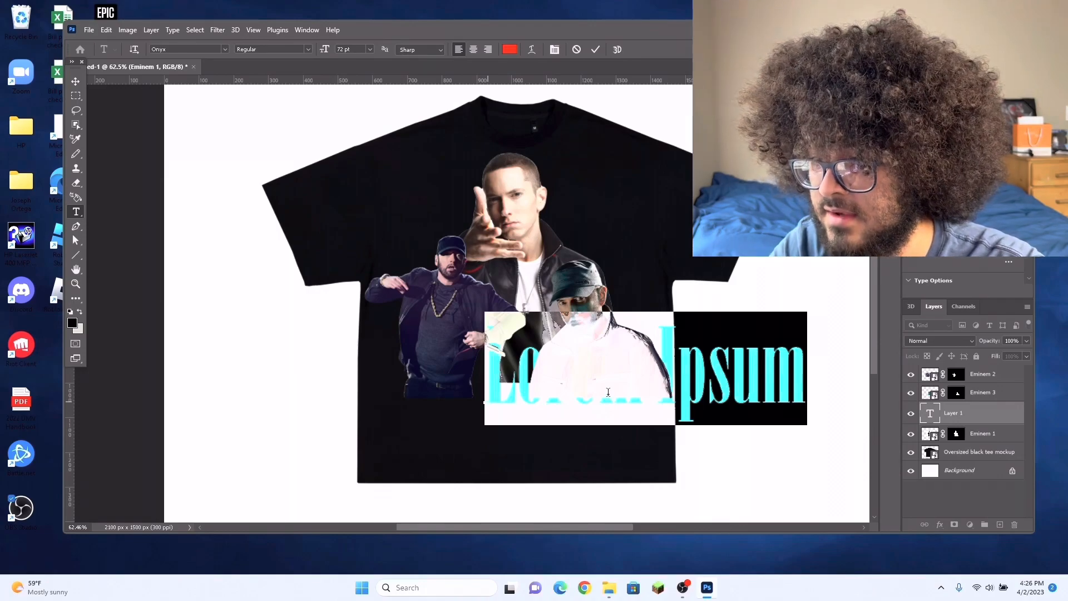
pyautogui.press('BackSpace')
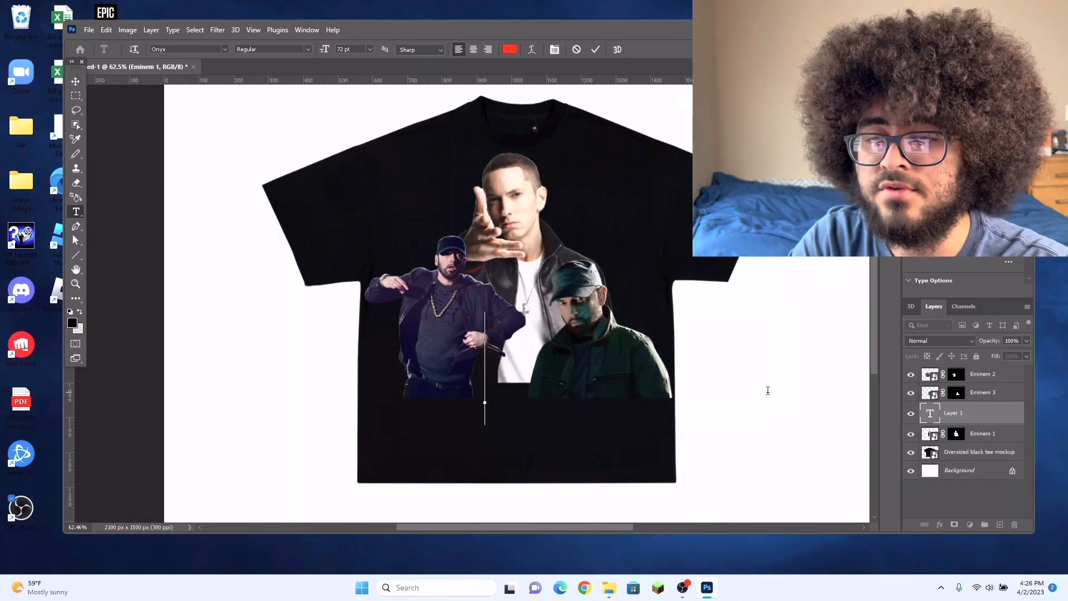
pyautogui.write('S')
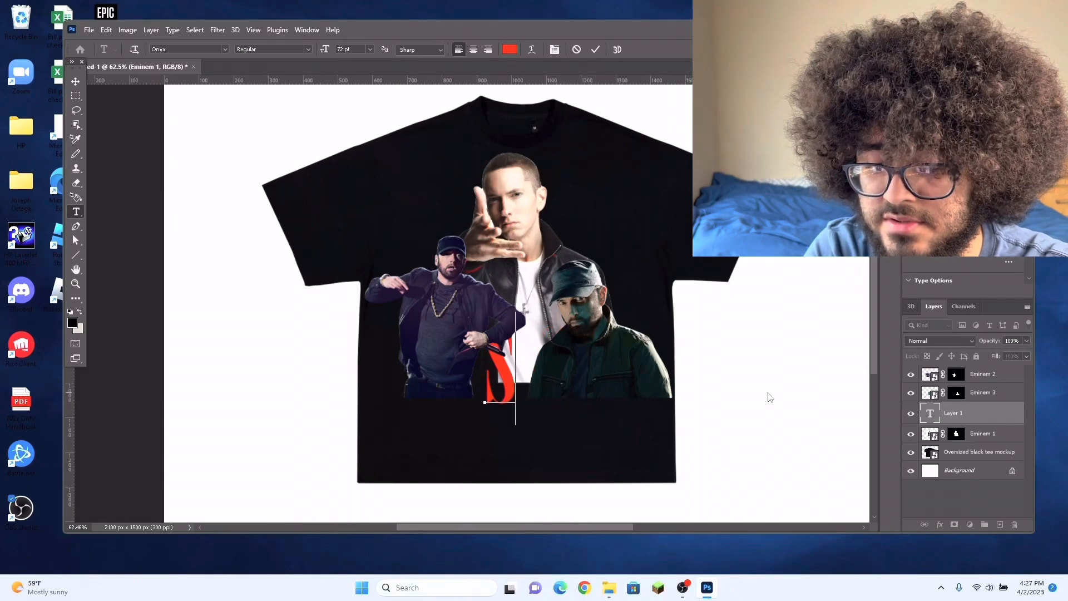
pyautogui.write('LIM SHADY')
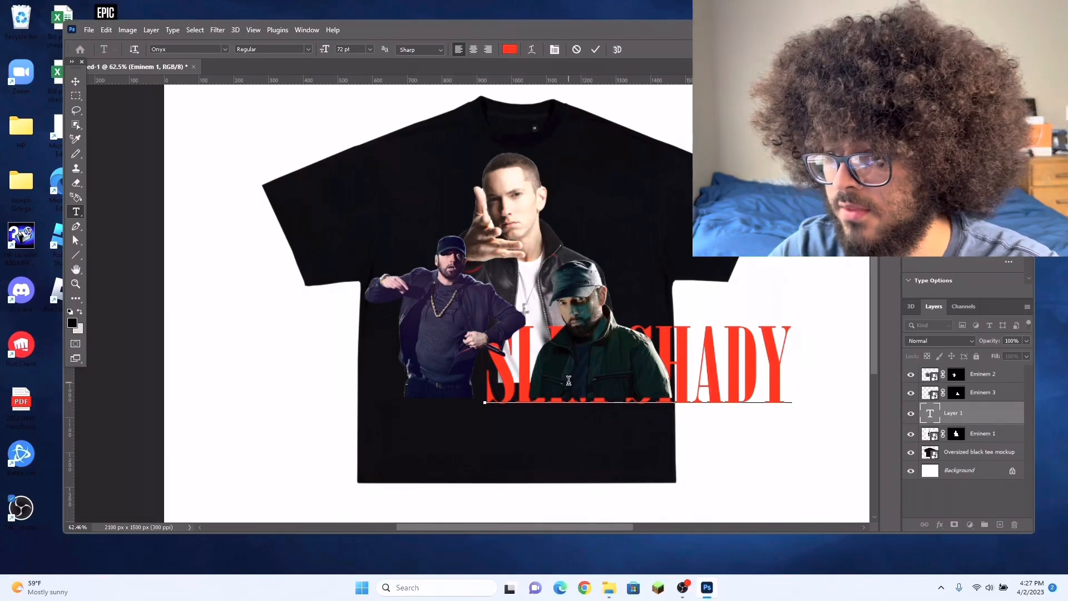
# Step: Bring the SLIM SHADY text layer to the top of the stack and move the text left across the lower figures
pyautogui.moveTo(1003, 418); pyautogui.dragTo(993, 370)
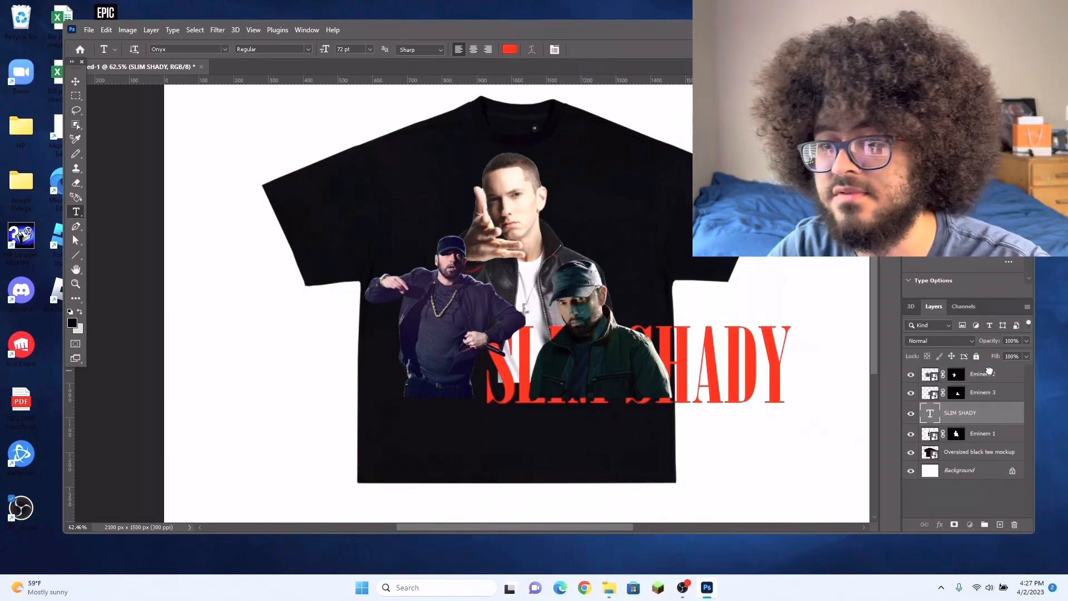
pyautogui.press('v')
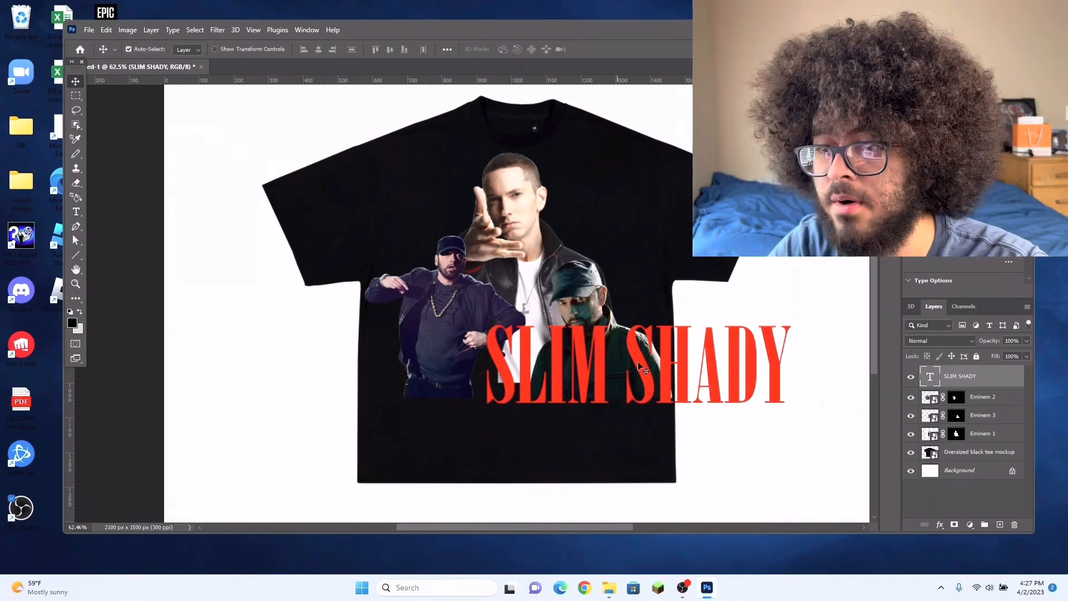
pyautogui.moveTo(641, 378); pyautogui.dragTo(527, 400)
# Step: Scale the SLIM SHADY text down to about 69 pt and centre it across the tee below the figures
pyautogui.hotkey('ctrl', 't')
pyautogui.moveTo(674, 454); pyautogui.dragTo(662, 450)
pyautogui.moveTo(536, 386); pyautogui.dragTo(548, 392)
pyautogui.press('Return')
pyautogui.scroll(-2, 780, 362)
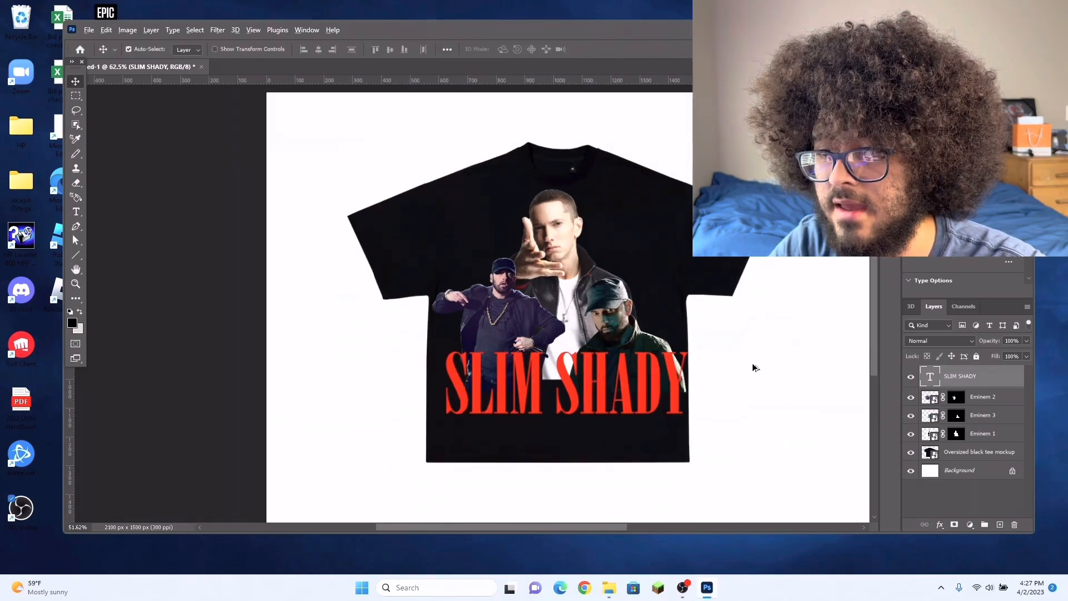
pyautogui.moveTo(652, 391); pyautogui.dragTo(646, 393)
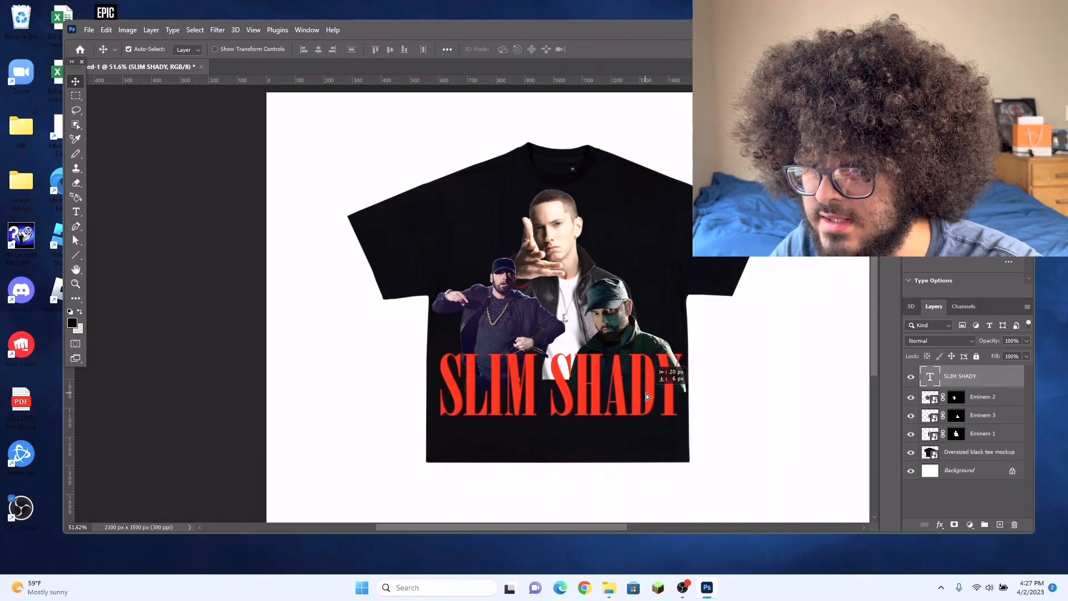
pyautogui.scroll(1, 796, 368)
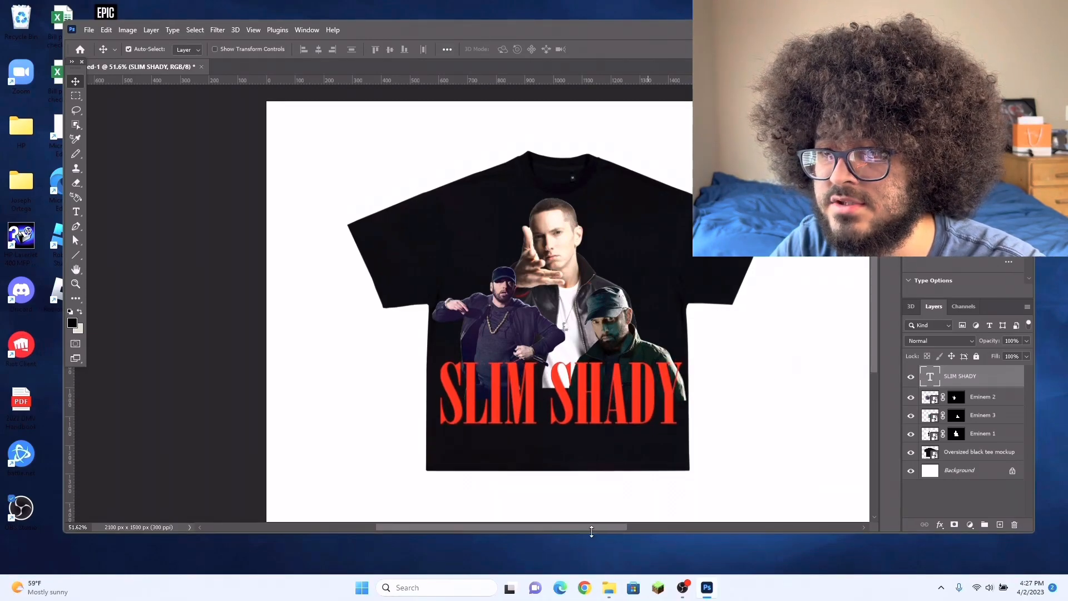
pyautogui.hscroll(2, 585, 527)
pyautogui.hscroll(-1, 584, 527)
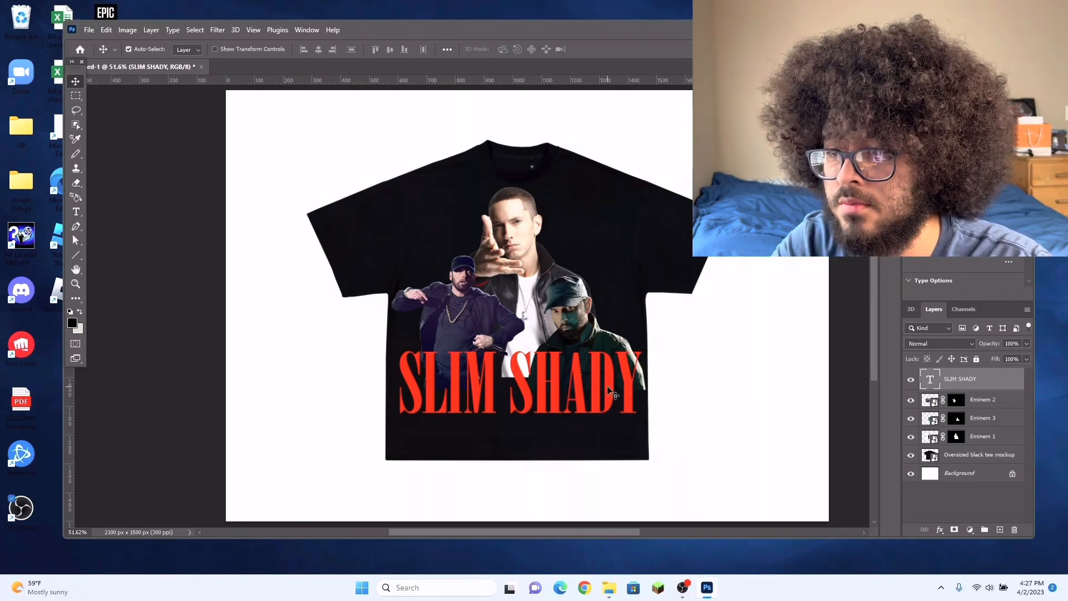
pyautogui.doubleClick(612, 393)
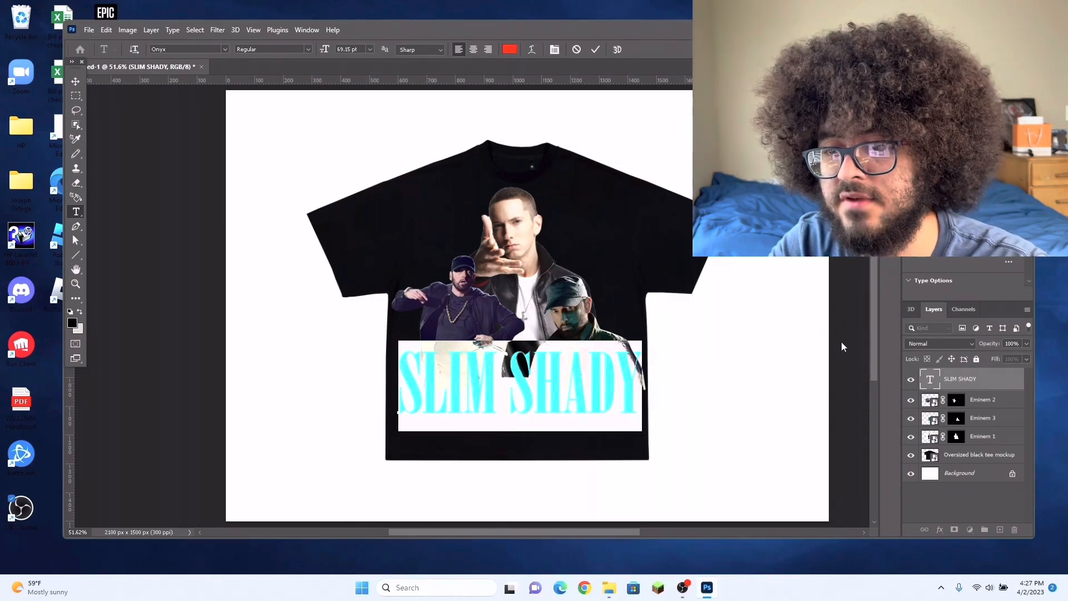
pyautogui.hotkey('ctrl', 'Return')
pyautogui.press('v')
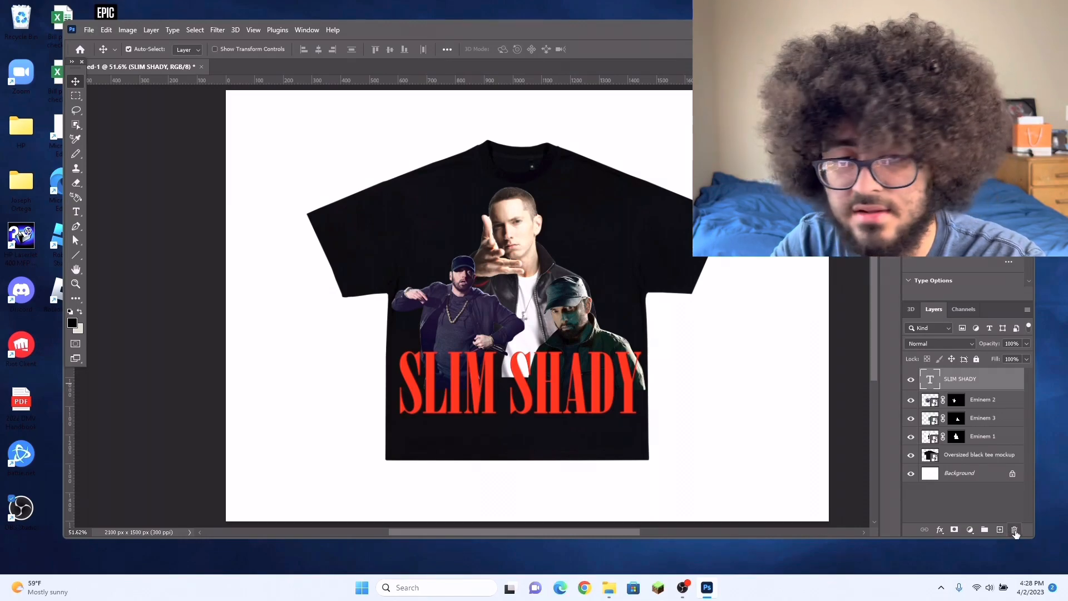
# Step: Add a white drop shadow to the SLIM SHADY text, set its opacity to 61% and reduce its size to a tight glow
pyautogui.click(939, 536)
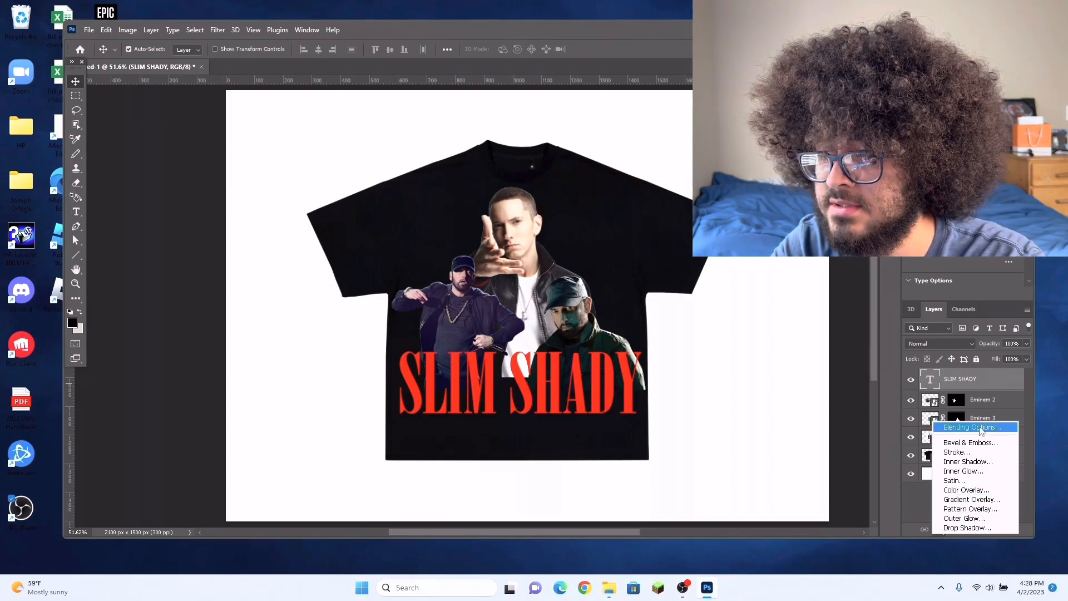
pyautogui.click(980, 428)
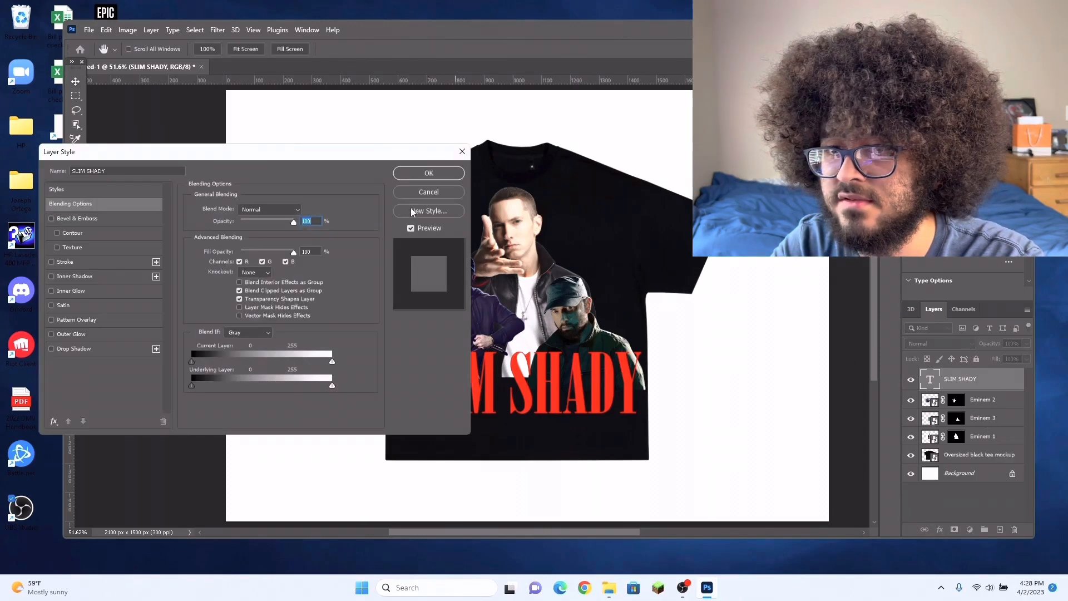
pyautogui.moveTo(295, 160); pyautogui.dragTo(274, 65)
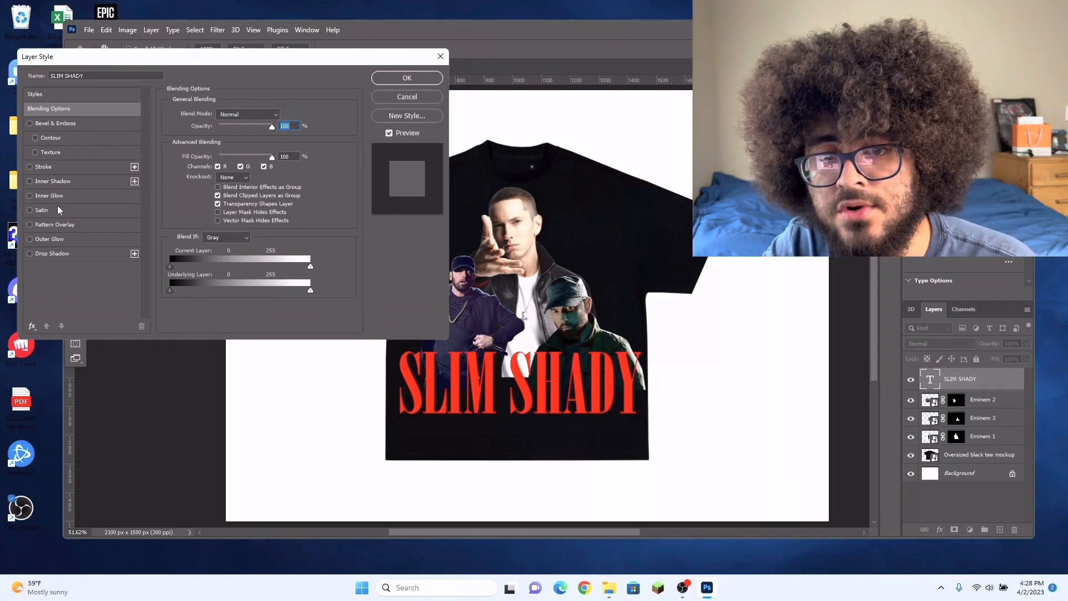
pyautogui.click(30, 254)
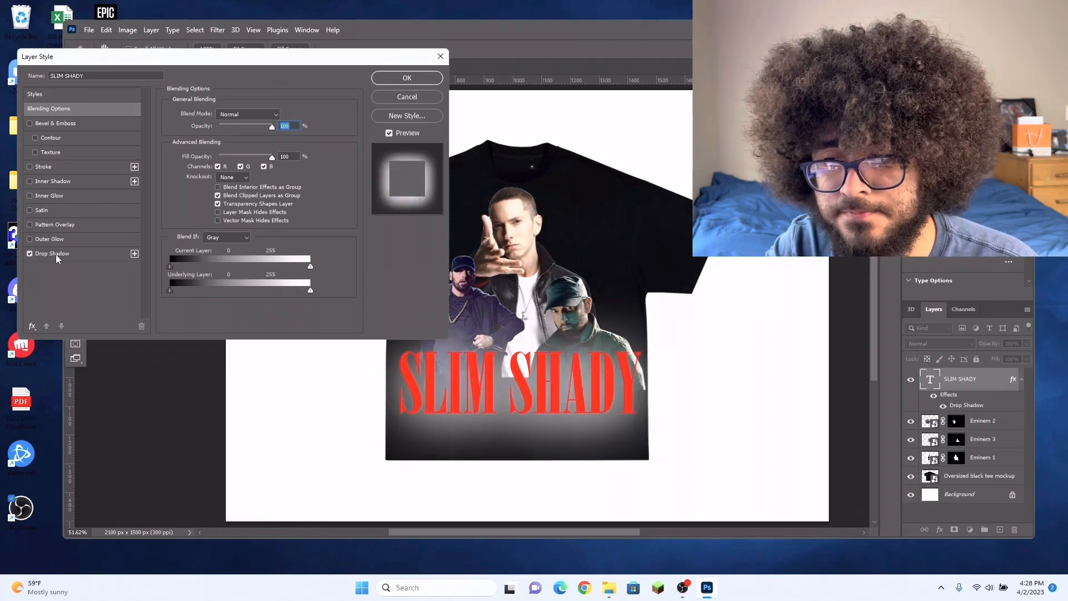
pyautogui.click(58, 254)
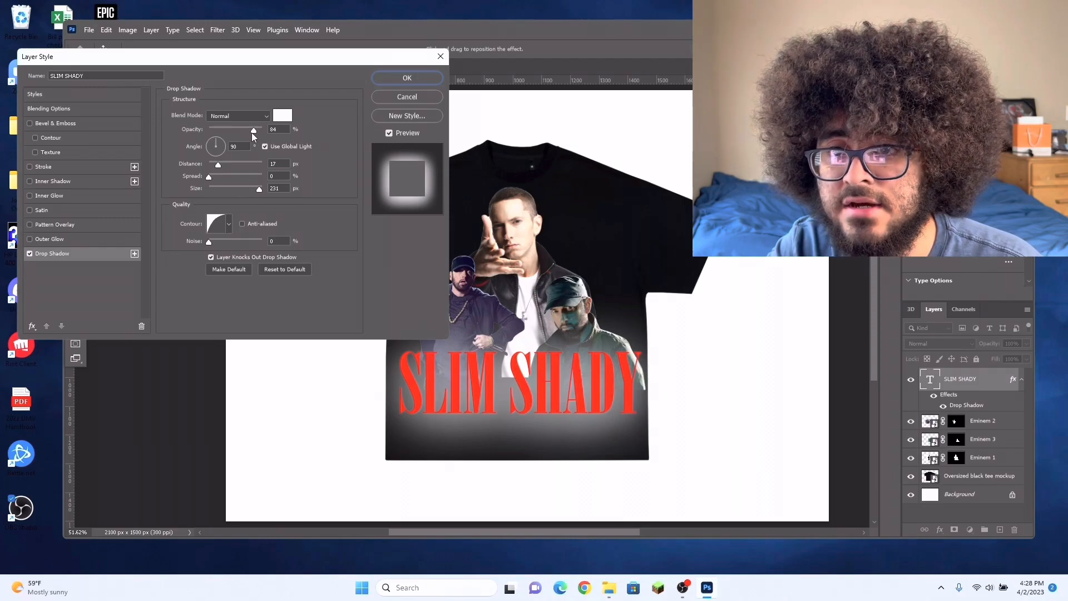
pyautogui.moveTo(253, 131); pyautogui.dragTo(242, 133)
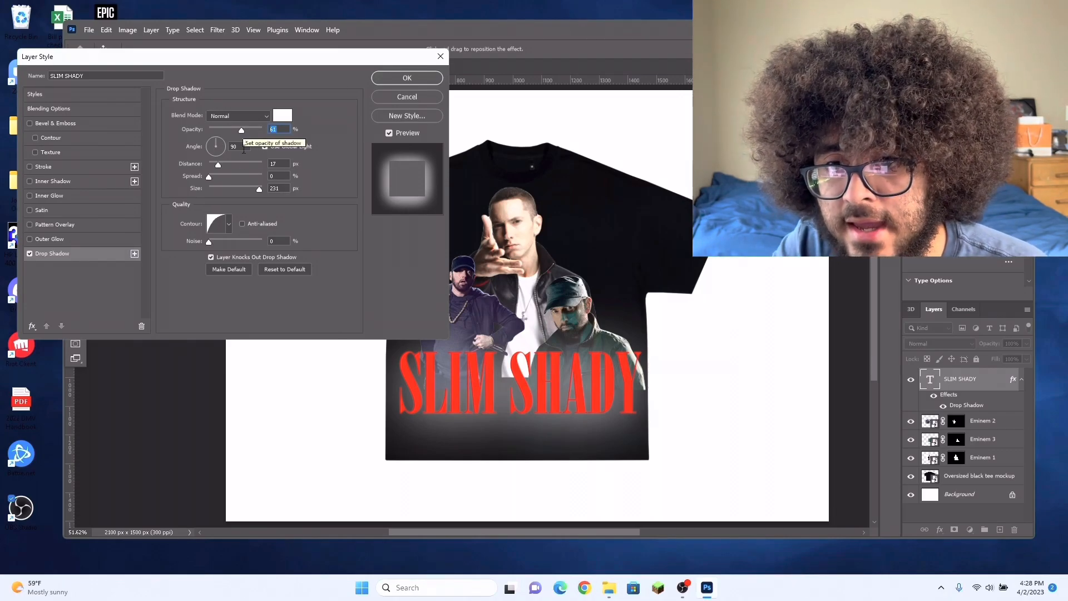
pyautogui.moveTo(257, 193); pyautogui.dragTo(217, 206)
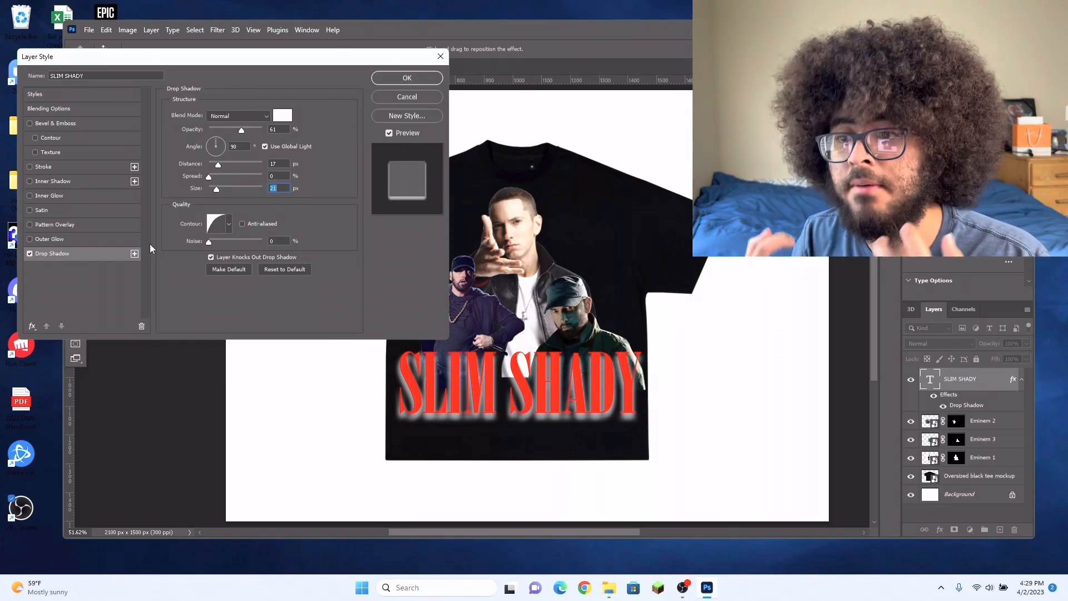
# Step: Add a contoured Bevel & Emboss and a yellow Inner Glow with 26% opacity, 18% noise and 1 px size to the SLIM SHADY text
pyautogui.click(35, 138)
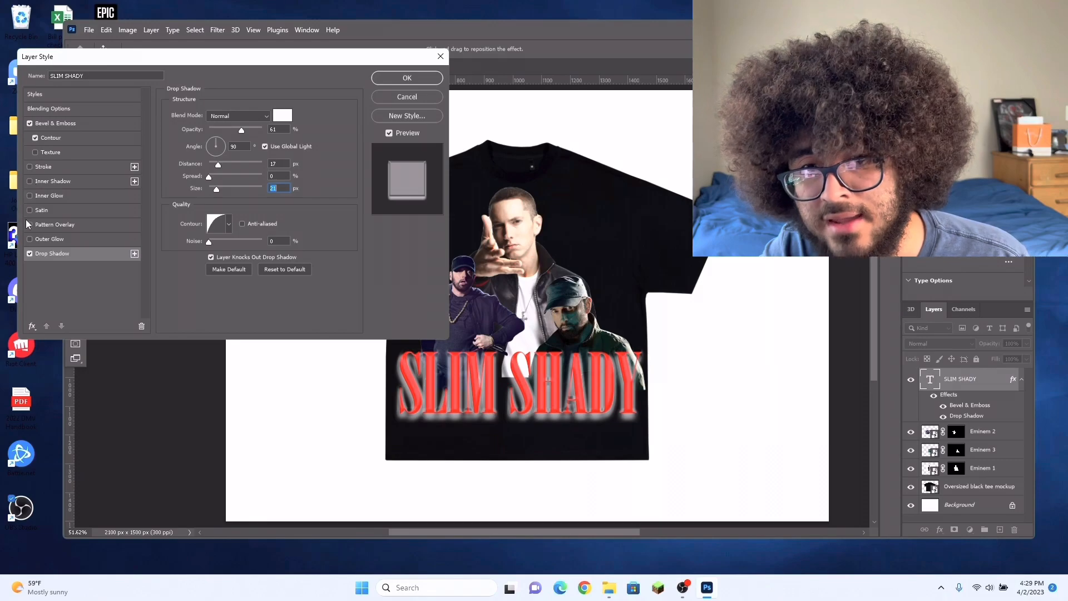
pyautogui.click(50, 197)
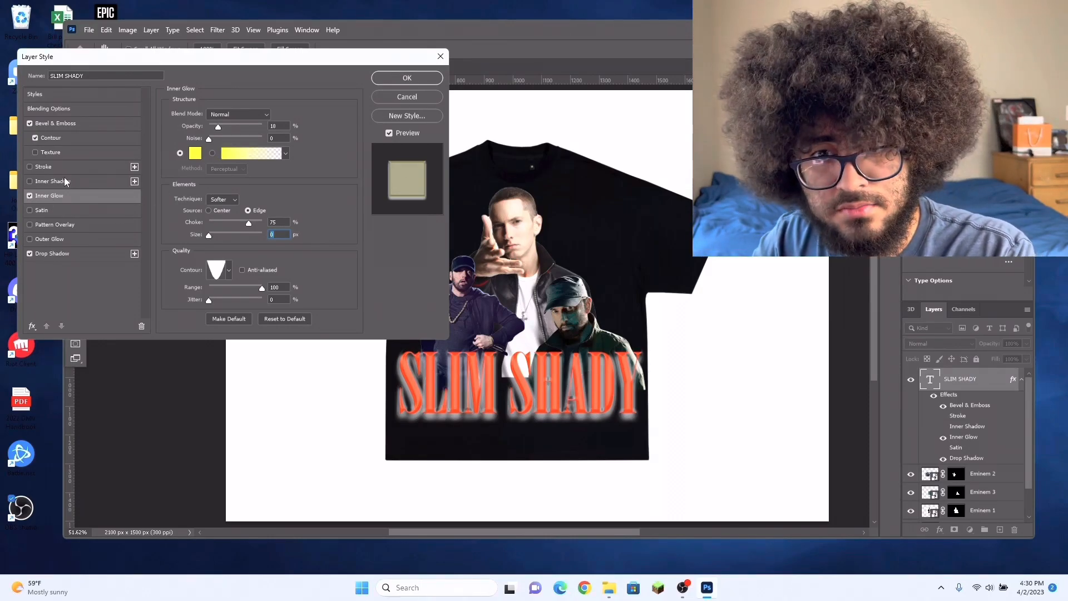
pyautogui.moveTo(219, 127)
pyautogui.mouseDown()
pyautogui.moveTo(245, 131)
pyautogui.moveTo(229, 132)
pyautogui.mouseUp()
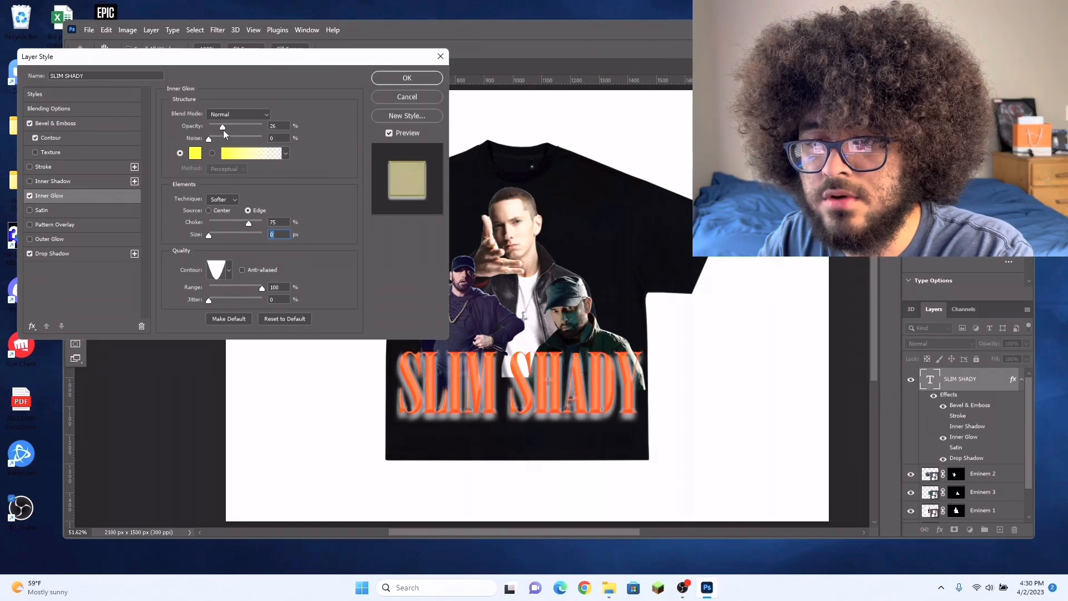
pyautogui.click(223, 129)
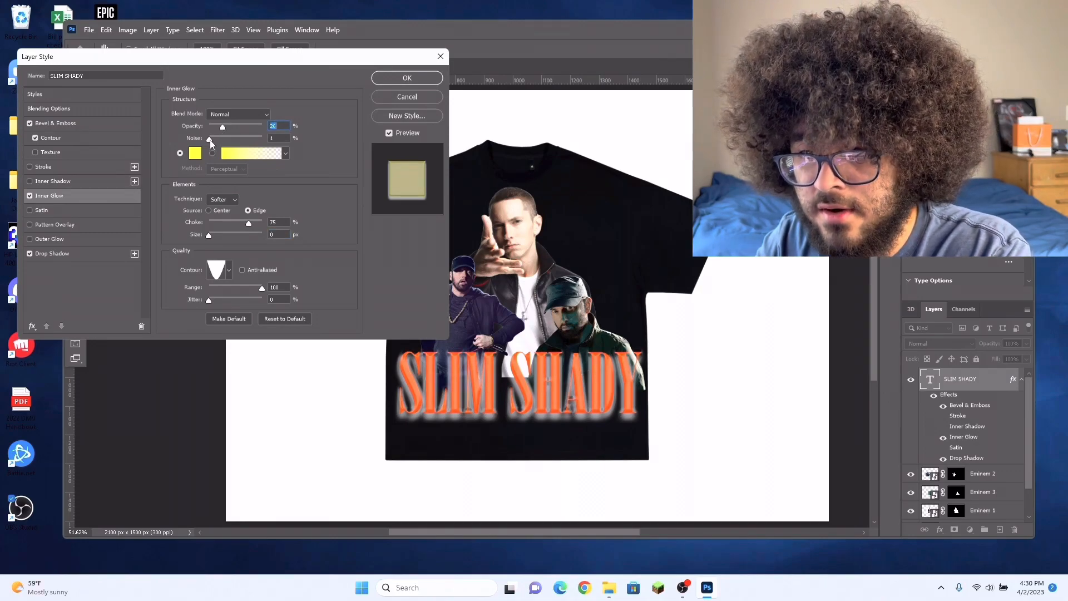
pyautogui.moveTo(210, 141); pyautogui.dragTo(240, 141)
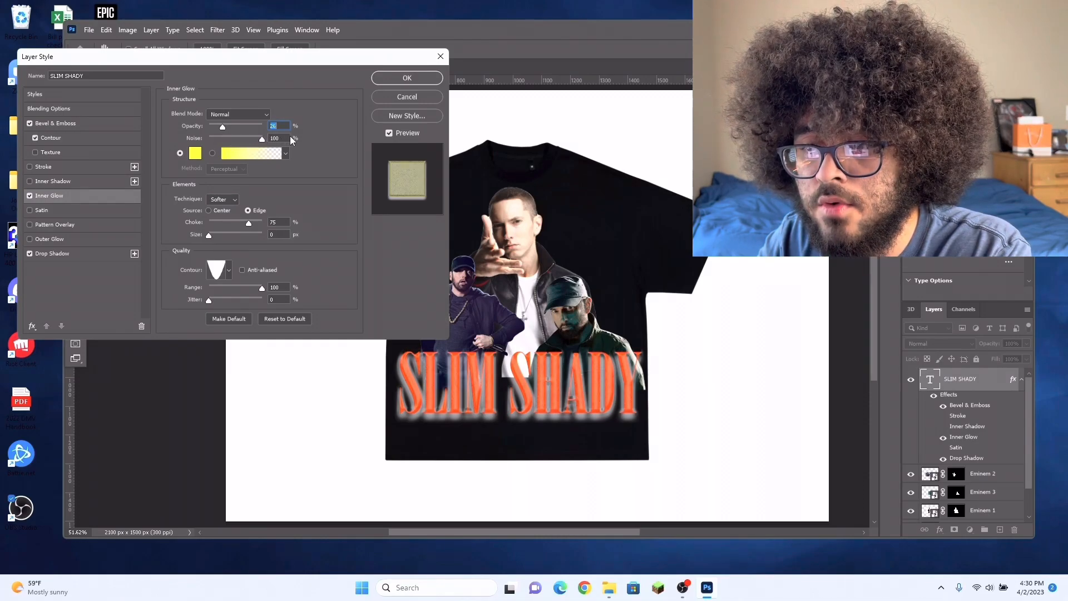
pyautogui.moveTo(294, 140); pyautogui.dragTo(219, 145)
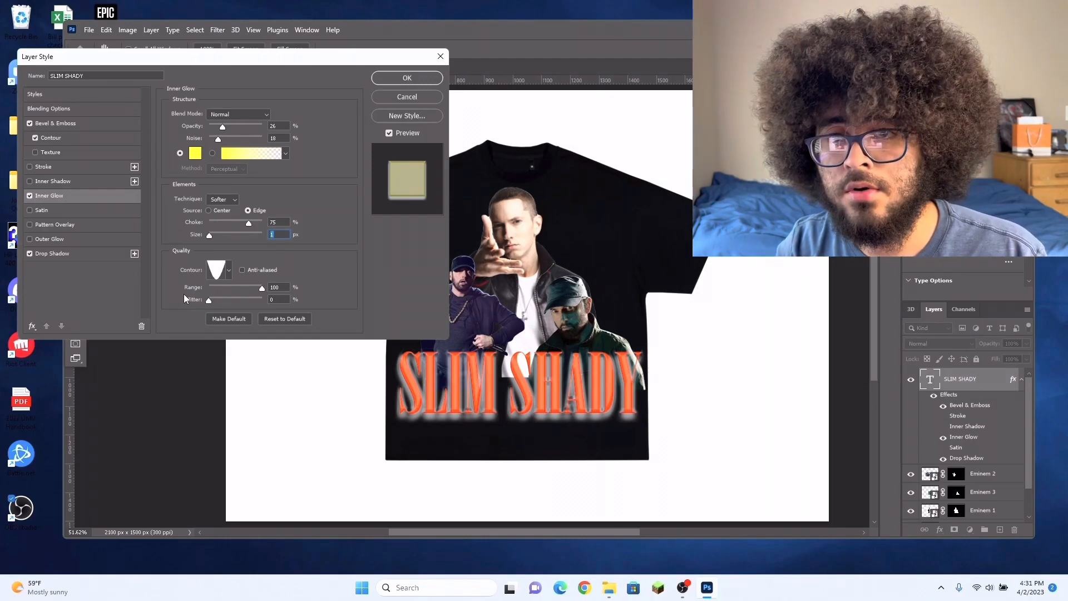
pyautogui.click(419, 83)
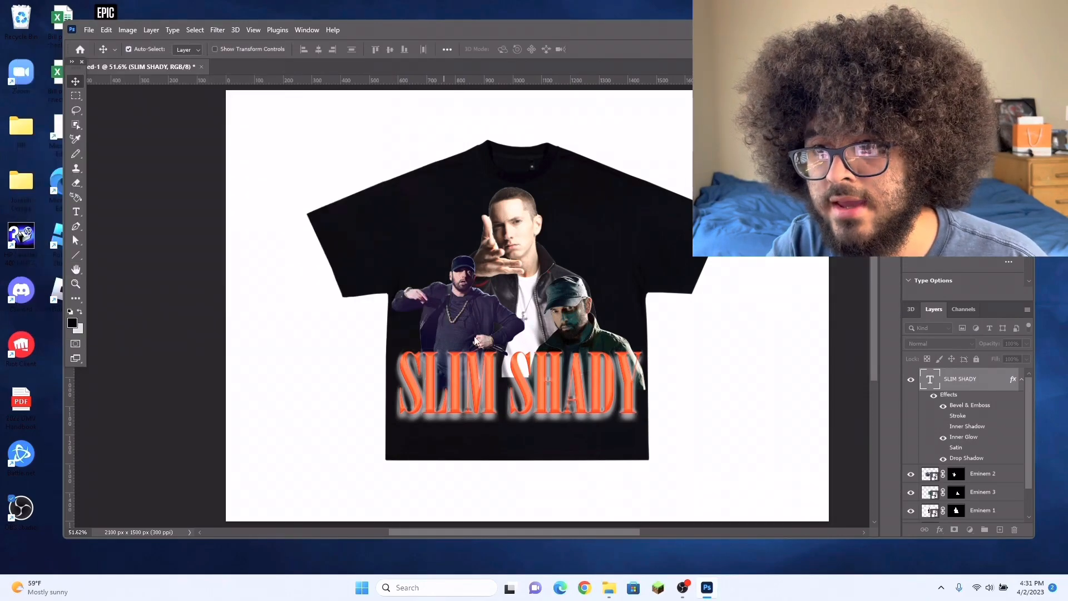
# Step: Add a subtle red Inner Shadow (fc0202) to the central Eminem 1 figure
pyautogui.moveTo(590, 532)
pyautogui.mouseDown()
pyautogui.moveTo(600, 528)
pyautogui.moveTo(596, 468)
pyautogui.moveTo(618, 533)
pyautogui.mouseUp()
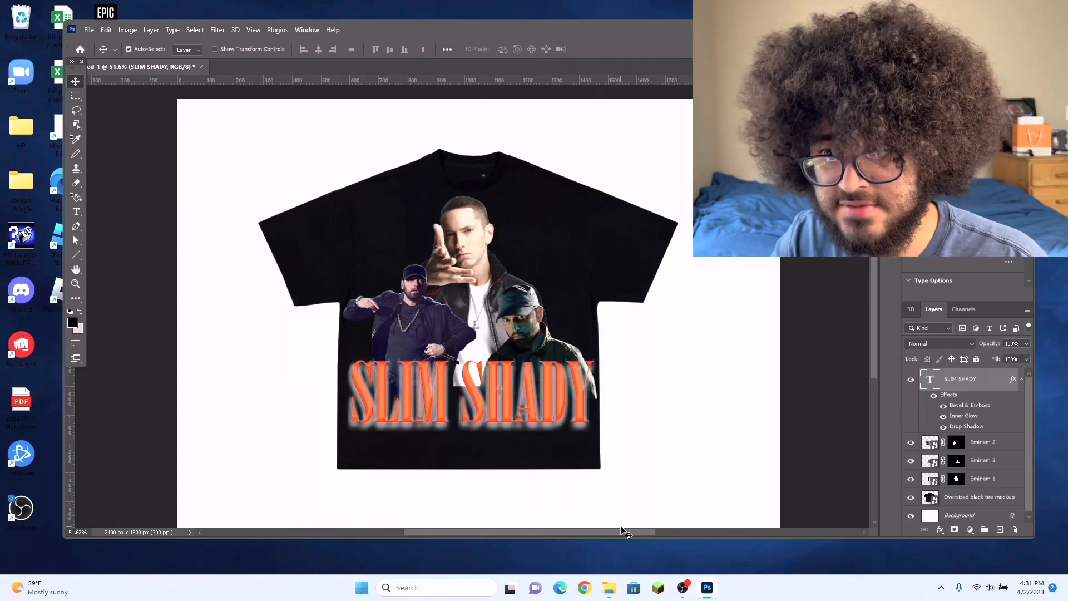
pyautogui.scroll(1, 613, 348)
pyautogui.click(450, 261)
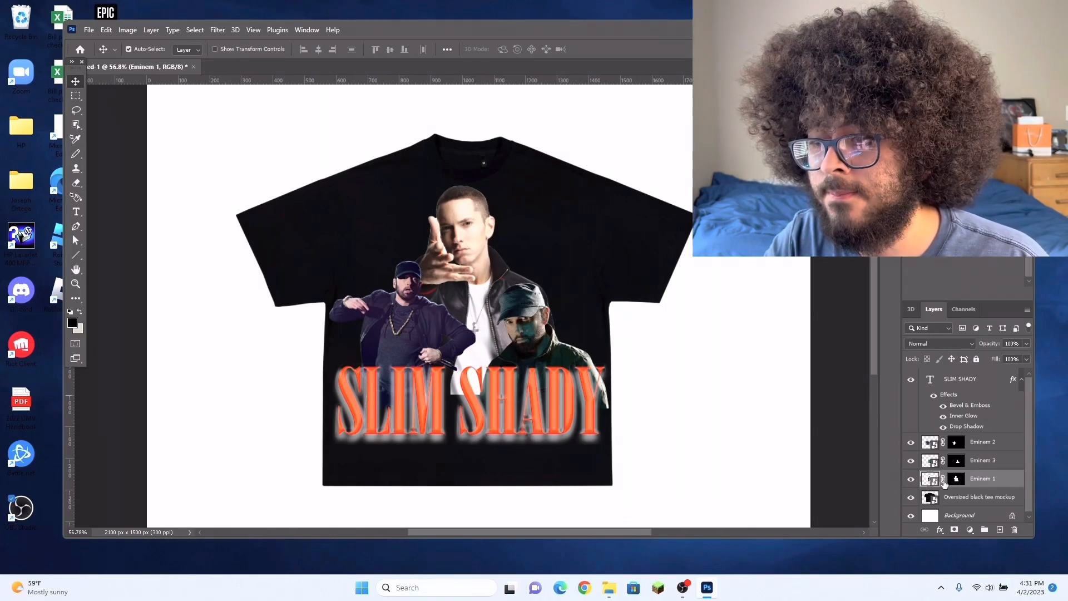
pyautogui.click(940, 530)
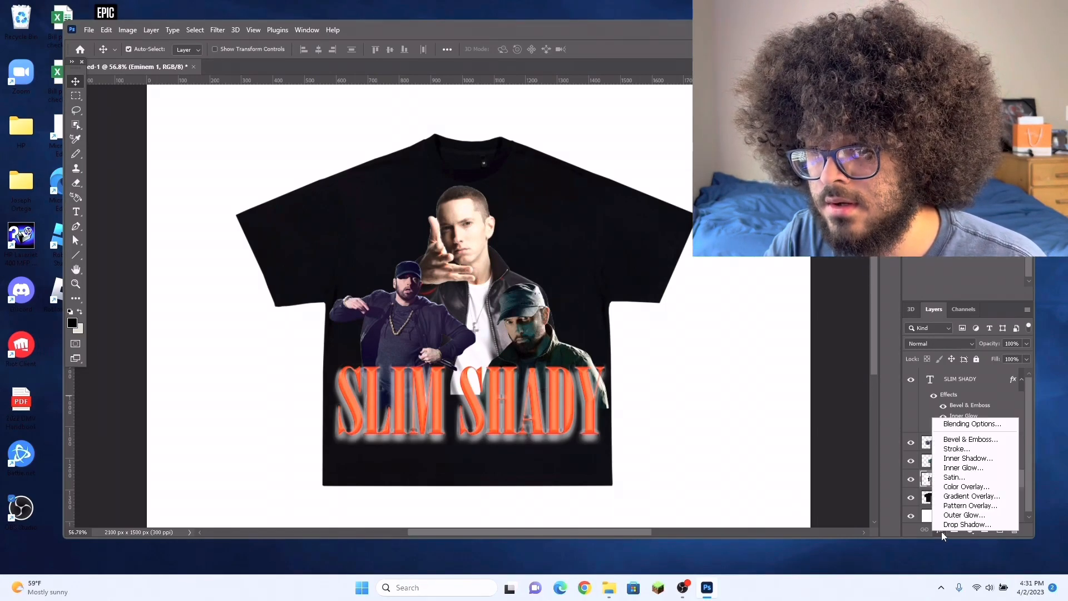
pyautogui.click(978, 426)
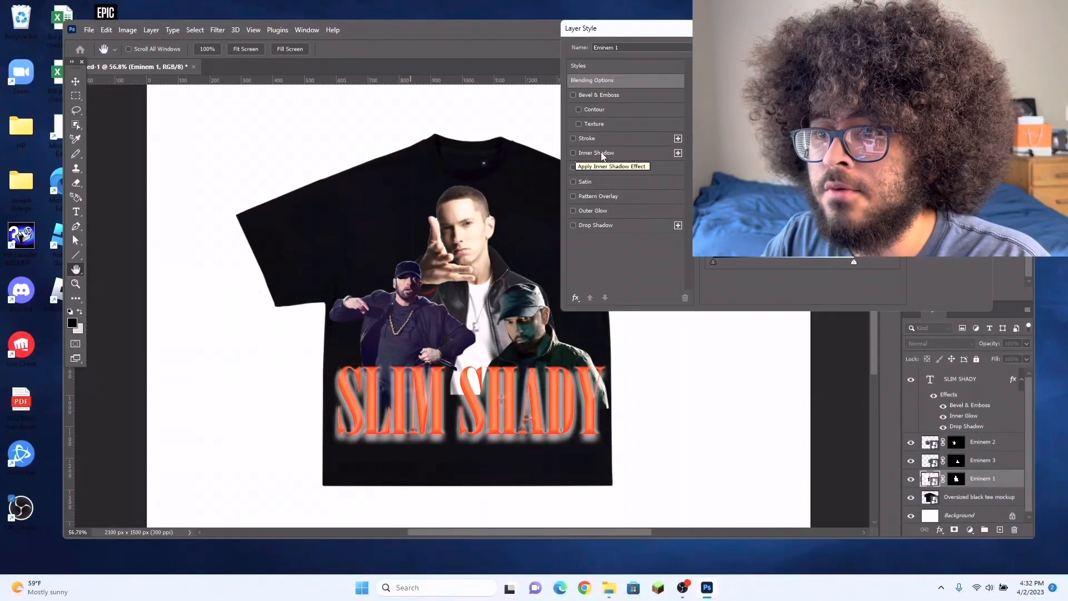
pyautogui.click(577, 153)
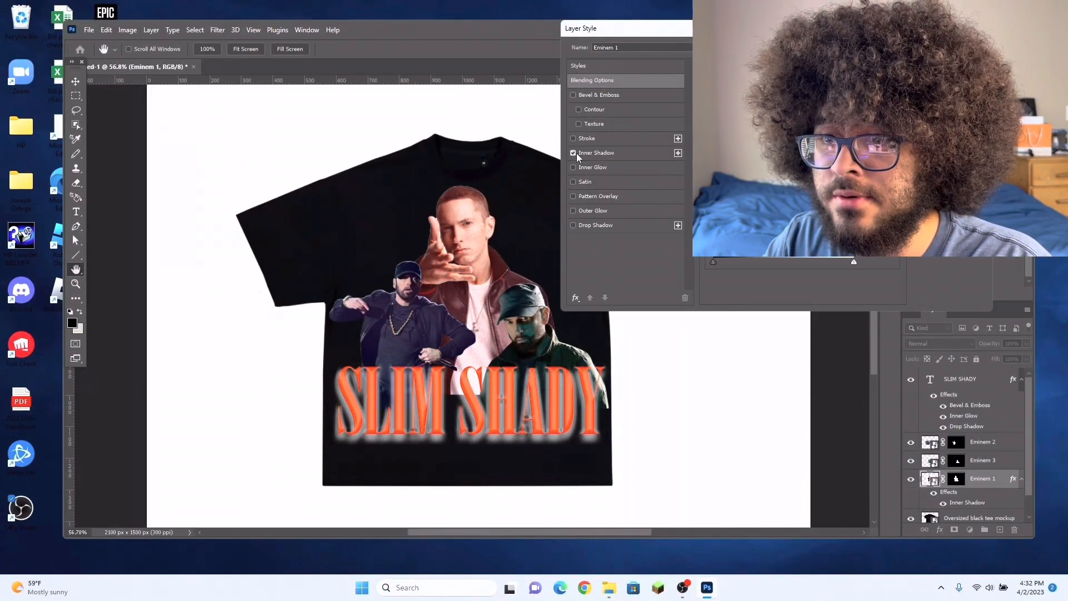
pyautogui.click(601, 154)
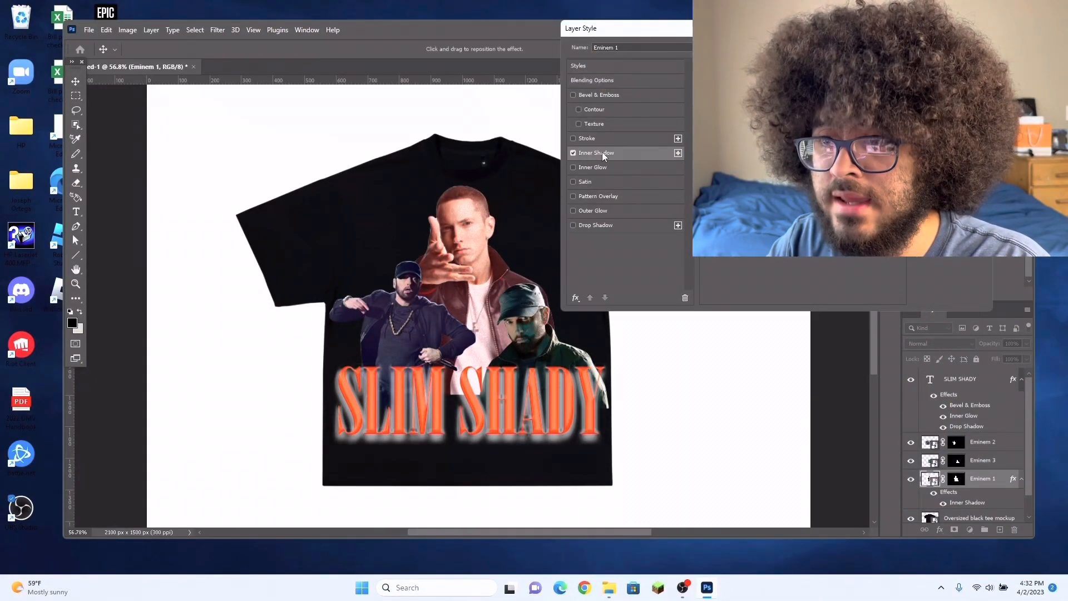
pyautogui.click(834, 85)
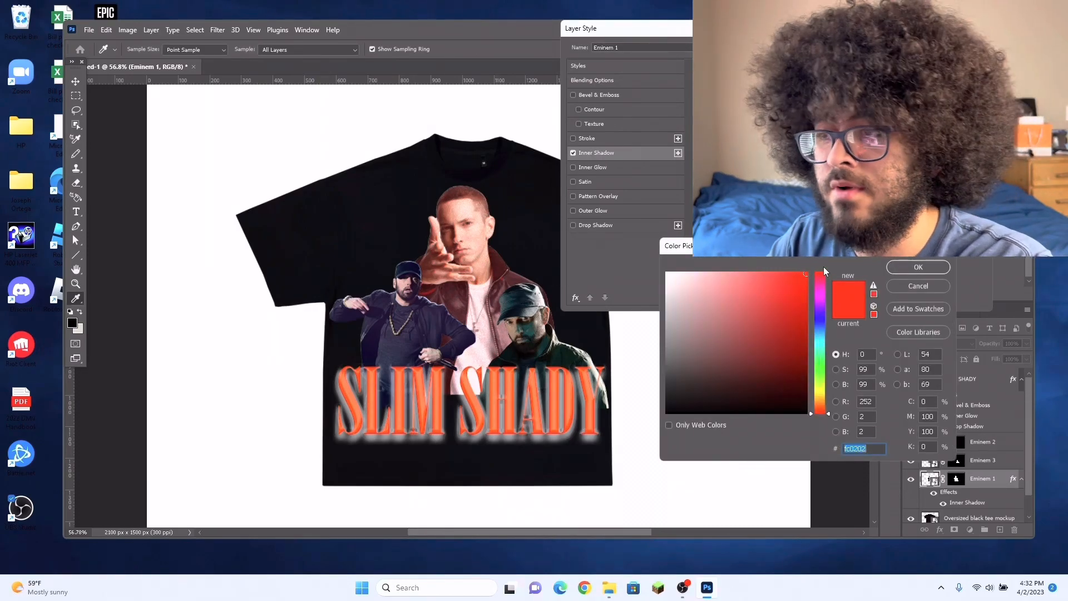
pyautogui.click(908, 268)
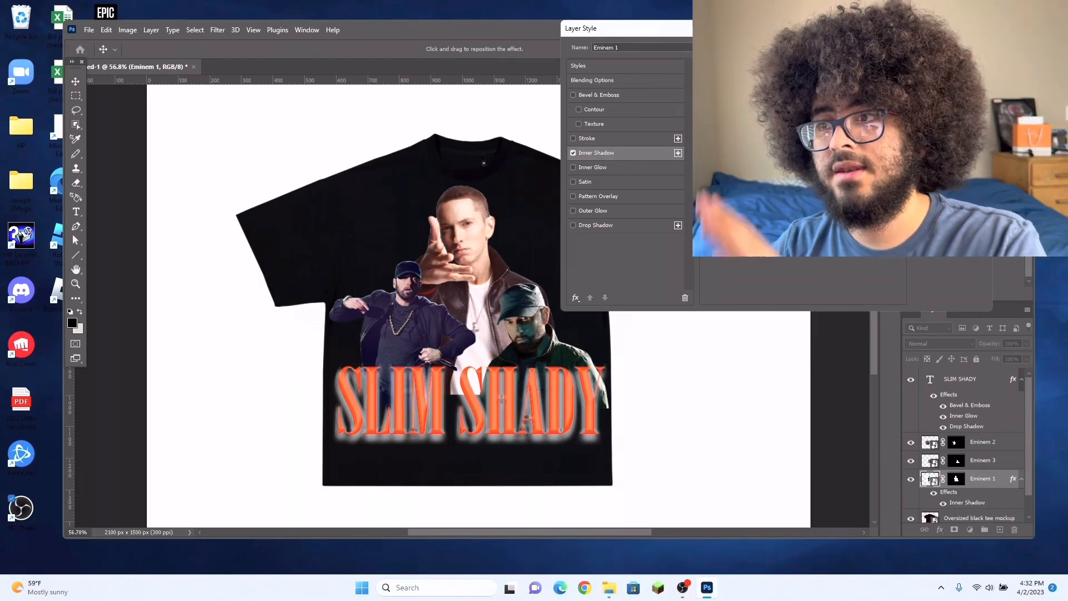
# Step: Add a white Drop Shadow to Eminem 1, strengthened into a glow around the figure, and apply the layer style
pyautogui.click(573, 225)
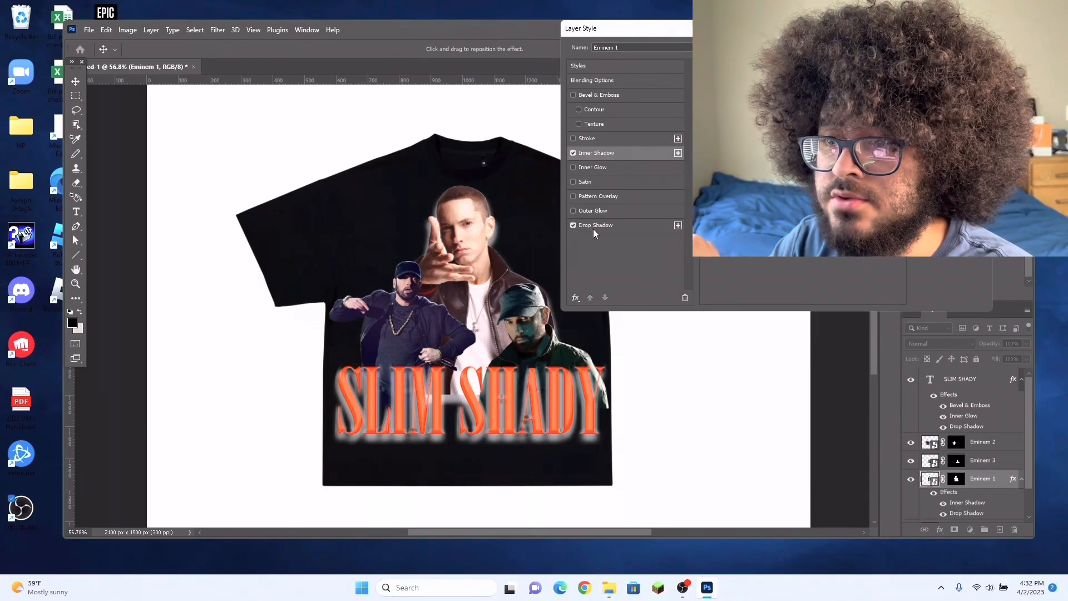
pyautogui.click(593, 229)
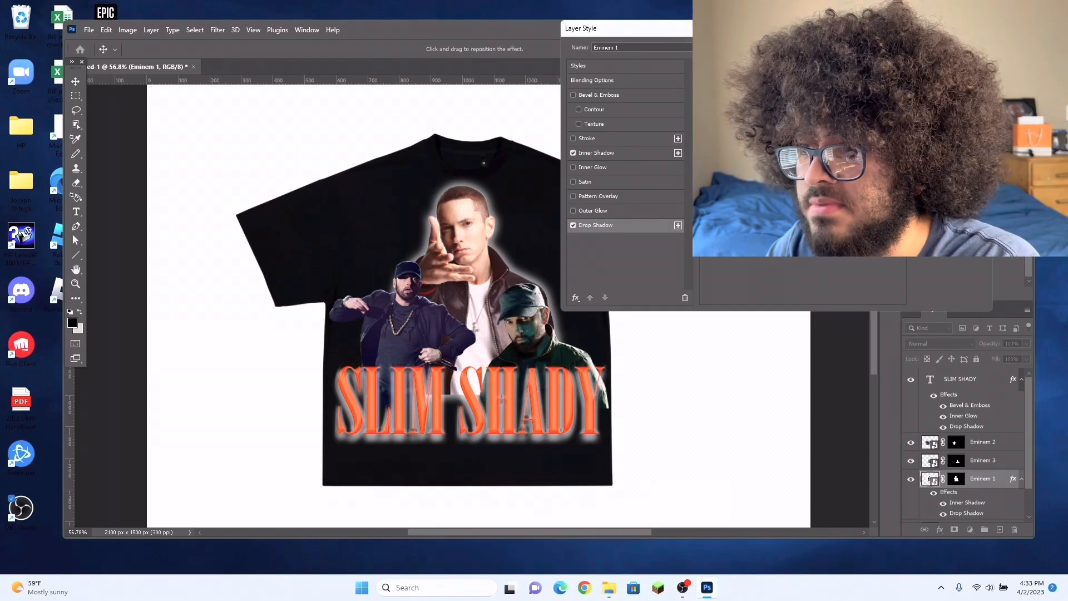
pyautogui.press('Return')
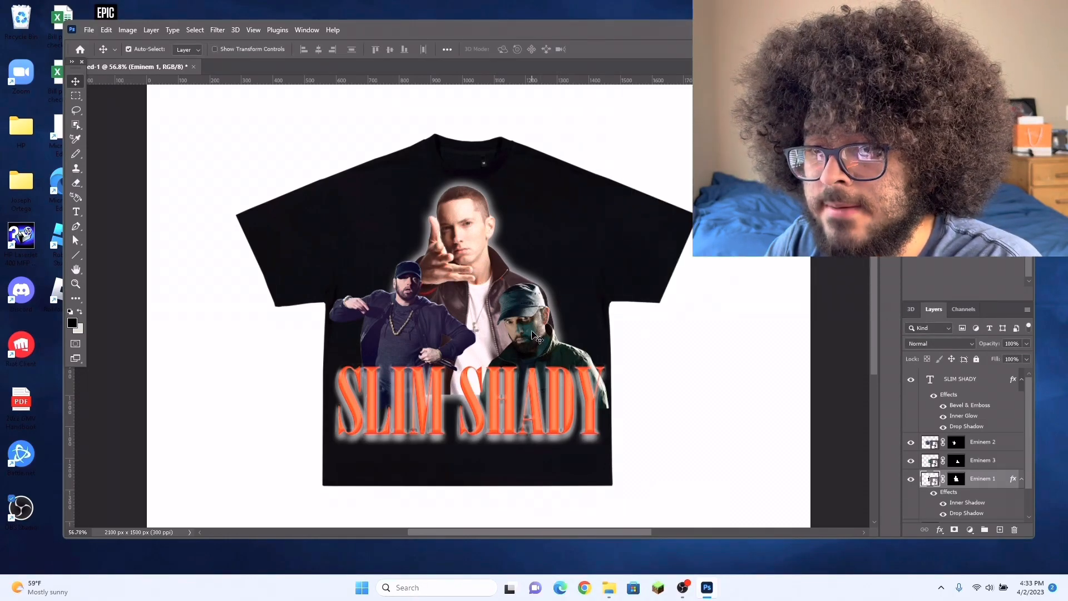
# Step: Nudge Eminem 3 slightly up and right, then give it the same Inner Shadow and Drop Shadow effects as Eminem 1
pyautogui.moveTo(534, 334); pyautogui.dragTo(539, 325)
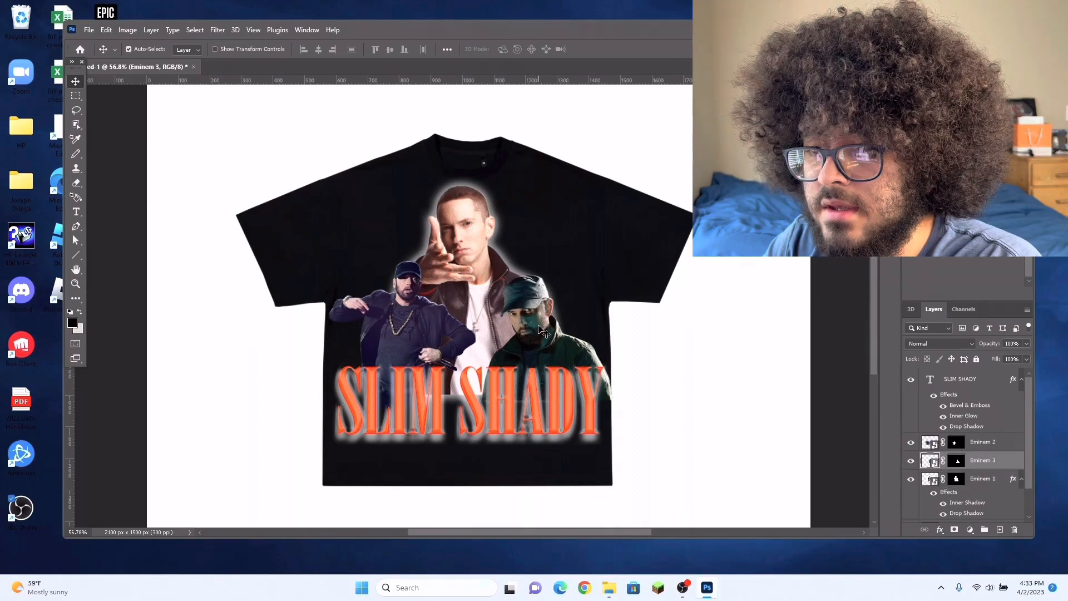
pyautogui.click(941, 529)
pyautogui.click(947, 423)
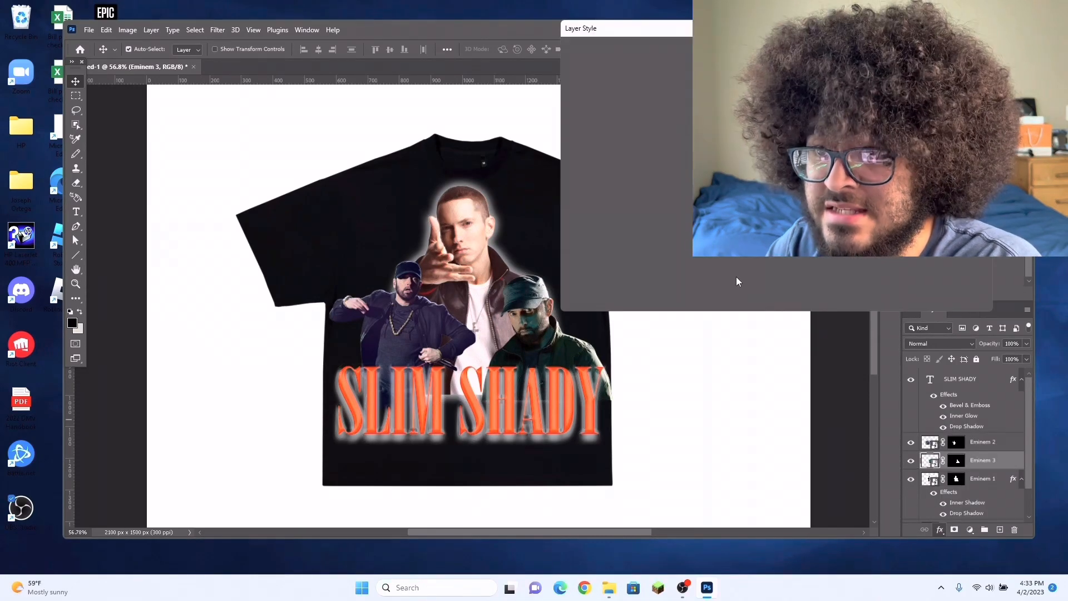
pyautogui.click(575, 153)
pyautogui.click(573, 226)
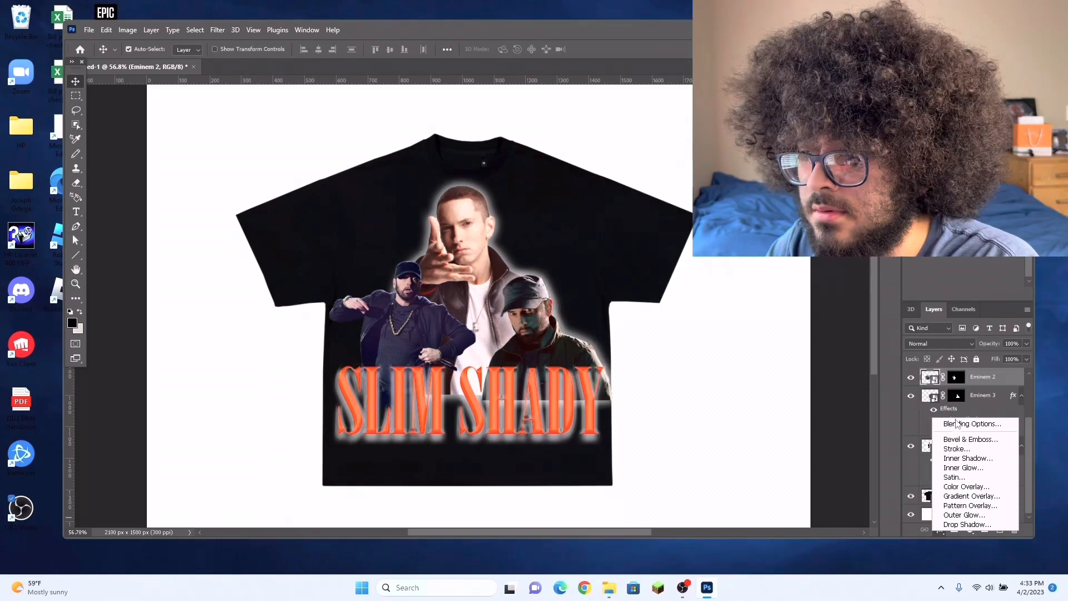
# Step: Apply the same Inner Shadow and Drop Shadow effects to the Eminem 2 layer
pyautogui.click(955, 424)
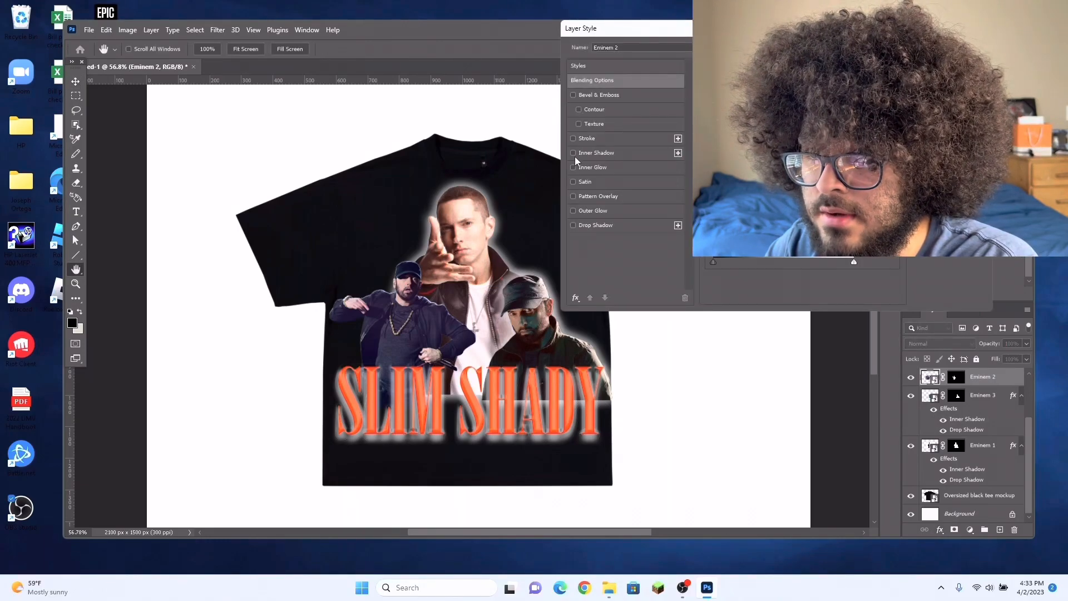
pyautogui.click(574, 153)
pyautogui.click(573, 225)
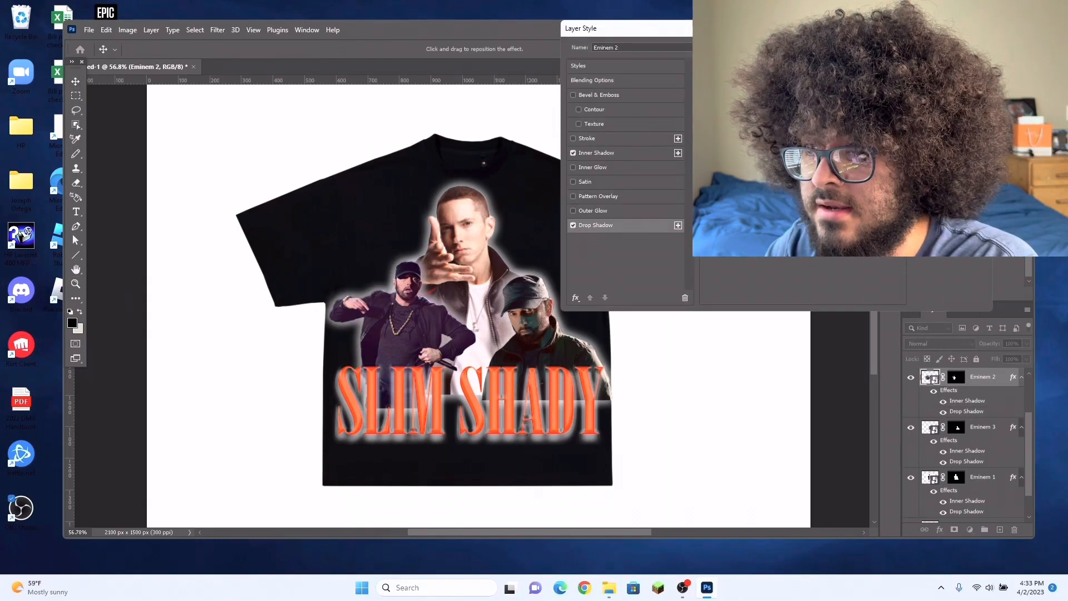
pyautogui.press('Return')
# Step: Nudge the Eminem 3 figure slightly to refine its position above the title
pyautogui.press('v')
pyautogui.click(551, 337)
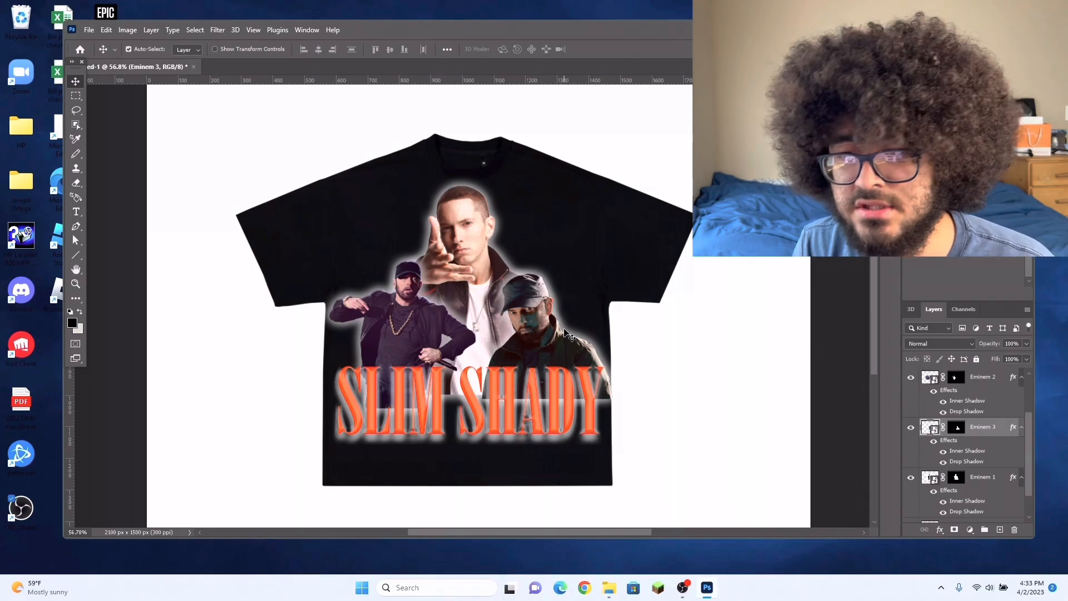
pyautogui.moveTo(553, 356); pyautogui.dragTo(546, 352)
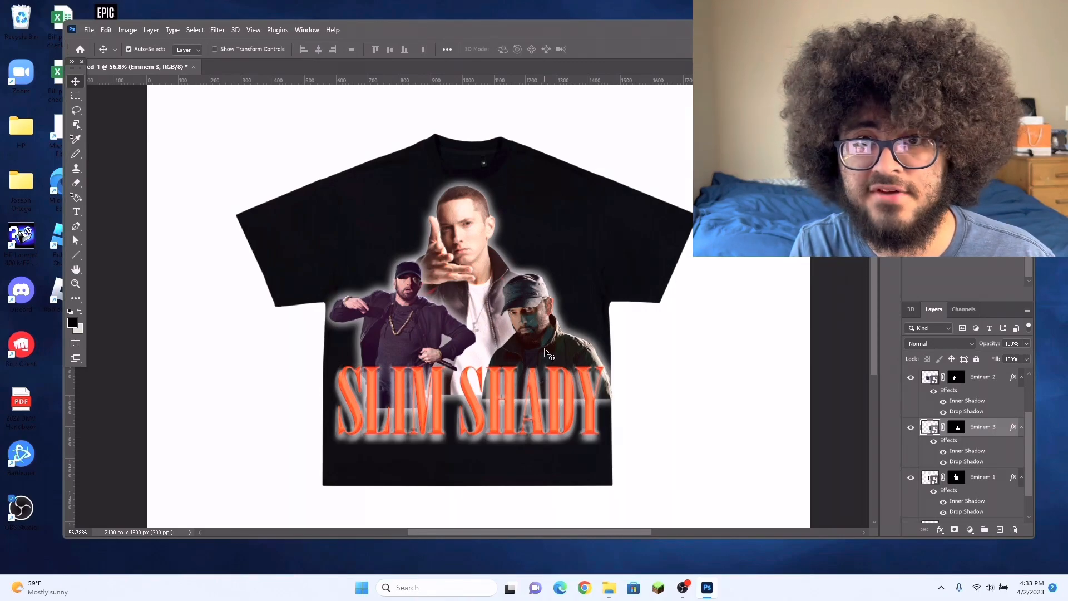
pyautogui.click(572, 400)
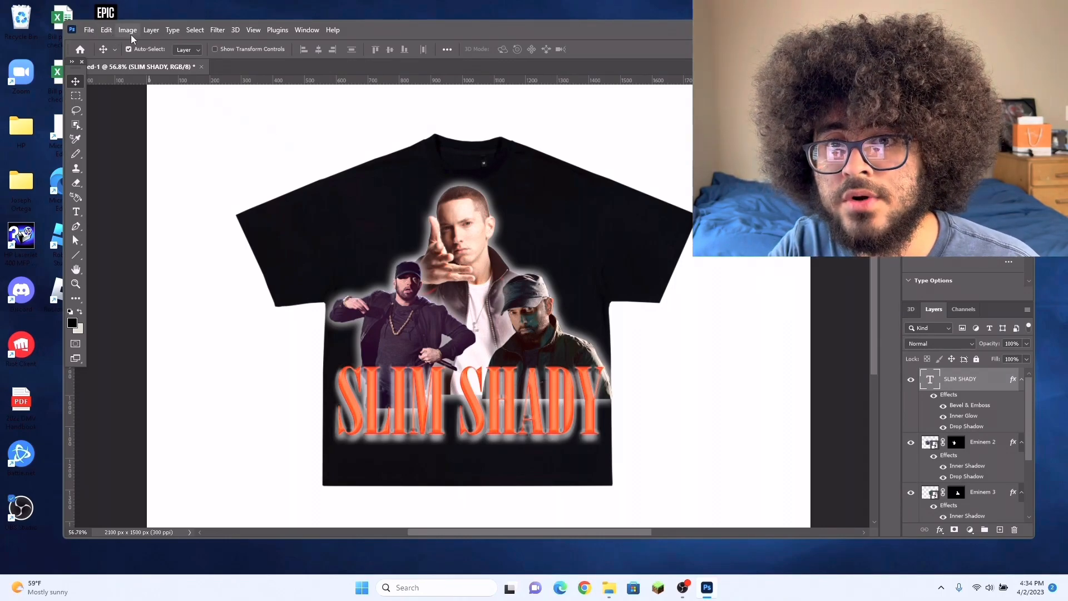
pyautogui.click(106, 30)
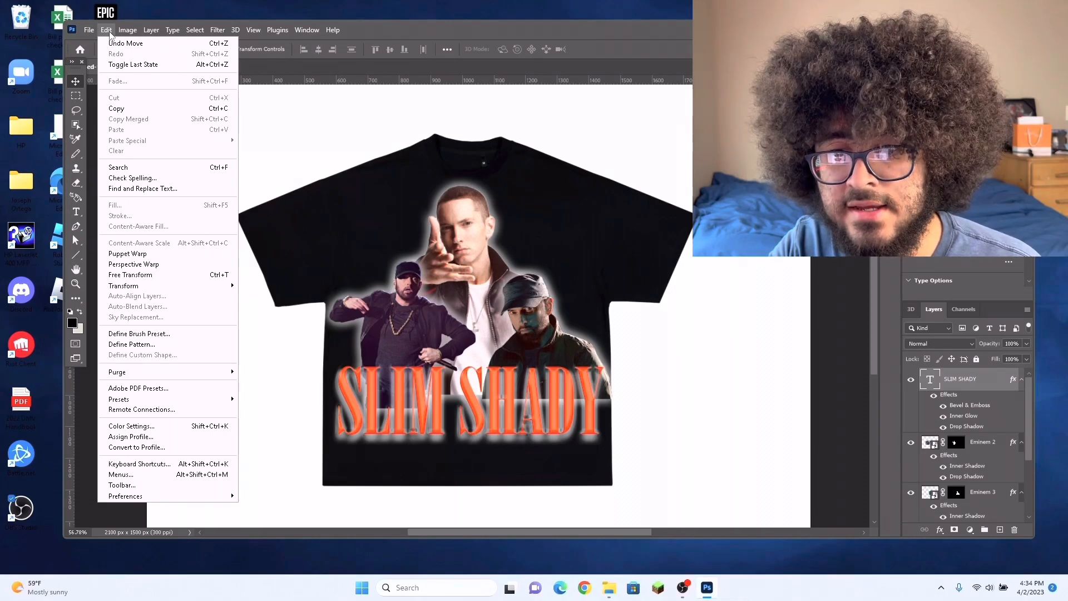
pyautogui.moveTo(145, 288)
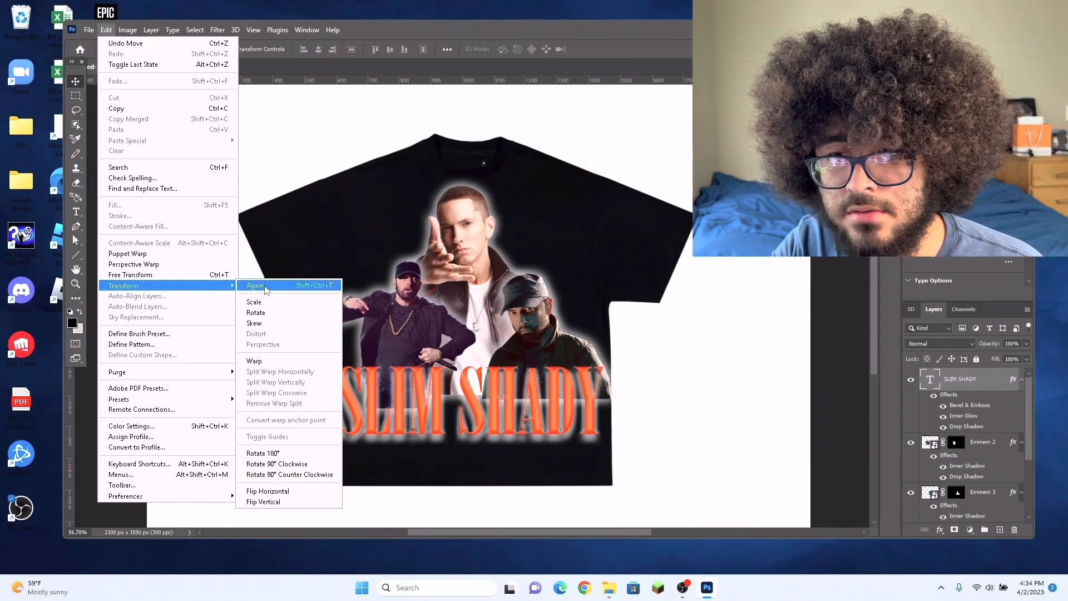
pyautogui.click(279, 361)
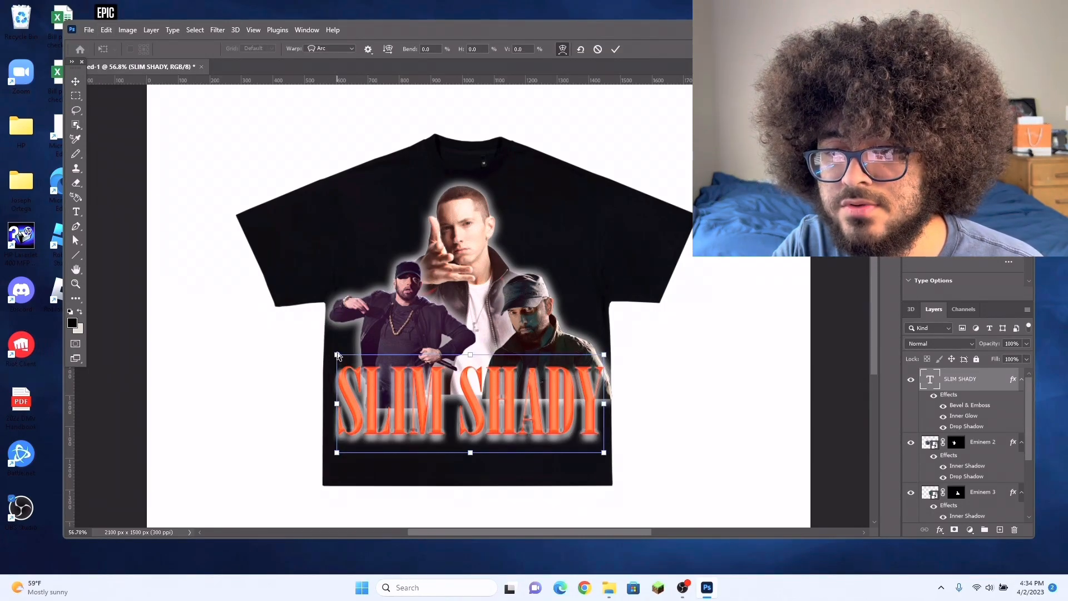
# Step: Rasterize the SLIM SHADY type layer and warp its two upper corners upward so the title's top edge curves
pyautogui.rightClick(976, 381)
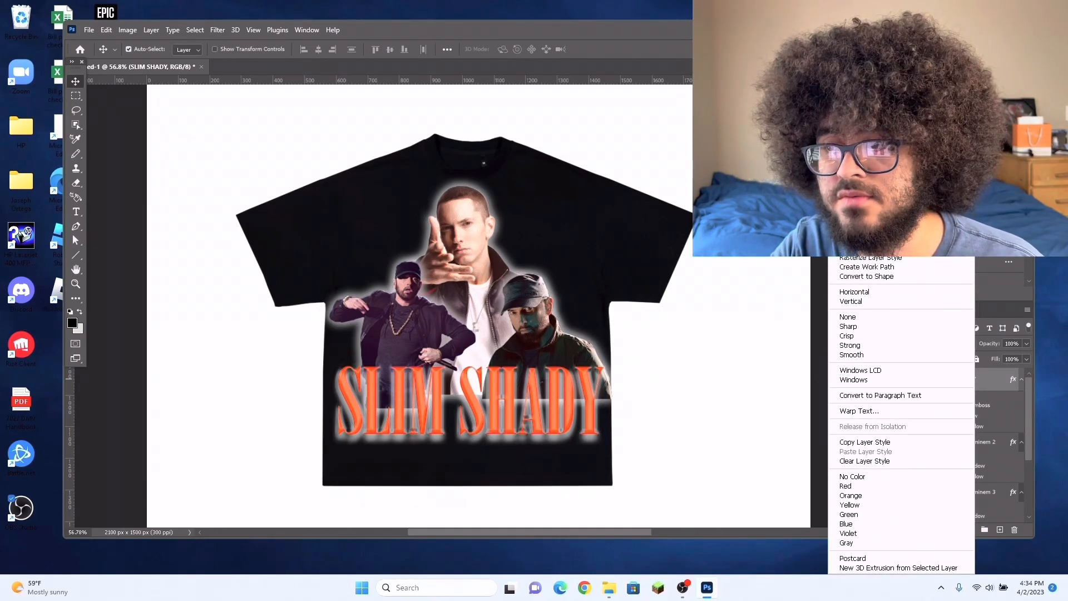
pyautogui.click(864, 248)
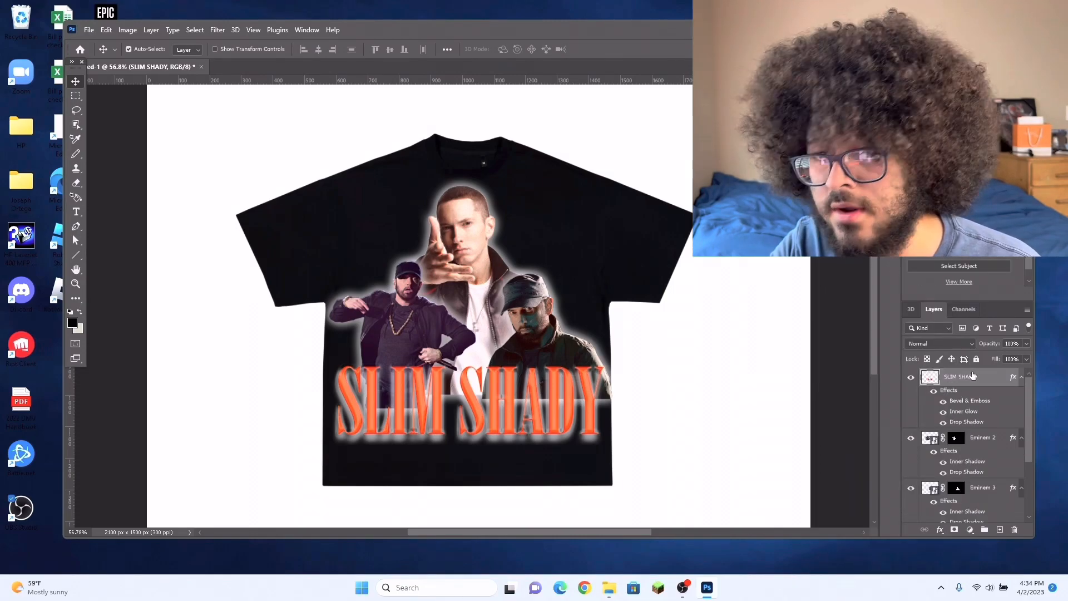
pyautogui.click(107, 31)
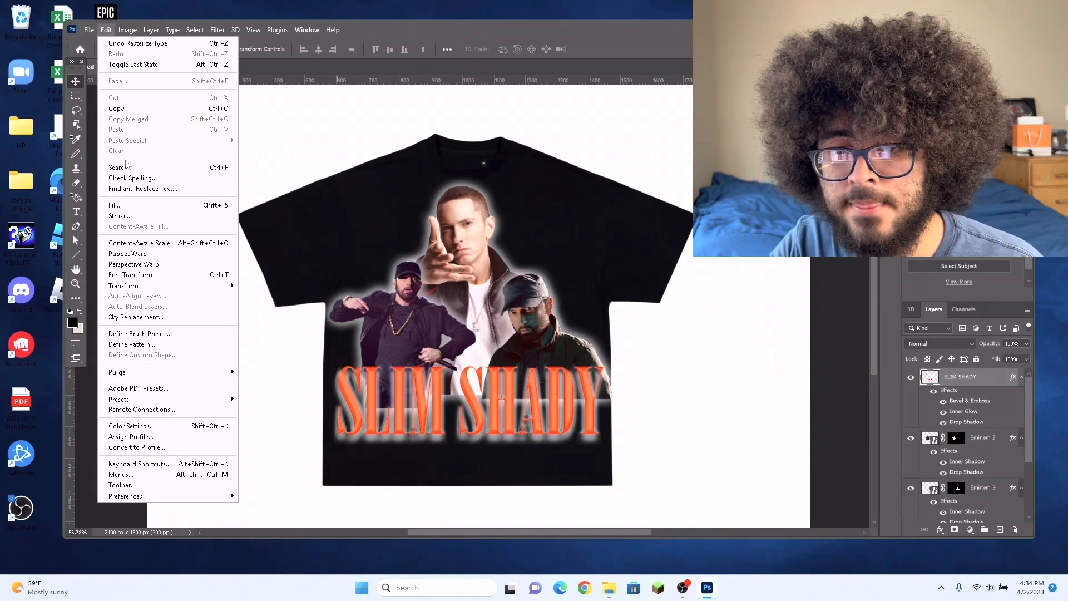
pyautogui.moveTo(138, 290)
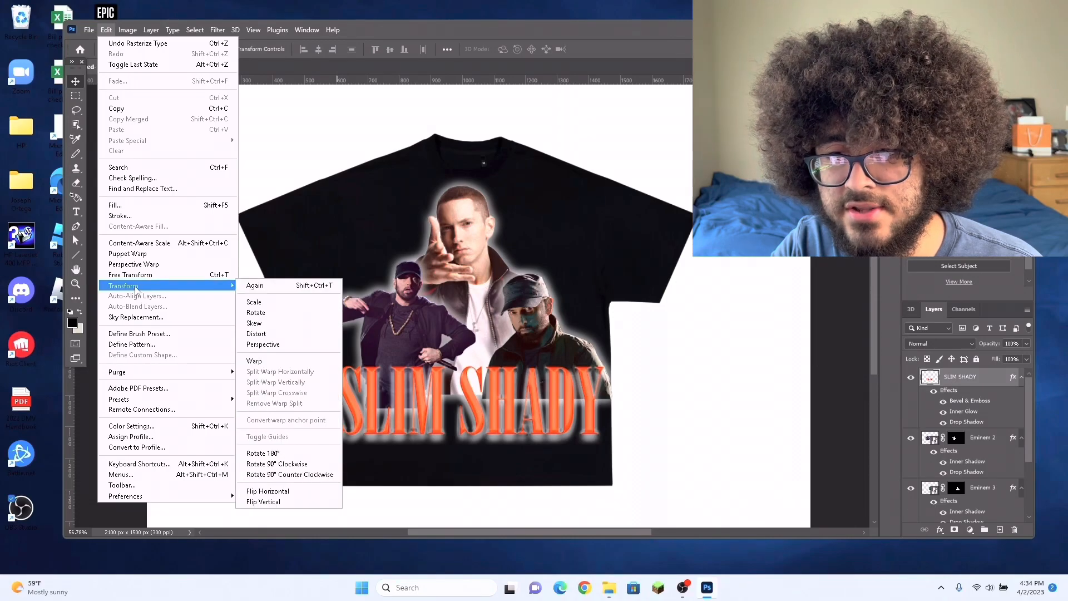
pyautogui.click(270, 361)
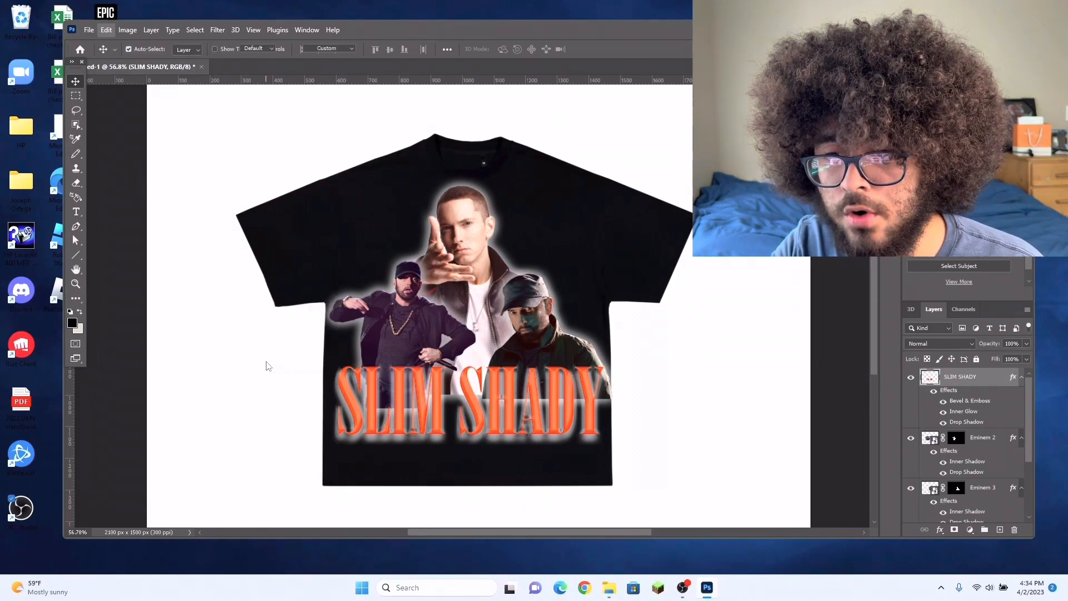
pyautogui.moveTo(336, 365); pyautogui.dragTo(340, 324)
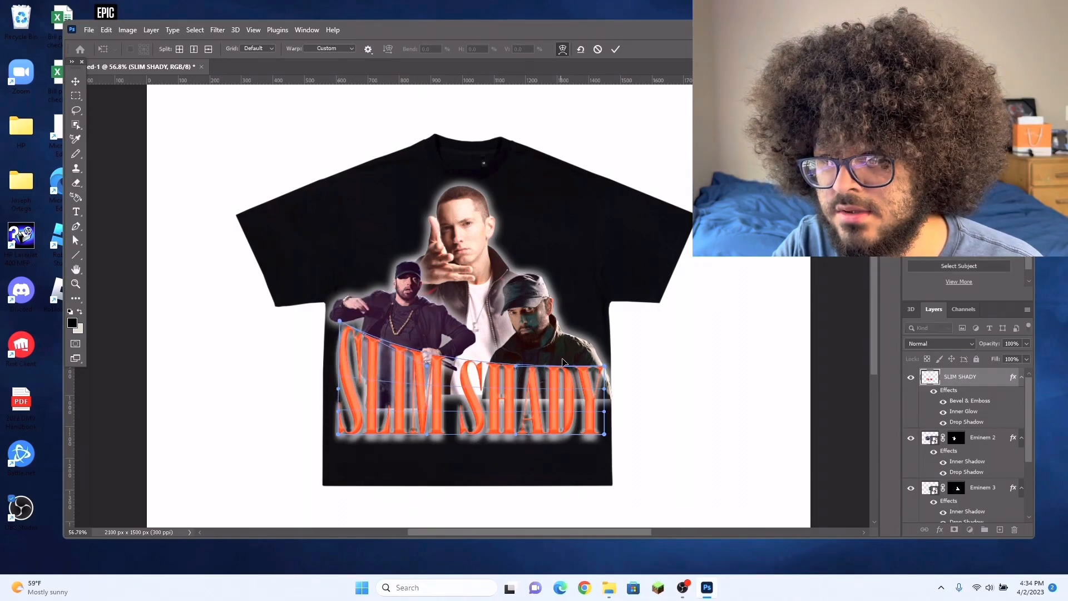
pyautogui.moveTo(606, 368); pyautogui.dragTo(601, 336)
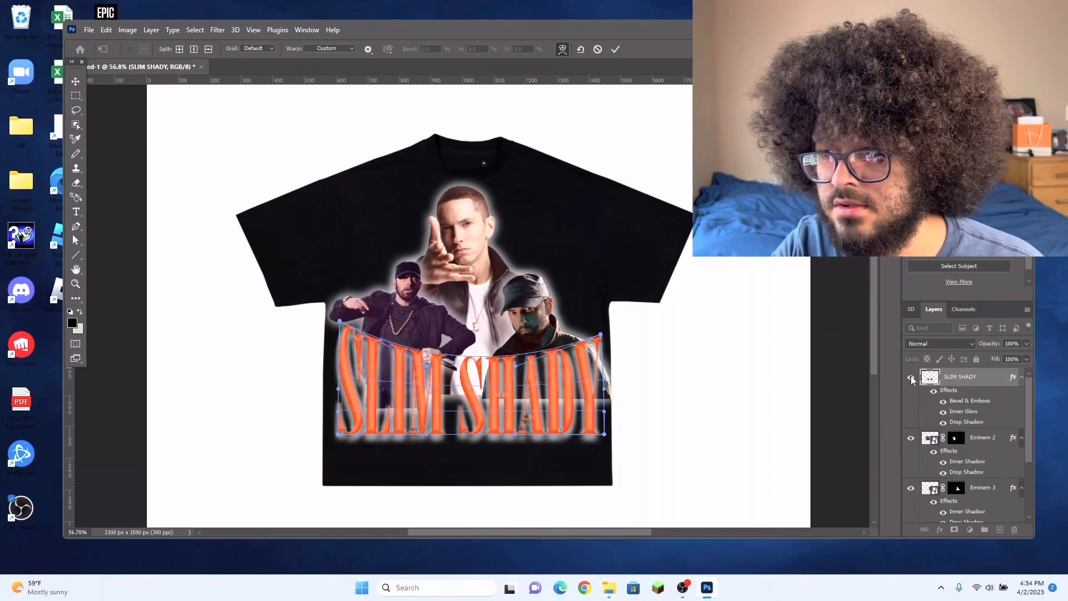
pyautogui.press('Return')
# Step: Scale the warped SLIM SHADY title down to about 95.5% and reposition it below the figures
pyautogui.moveTo(593, 391); pyautogui.dragTo(596, 389)
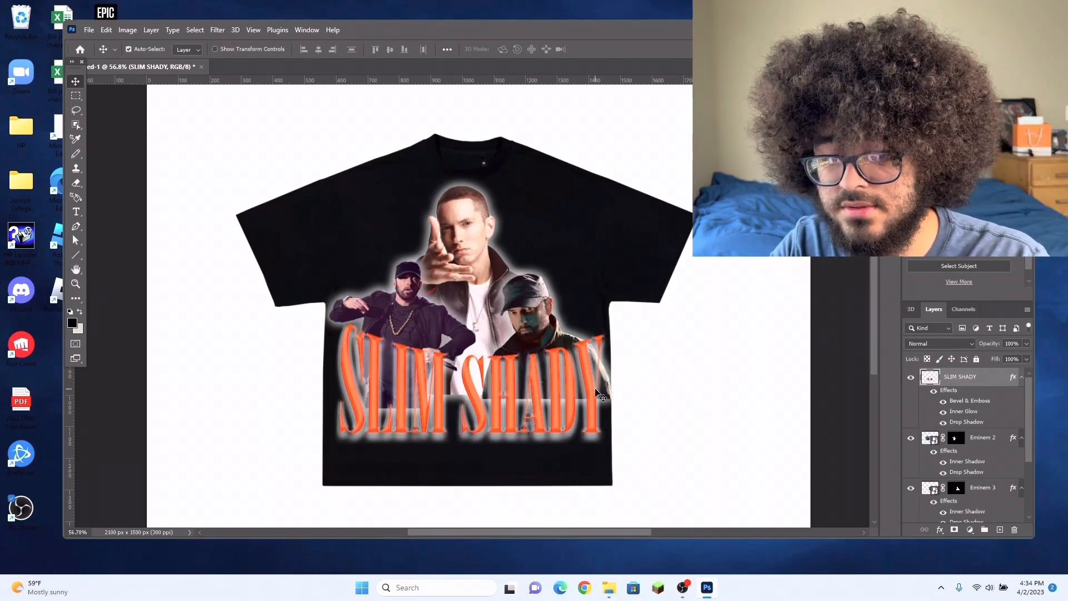
pyautogui.hotkey('ctrl', 't')
pyautogui.moveTo(602, 432); pyautogui.dragTo(585, 423)
pyautogui.moveTo(529, 400); pyautogui.dragTo(540, 409)
pyautogui.moveTo(592, 331); pyautogui.dragTo(600, 324)
pyautogui.moveTo(559, 375); pyautogui.dragTo(555, 377)
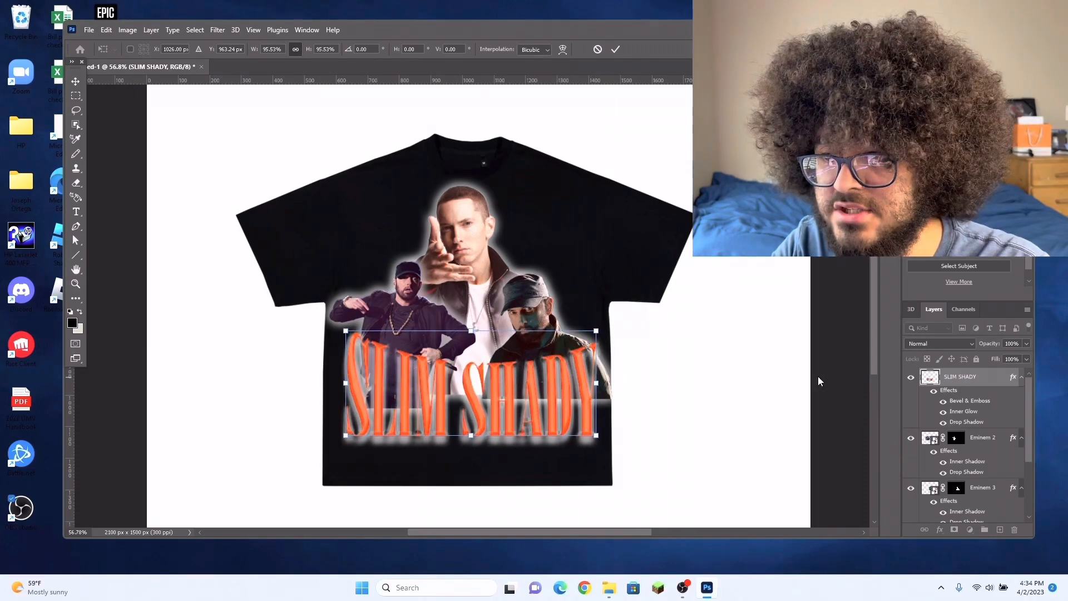
pyautogui.press('Return')
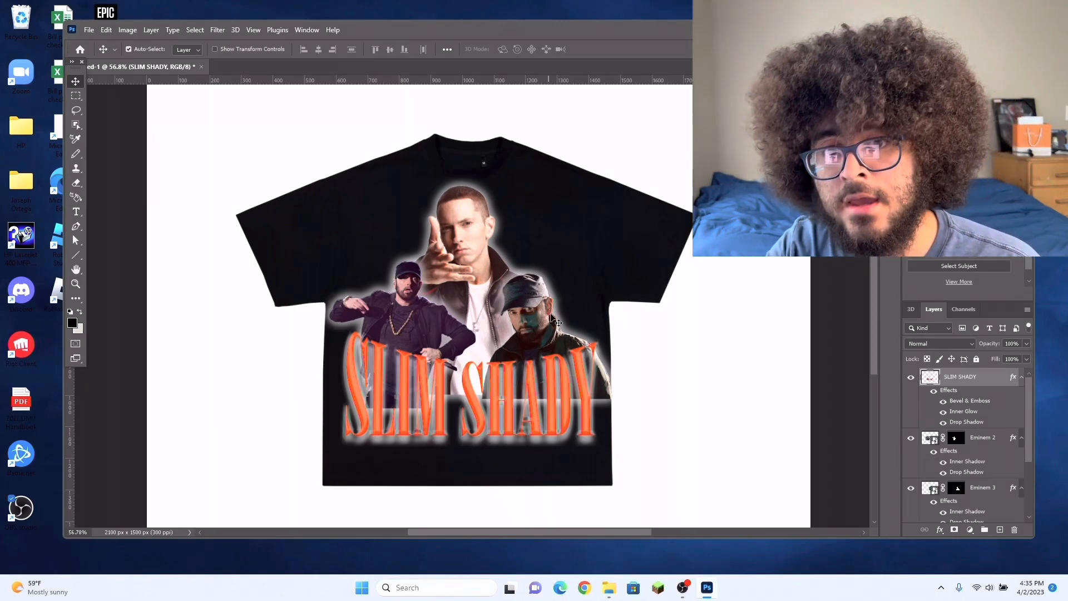
# Step: Rasterize the Eminem 3 smart object layer so its pixels can be retouched directly
pyautogui.click(78, 184)
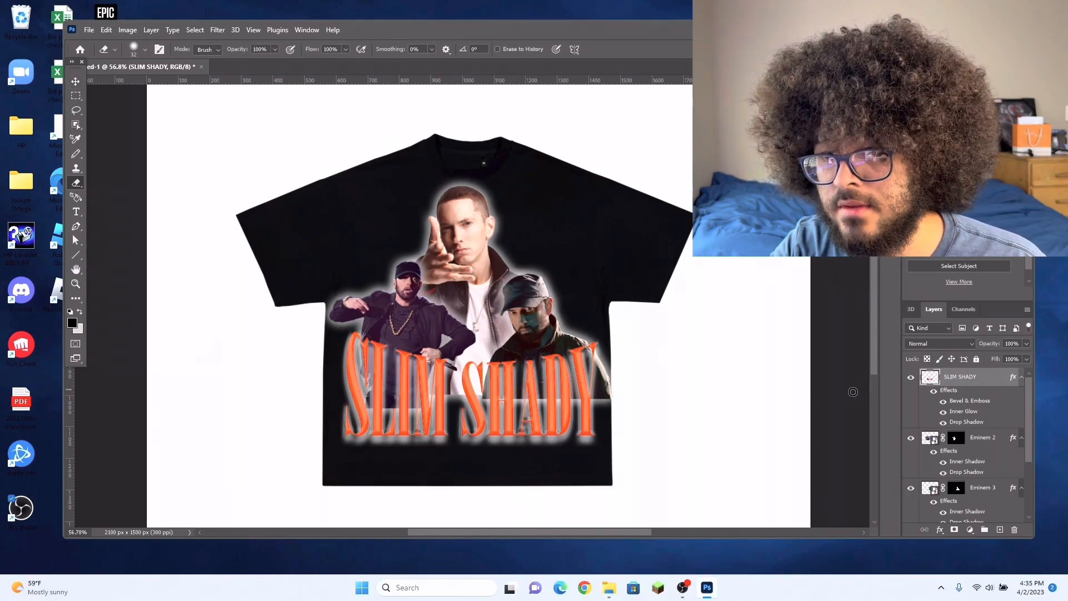
pyautogui.scroll(-1, 969, 446)
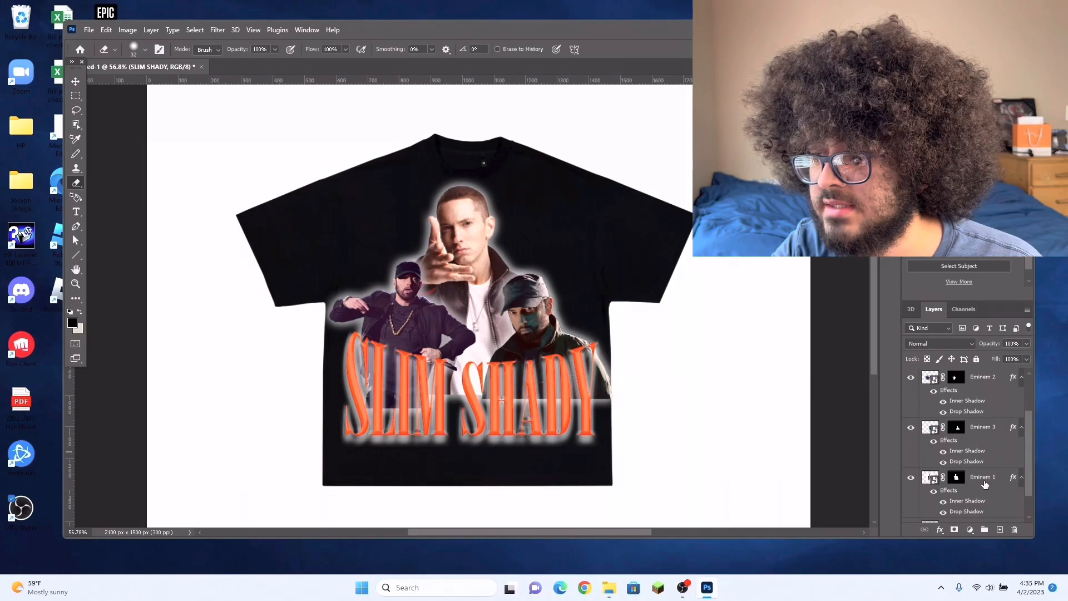
pyautogui.click(76, 81)
pyautogui.click(983, 426)
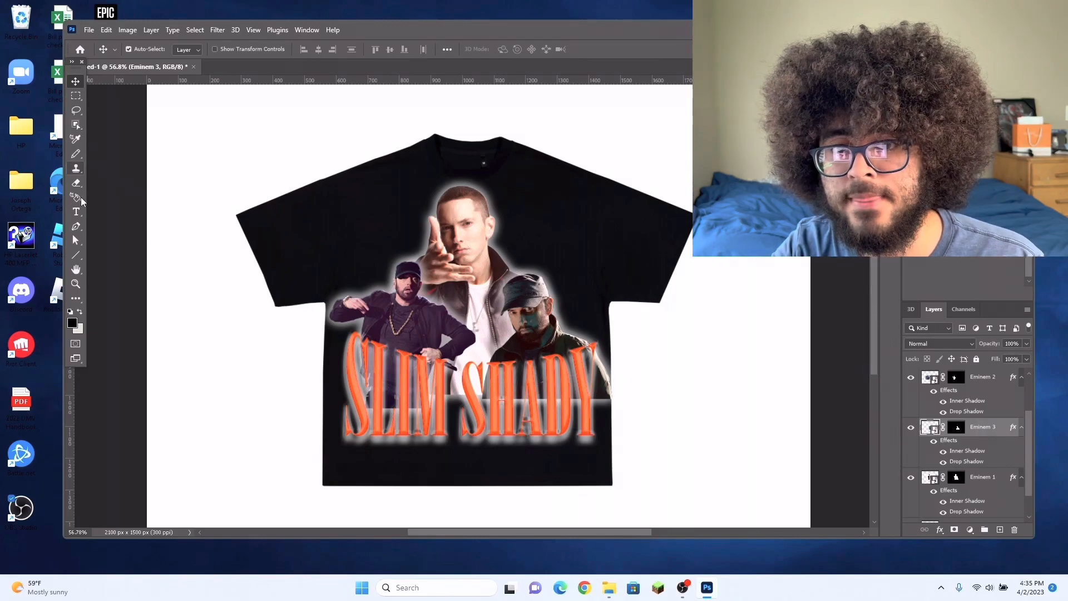
pyautogui.click(76, 183)
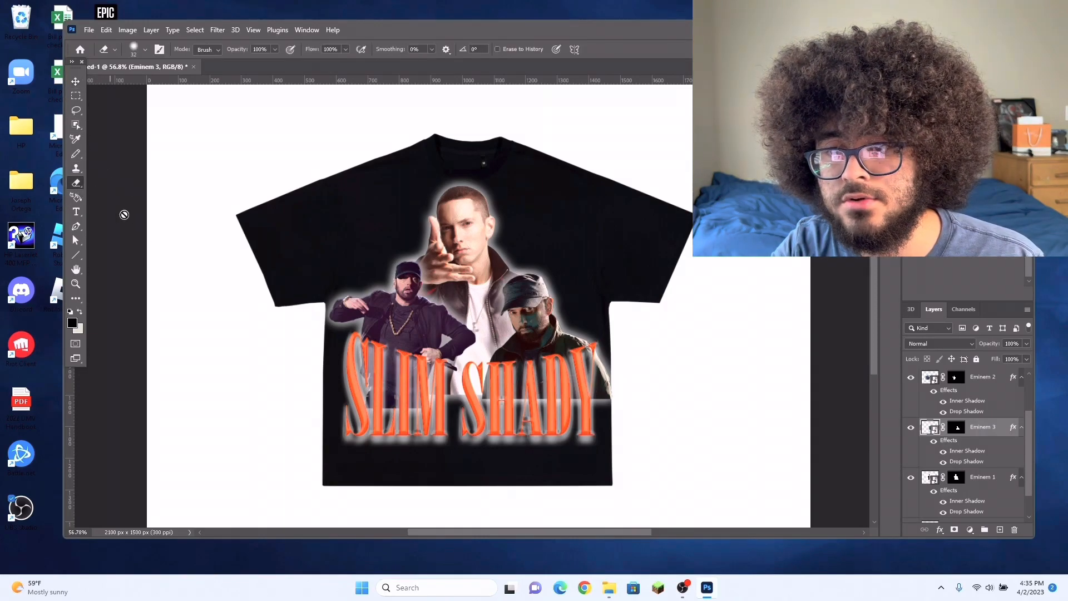
pyautogui.rightClick(989, 427)
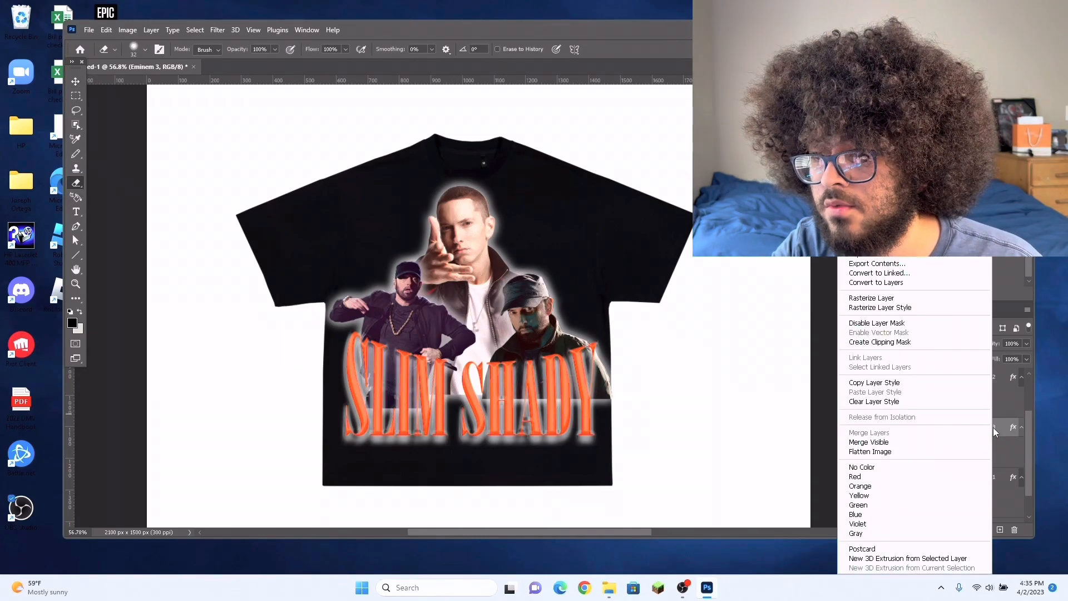
pyautogui.click(907, 301)
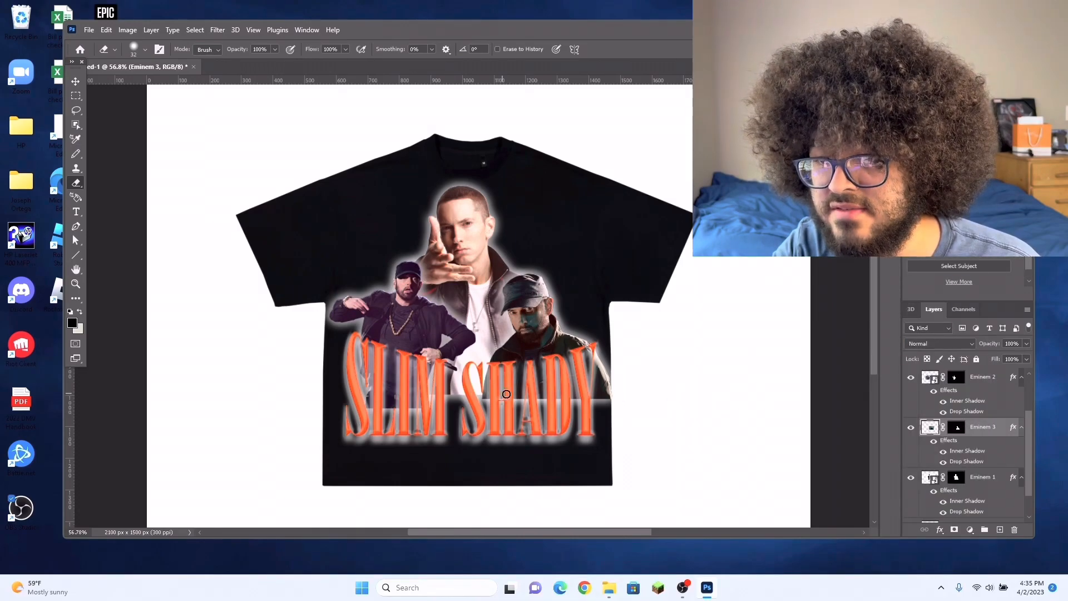
# Step: Smudge the hard lower edge of the Eminem 3 figure behind SHADY with a 15 px brush, Darken mode, 50% strength
pyautogui.scroll(3, 564, 399)
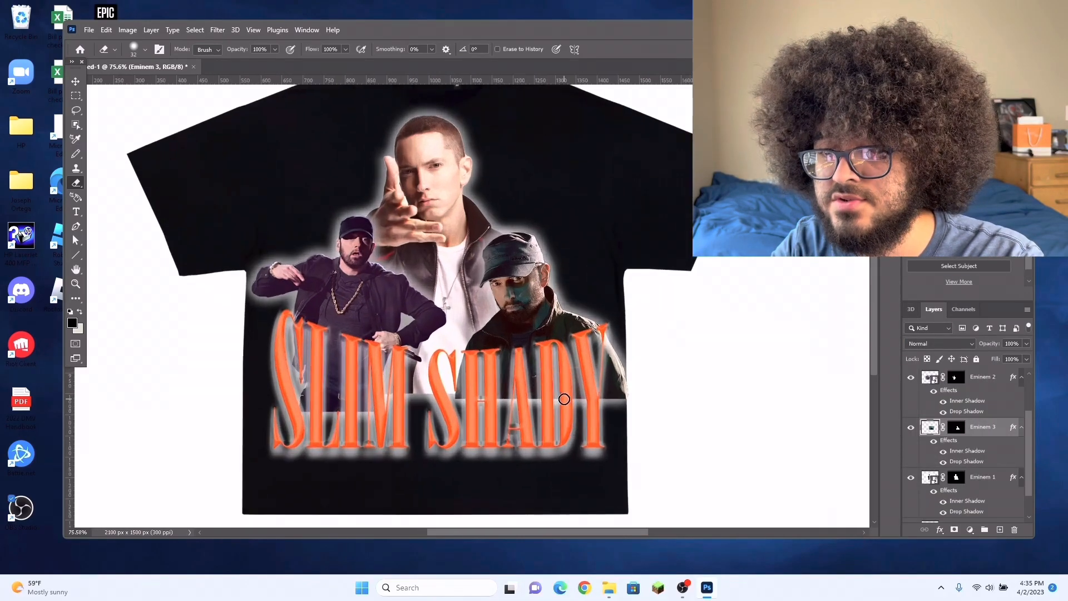
pyautogui.scroll(1, 564, 399)
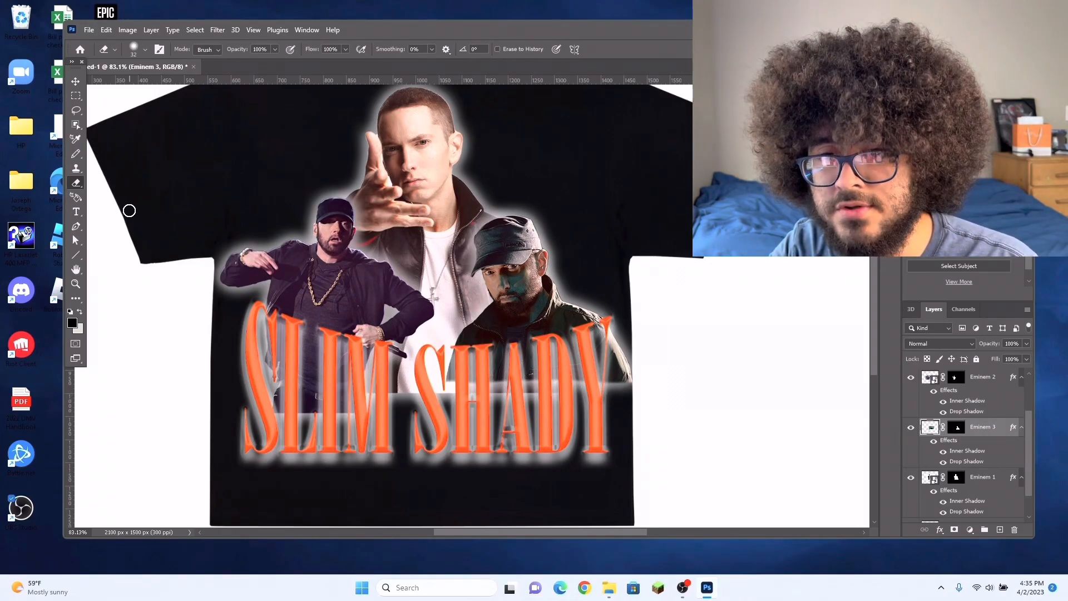
pyautogui.click(78, 300)
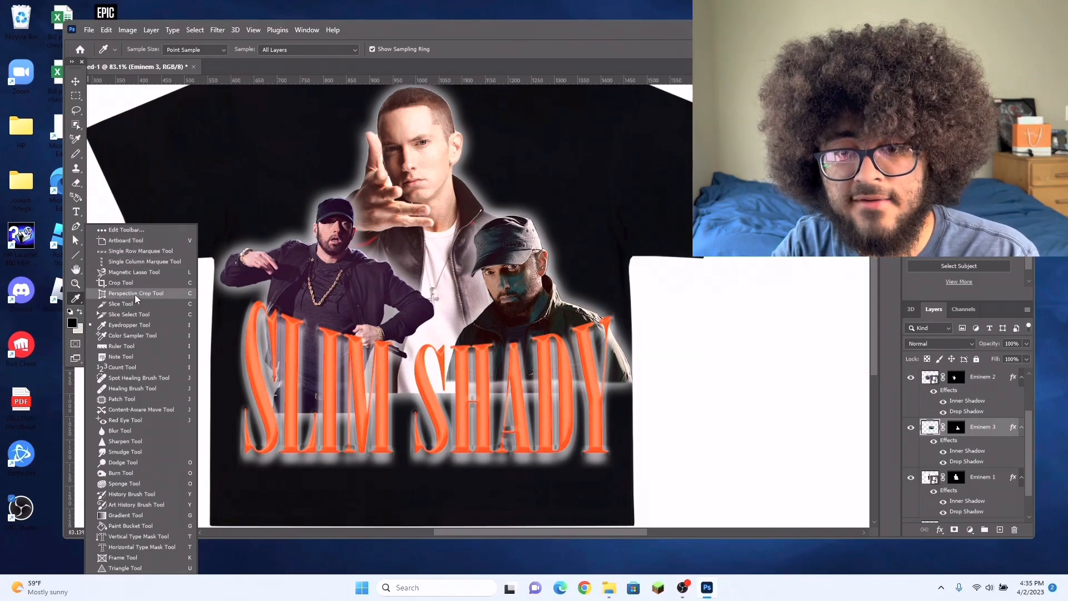
pyautogui.click(148, 451)
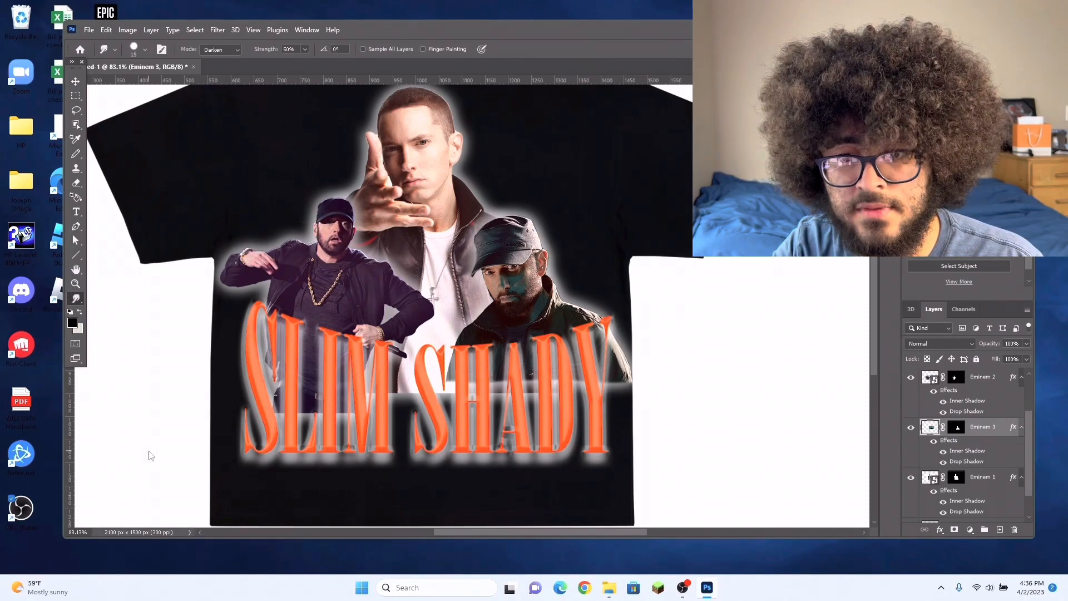
pyautogui.click(147, 49)
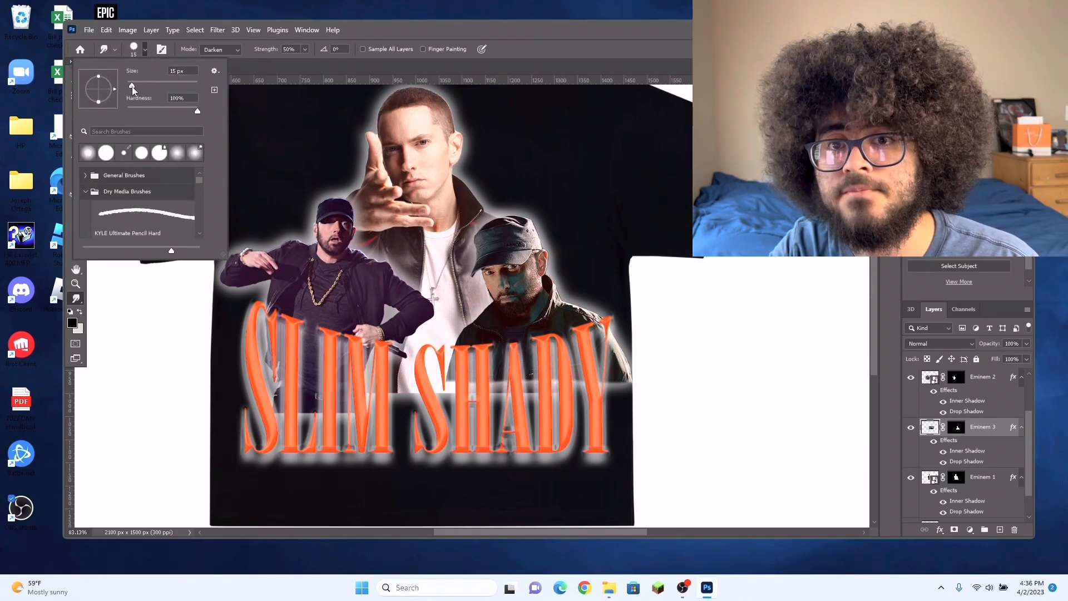
pyautogui.click(145, 50)
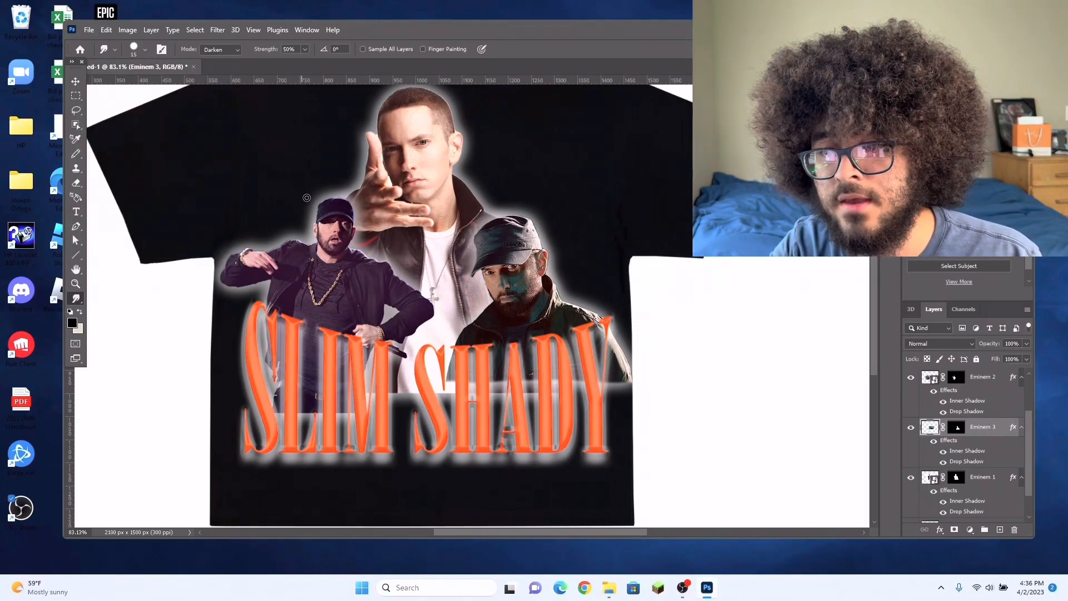
pyautogui.scroll(5, 557, 396)
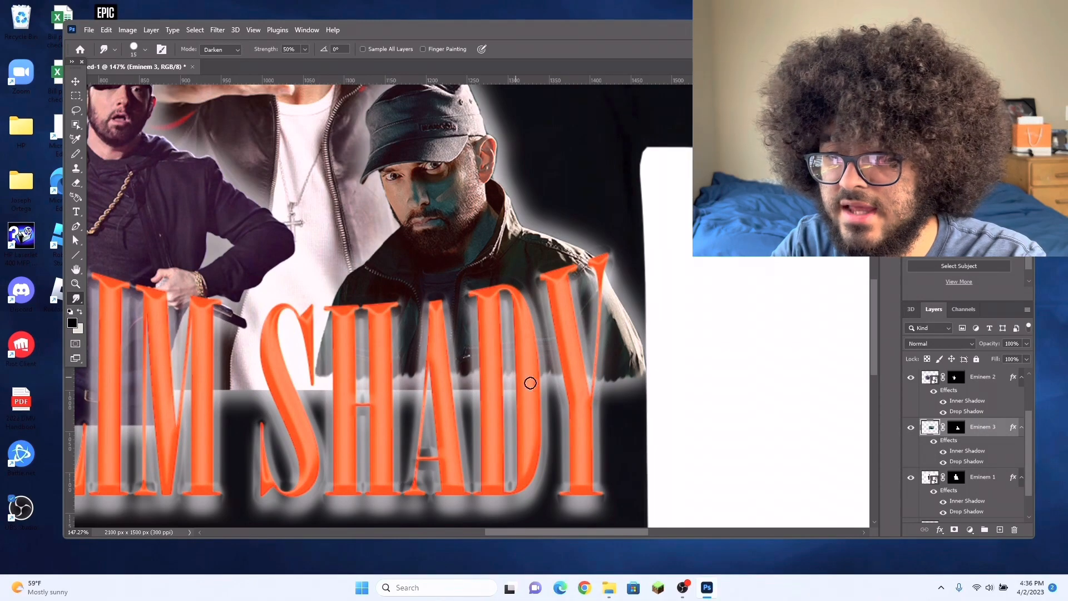
# Step: Soften the smudged lower edge of the Eminem 3 figure with the Blur tool at 50% strength in Normal mode
pyautogui.scroll(-3, 419, 334)
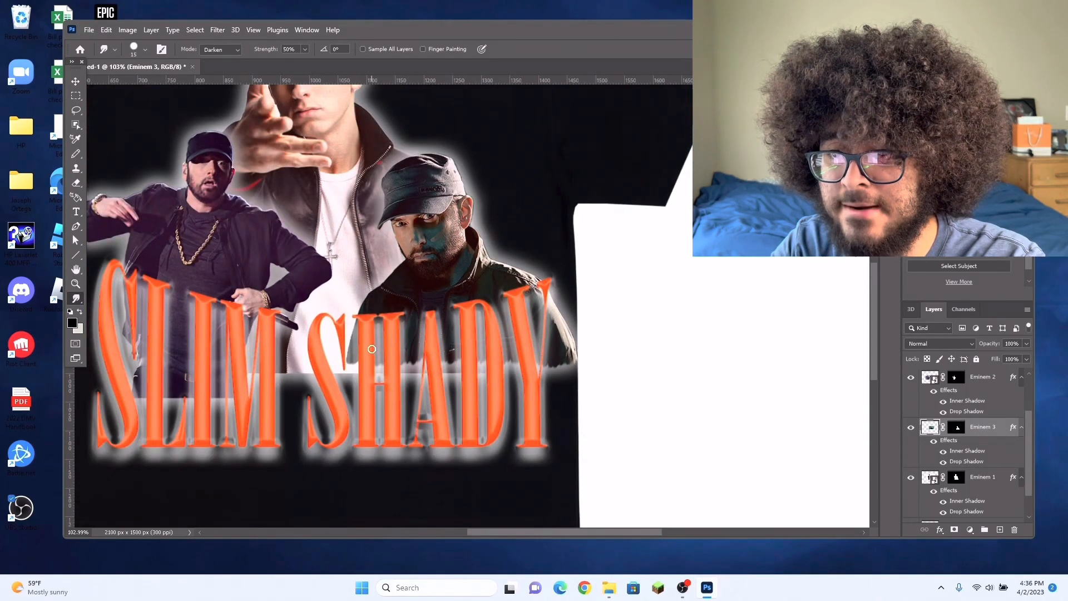
pyautogui.hscroll(-2, 646, 506)
pyautogui.scroll(1, 646, 506)
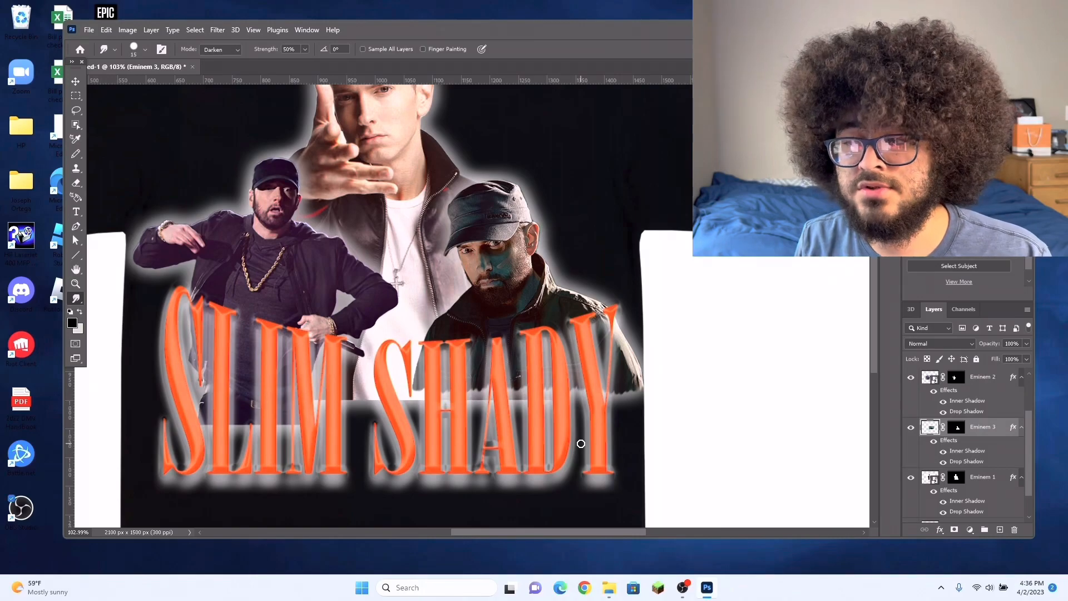
pyautogui.rightClick(78, 304)
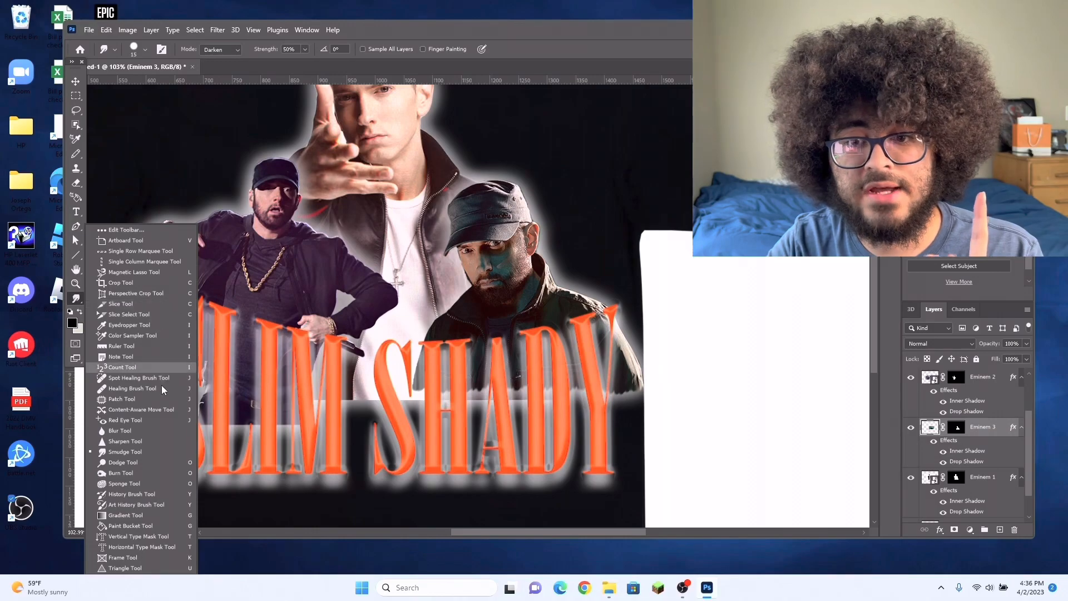
pyautogui.click(159, 432)
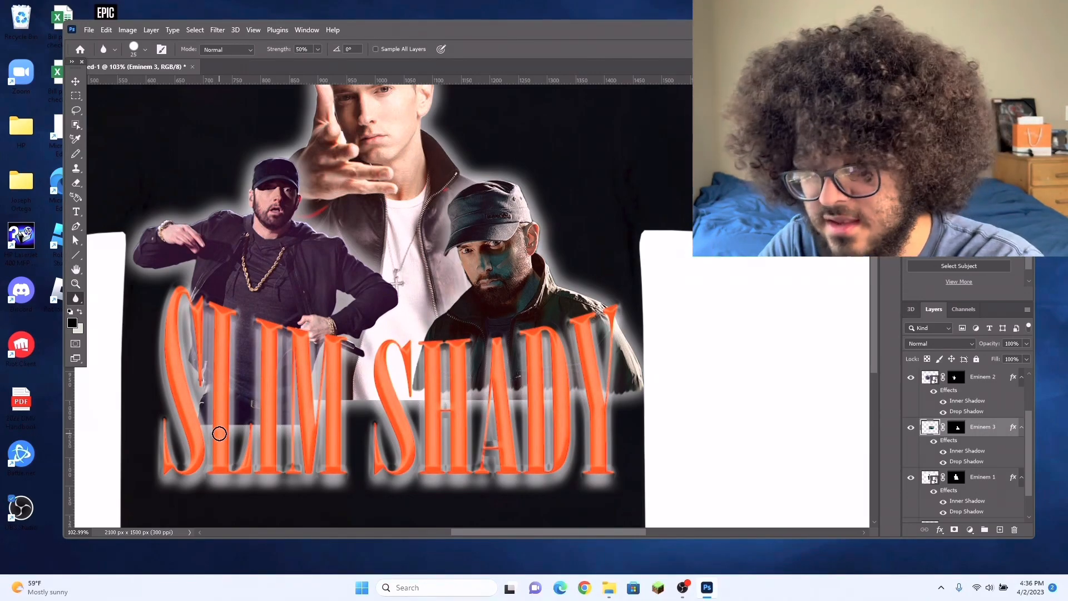
pyautogui.scroll(3, 643, 387)
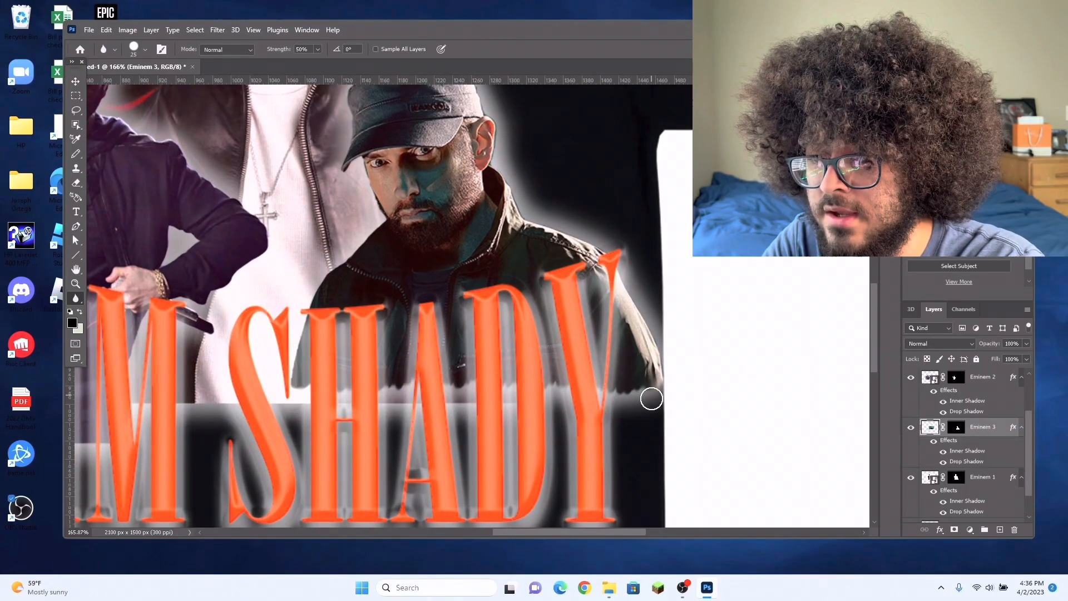
pyautogui.moveTo(639, 401)
pyautogui.mouseDown()
pyautogui.moveTo(650, 381)
pyautogui.moveTo(625, 408)
pyautogui.moveTo(618, 387)
pyautogui.moveTo(595, 403)
pyautogui.moveTo(568, 378)
pyautogui.moveTo(548, 399)
pyautogui.moveTo(529, 387)
pyautogui.moveTo(502, 403)
pyautogui.moveTo(471, 371)
pyautogui.moveTo(446, 399)
pyautogui.moveTo(418, 380)
pyautogui.moveTo(396, 399)
pyautogui.moveTo(363, 383)
pyautogui.mouseUp()
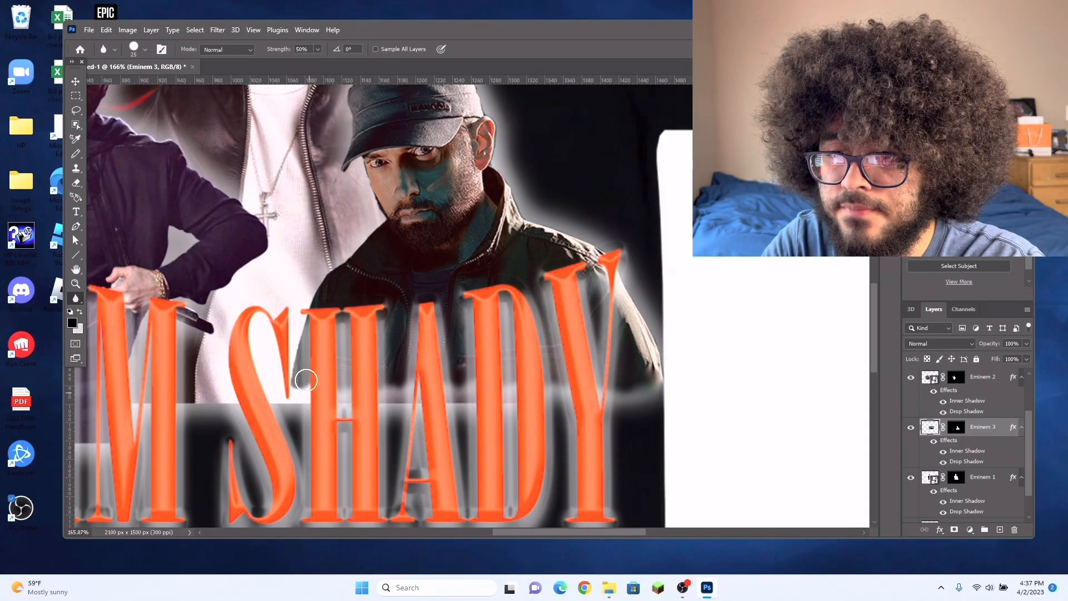
pyautogui.moveTo(301, 396)
pyautogui.mouseDown()
pyautogui.moveTo(316, 379)
pyautogui.moveTo(342, 375)
pyautogui.moveTo(390, 402)
pyautogui.moveTo(451, 373)
pyautogui.moveTo(474, 400)
pyautogui.moveTo(533, 383)
pyautogui.moveTo(587, 402)
pyautogui.moveTo(627, 387)
pyautogui.moveTo(651, 396)
pyautogui.mouseUp()
pyautogui.hotkey('ctrl', '0')
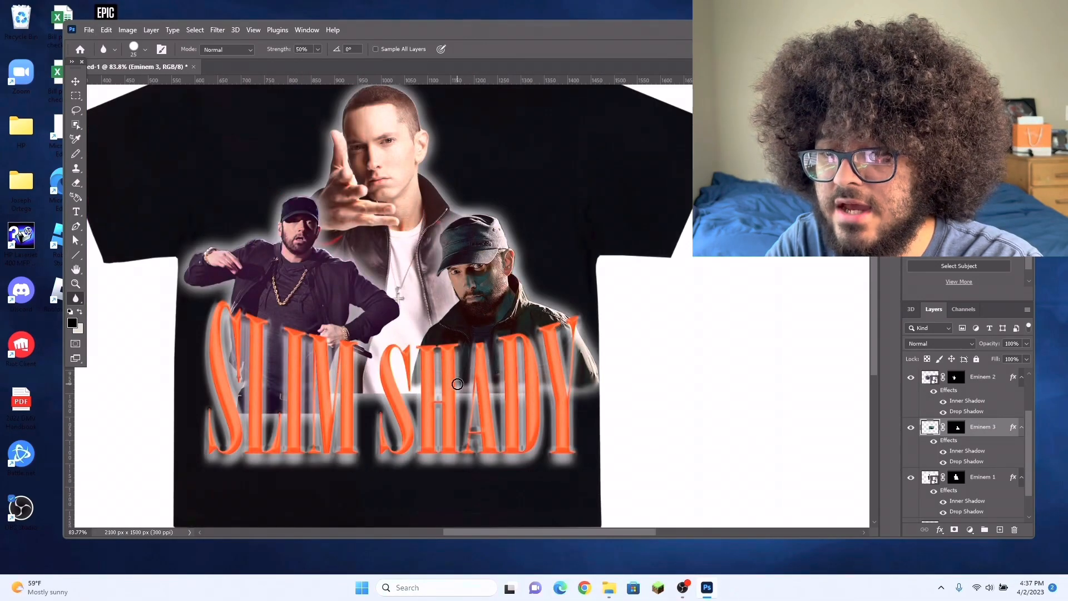
pyautogui.scroll(3, 462, 394)
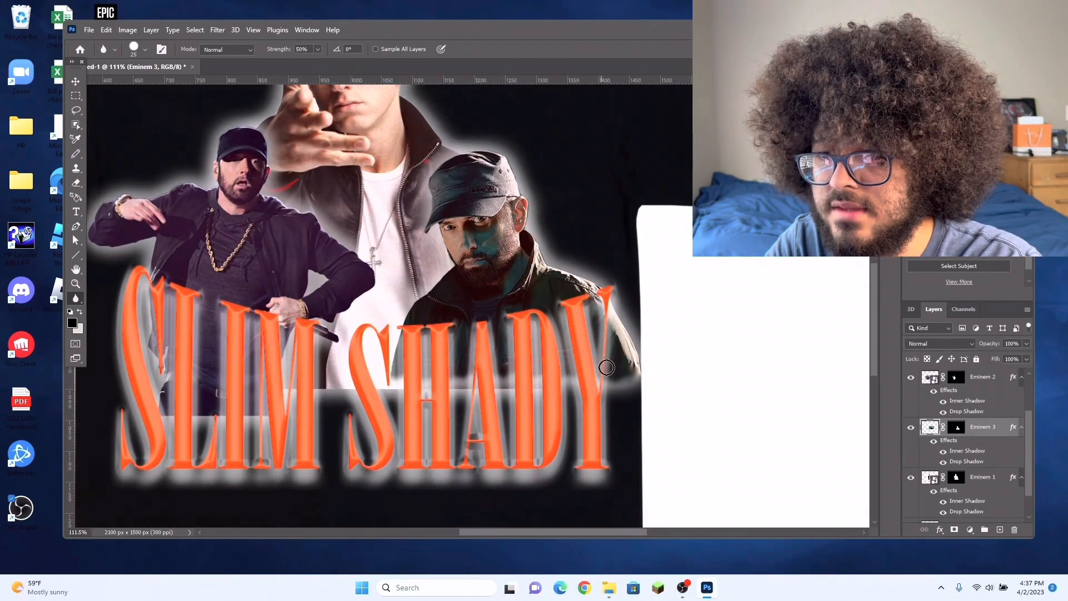
# Step: Examine the softened edges of the Eminem 3 figure and how the three figures blend behind the SLIM SHADY title
pyautogui.scroll(5, 603, 365)
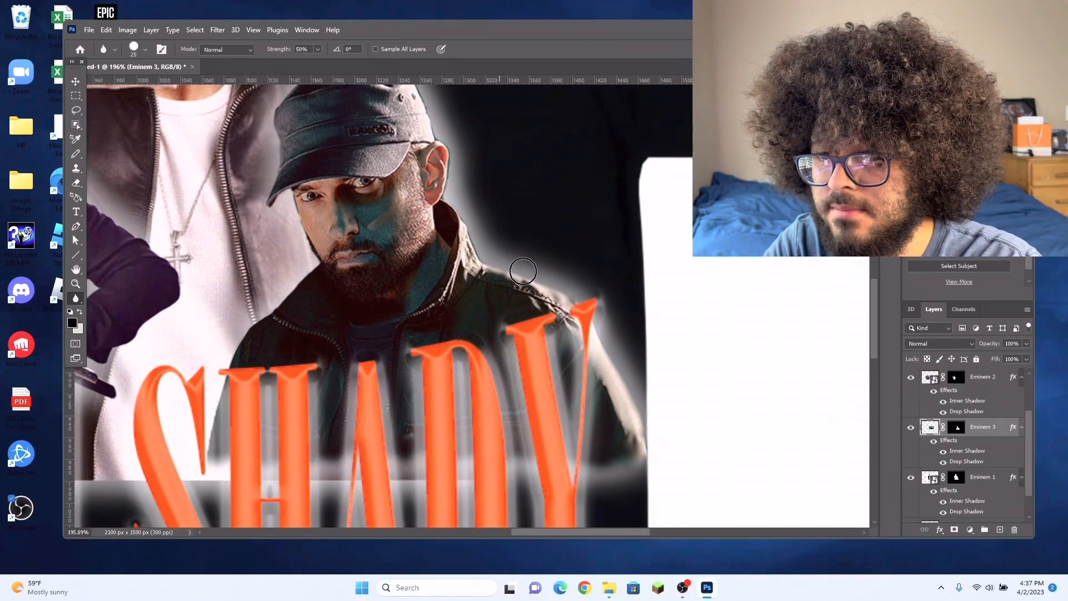
pyautogui.scroll(2, 504, 237)
pyautogui.scroll(2, 456, 228)
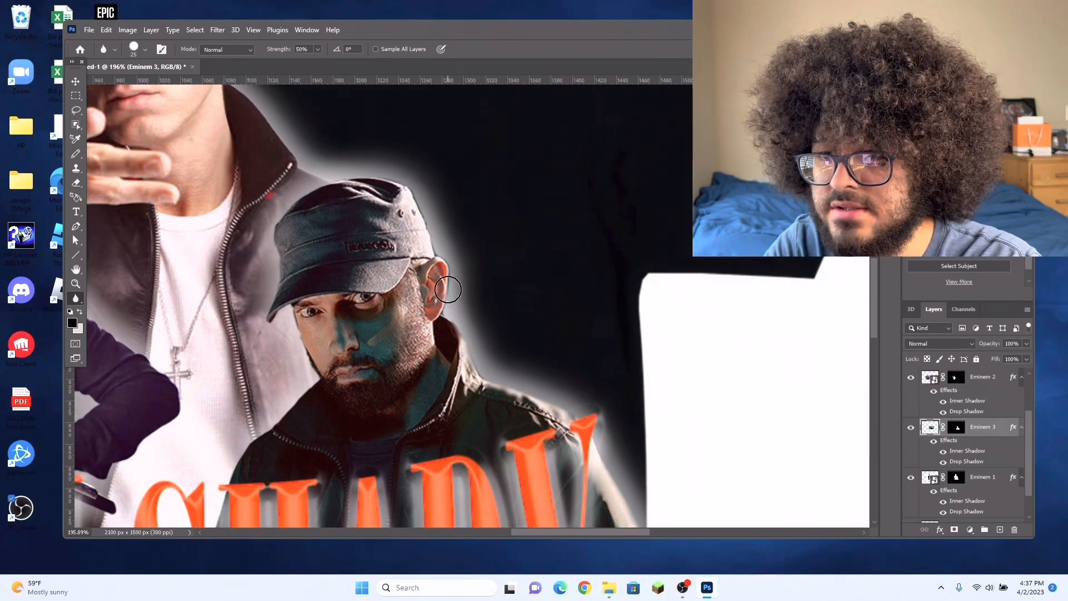
pyautogui.scroll(1, 356, 239)
pyautogui.scroll(-2, 294, 340)
pyautogui.scroll(-4, 300, 317)
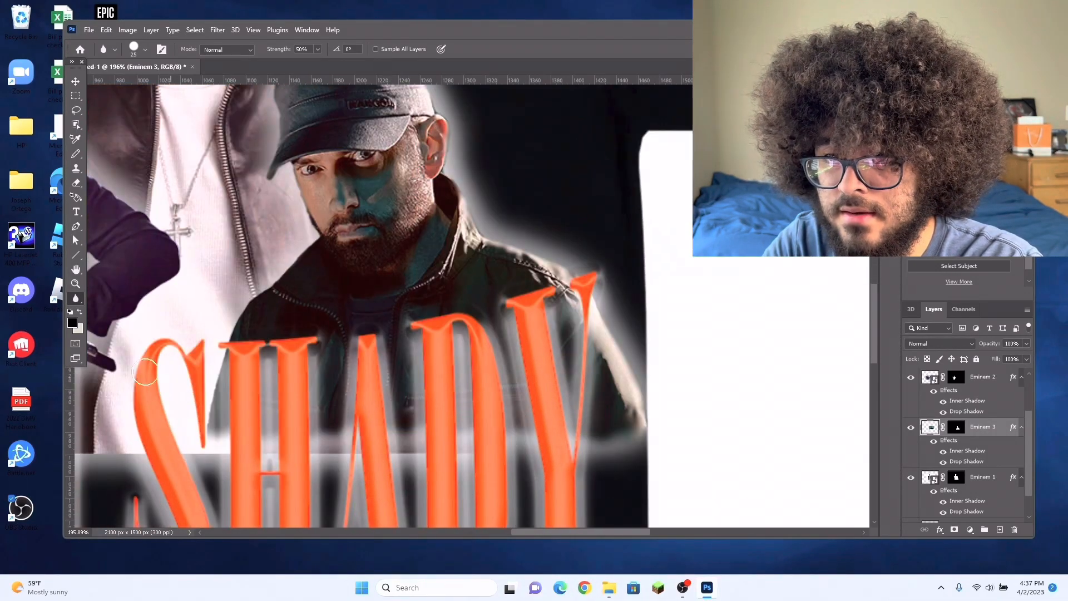
pyautogui.scroll(-1, 267, 278)
pyautogui.scroll(-4, 314, 343)
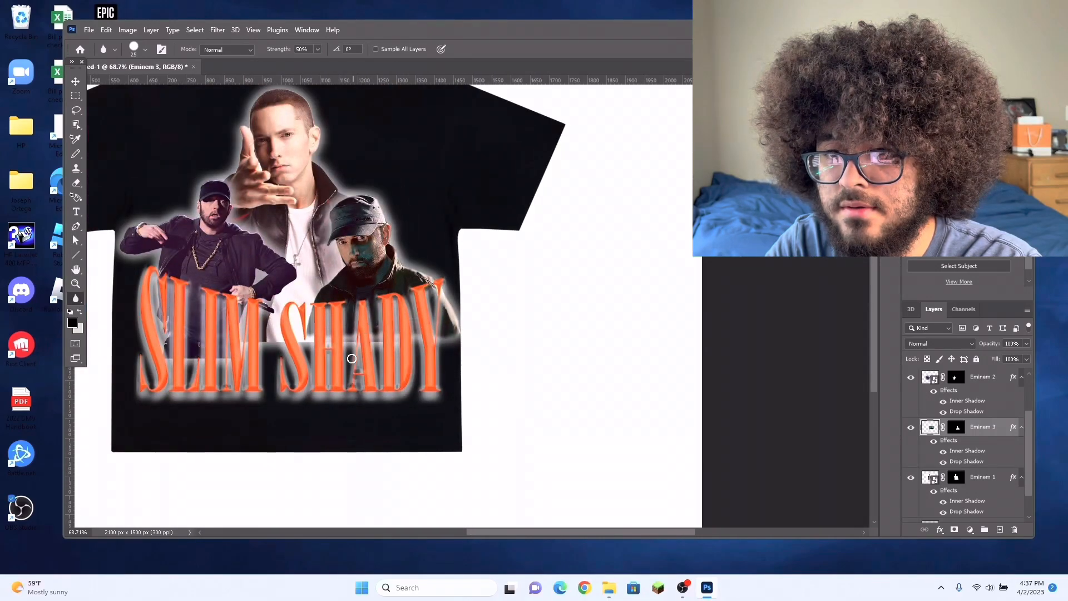
pyautogui.scroll(2, 518, 388)
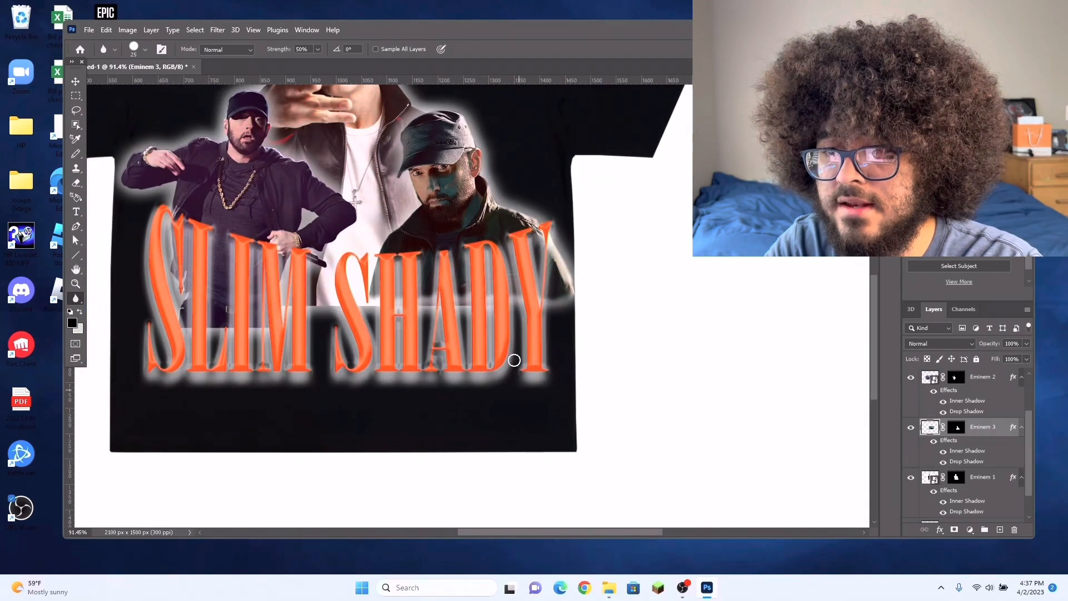
pyautogui.click(81, 82)
pyautogui.moveTo(461, 220); pyautogui.dragTo(447, 236)
pyautogui.scroll(-3, 608, 303)
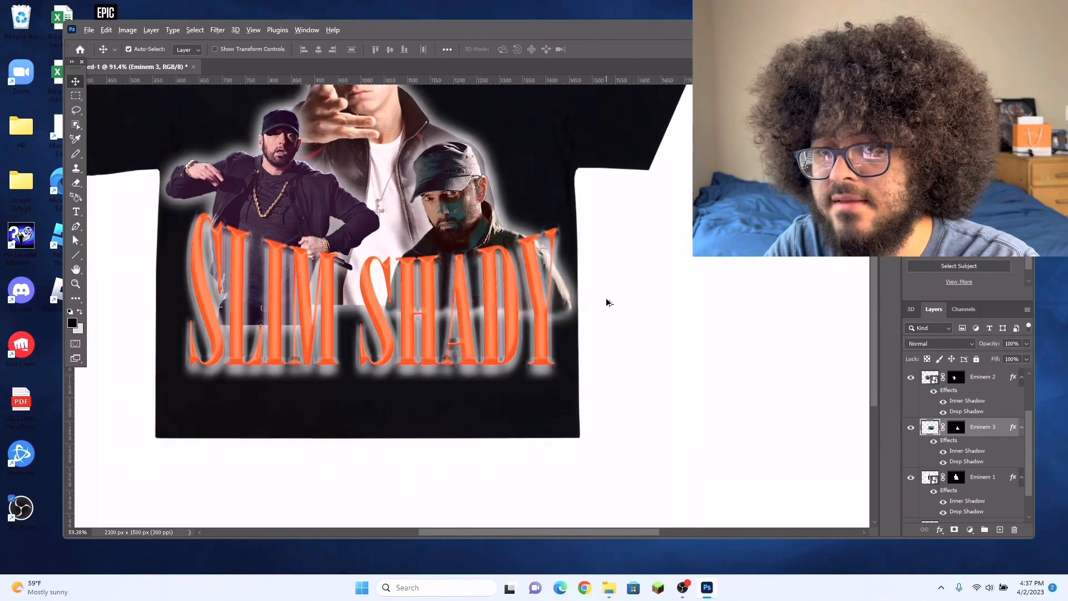
pyautogui.scroll(3, 481, 335)
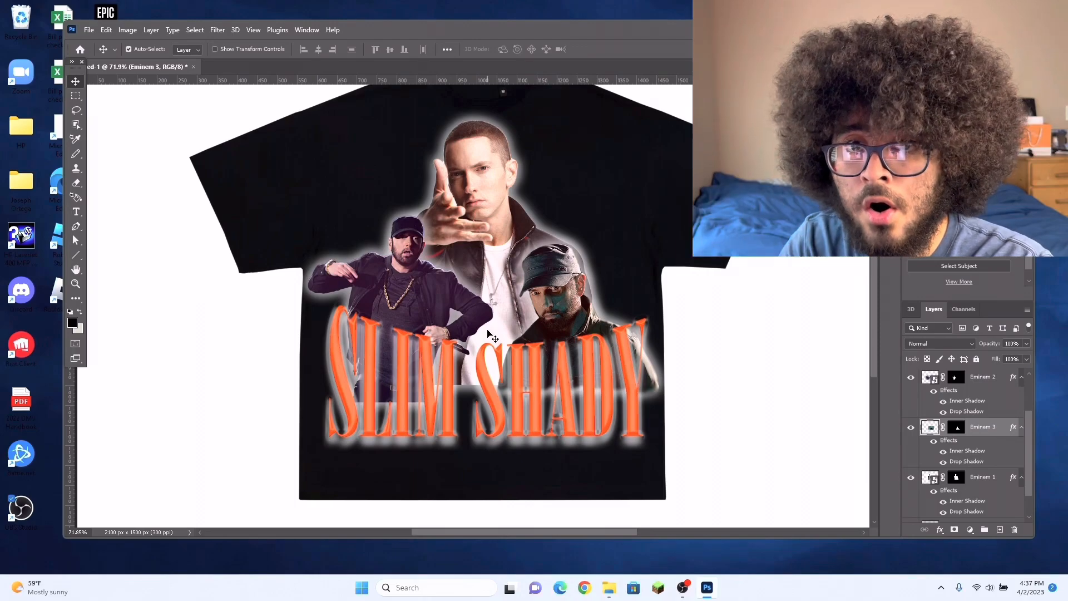
# Step: Rasterize the Eminem 2 smart object layer so its pixels can be retouched directly
pyautogui.click(416, 302)
pyautogui.scroll(2, 437, 316)
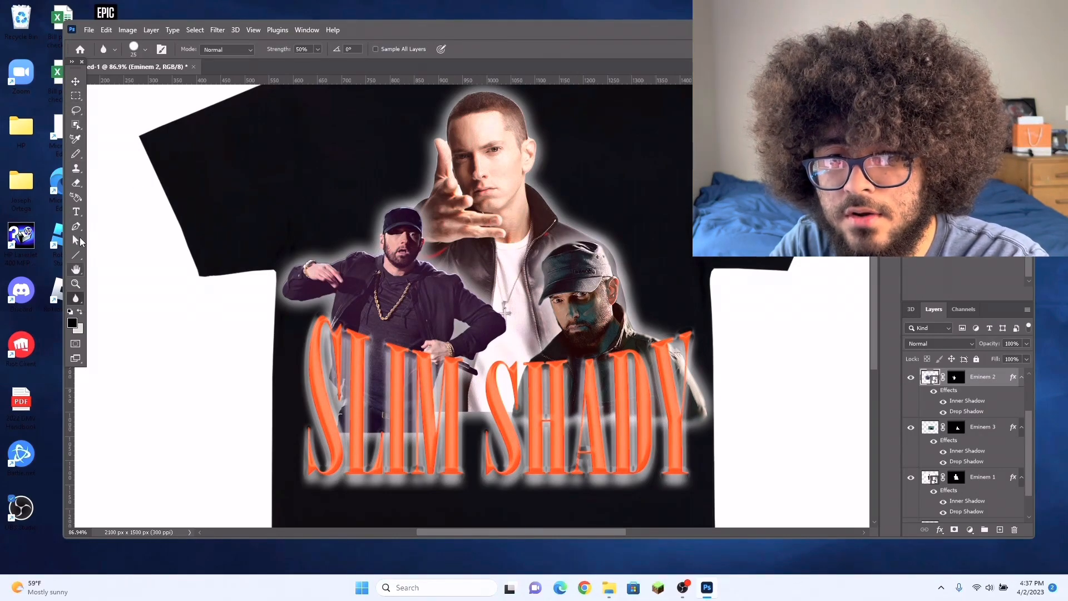
pyautogui.click(77, 182)
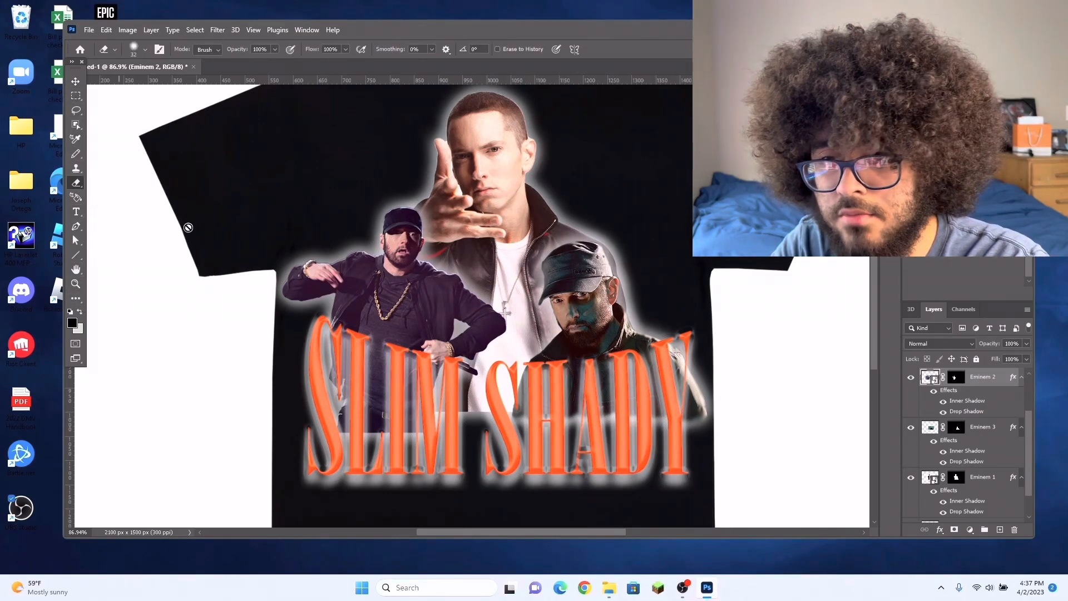
pyautogui.rightClick(980, 381)
pyautogui.click(917, 299)
# Step: Smudge the hard lower edge of the Eminem 2 figure behind SLIM with a 15 px brush, Darken mode, 50% strength
pyautogui.scroll(6, 364, 406)
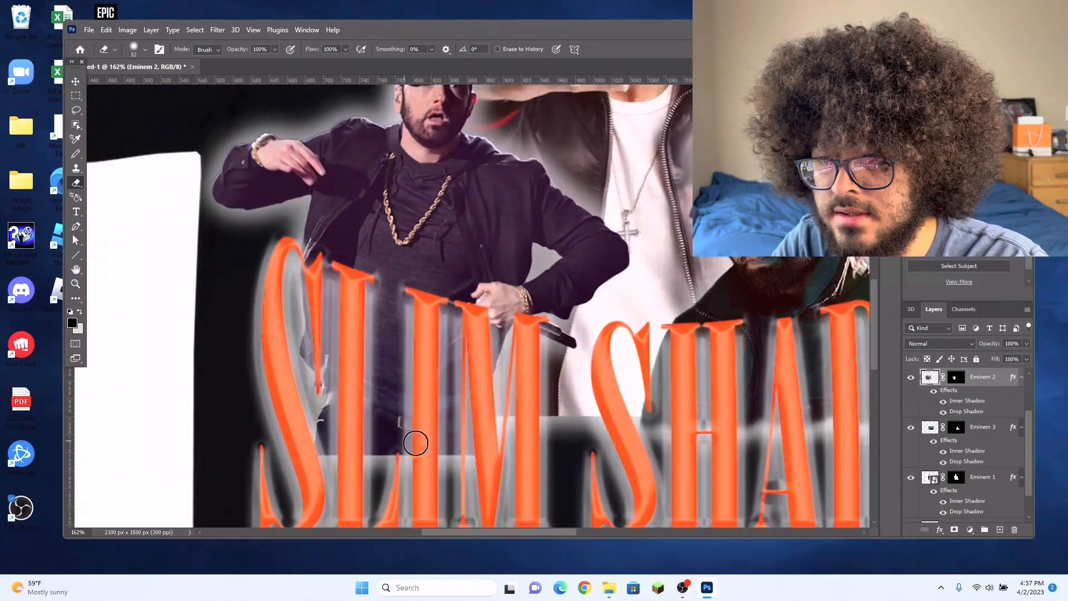
pyautogui.scroll(2, 406, 442)
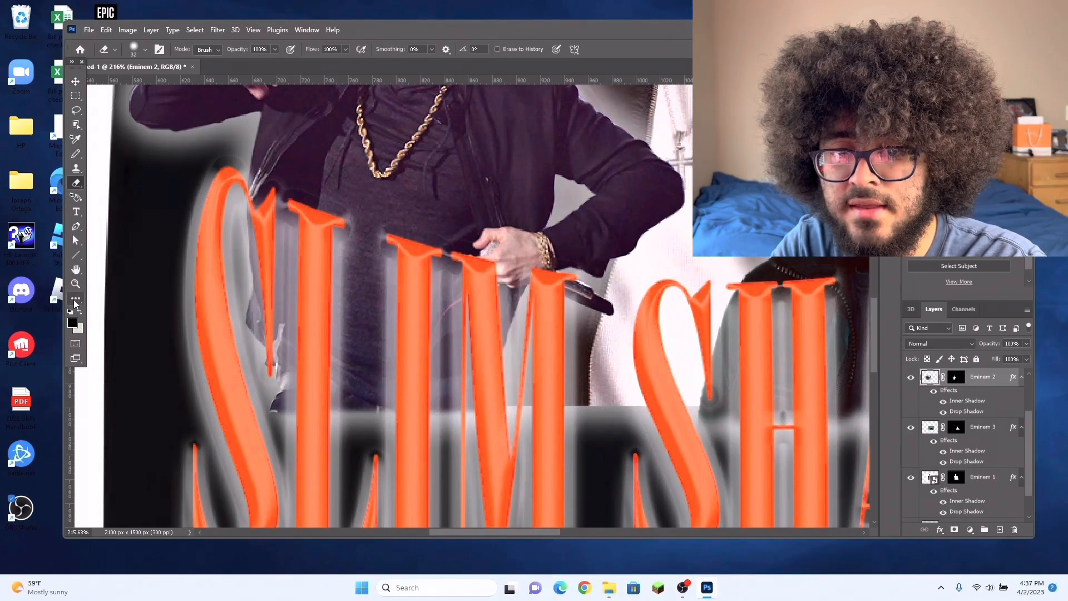
pyautogui.click(73, 300)
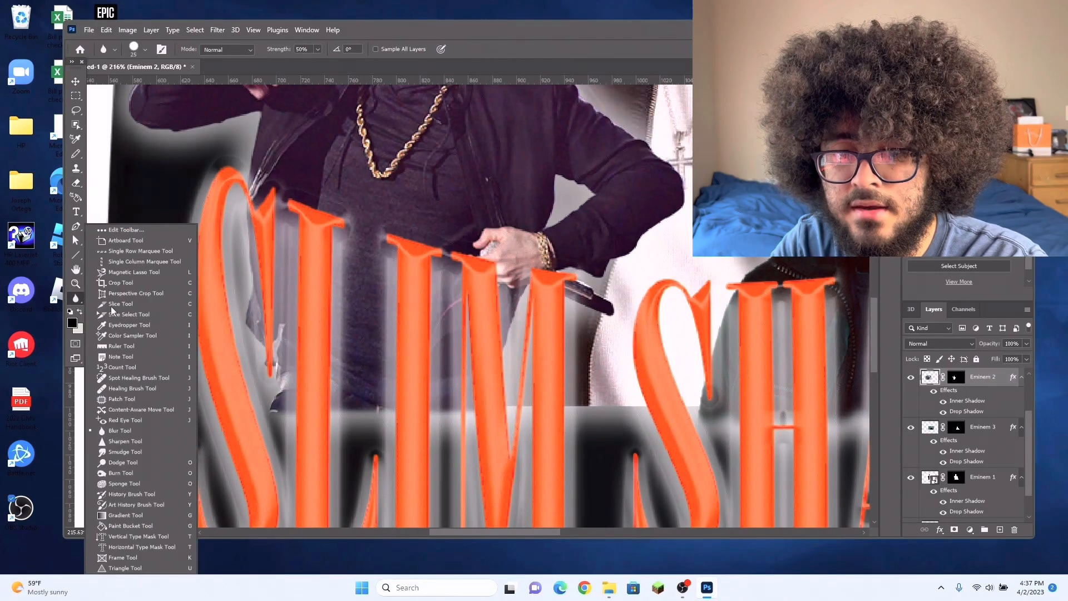
pyautogui.click(138, 453)
pyautogui.moveTo(289, 414)
pyautogui.mouseDown()
pyautogui.moveTo(365, 406)
pyautogui.moveTo(398, 419)
pyautogui.moveTo(448, 406)
pyautogui.moveTo(479, 423)
pyautogui.moveTo(518, 403)
pyautogui.moveTo(484, 410)
pyautogui.moveTo(456, 438)
pyautogui.moveTo(447, 413)
pyautogui.moveTo(368, 425)
pyautogui.mouseUp()
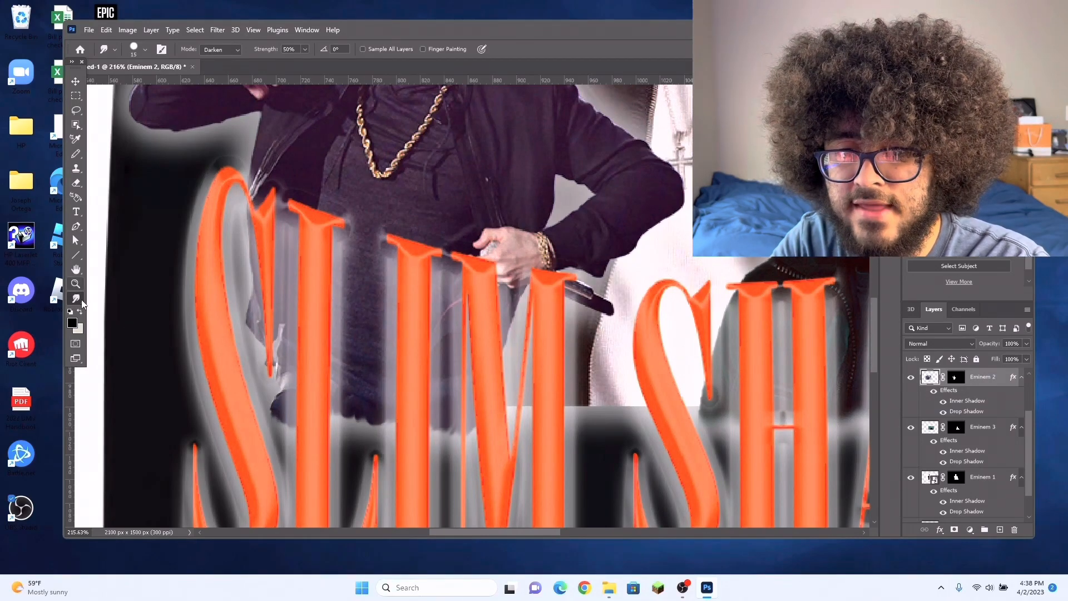
# Step: Soften the smudged lower edge of the Eminem 2 figure with the Blur tool in Normal mode at 50% strength
pyautogui.rightClick(82, 299)
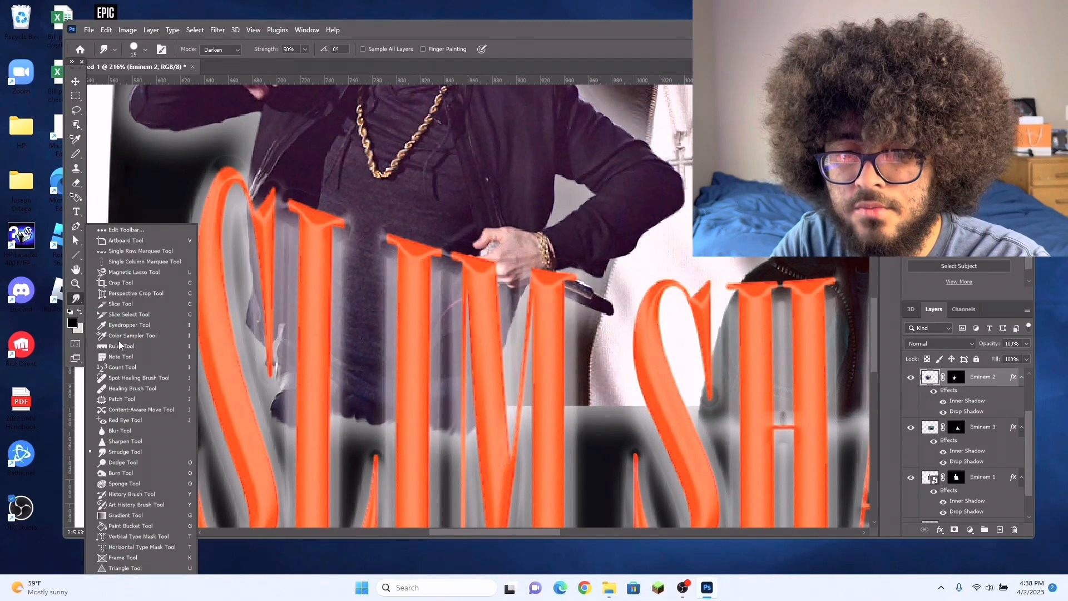
pyautogui.click(122, 431)
pyautogui.moveTo(286, 419)
pyautogui.mouseDown()
pyautogui.moveTo(302, 438)
pyautogui.moveTo(340, 406)
pyautogui.moveTo(354, 436)
pyautogui.moveTo(381, 416)
pyautogui.moveTo(385, 436)
pyautogui.moveTo(440, 427)
pyautogui.mouseUp()
pyautogui.scroll(-7, 486, 431)
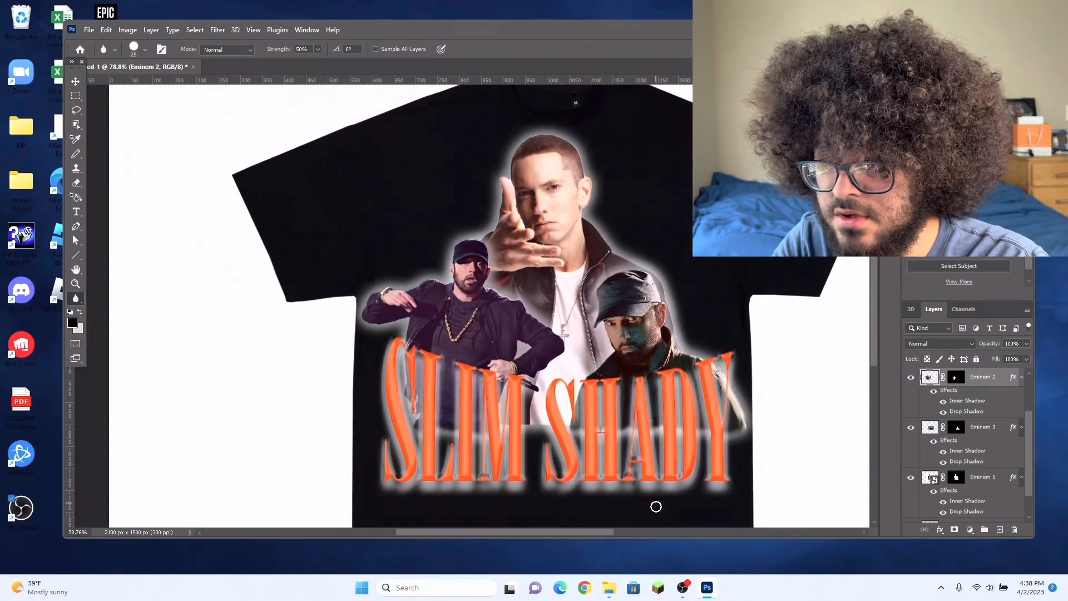
pyautogui.moveTo(600, 533); pyautogui.dragTo(633, 528)
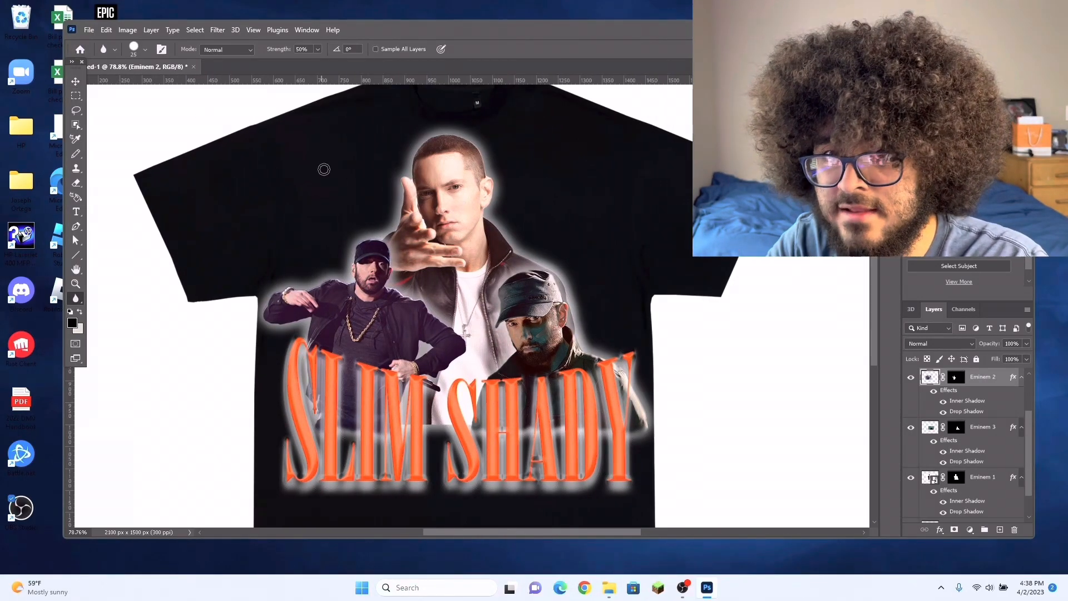
# Step: Rasterize the Eminem 1 smart object layer so its lower edge can be retouched
pyautogui.click(81, 84)
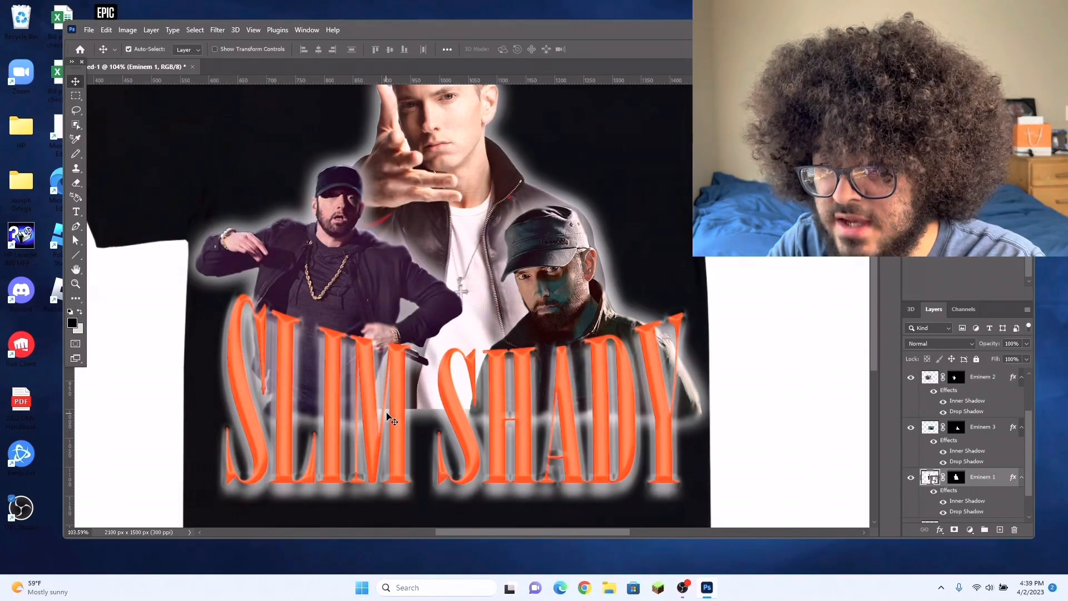
pyautogui.scroll(3, 388, 417)
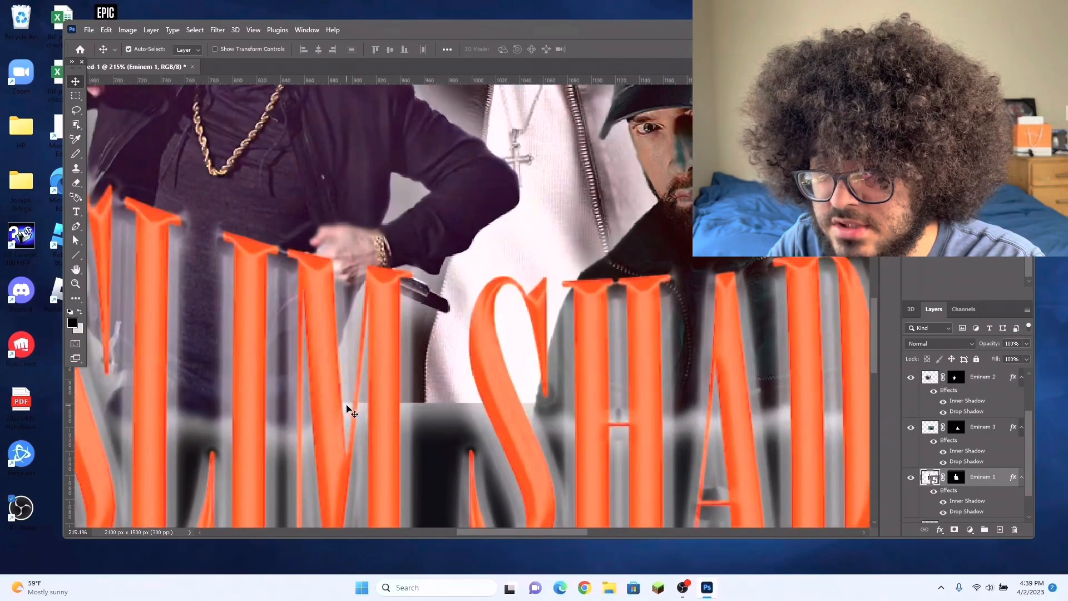
pyautogui.scroll(-2, 488, 395)
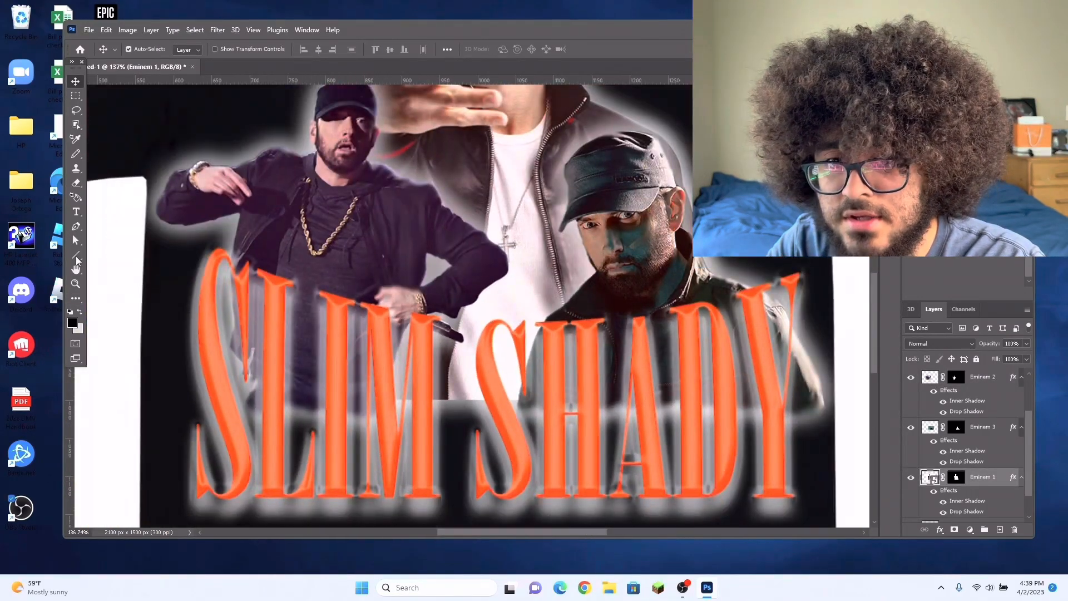
pyautogui.click(76, 183)
pyautogui.rightClick(985, 482)
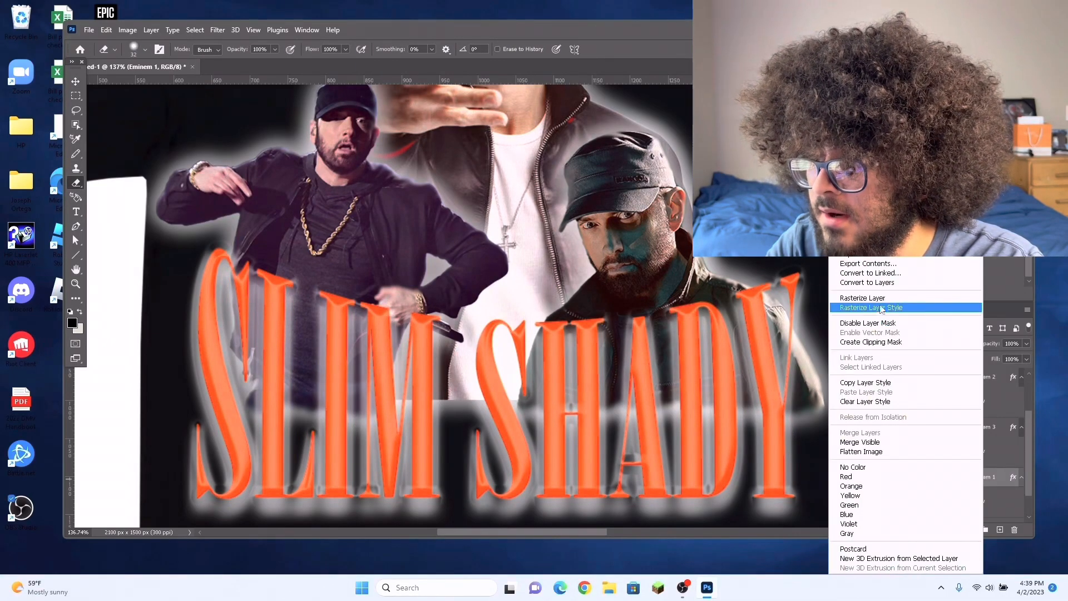
pyautogui.click(308, 481)
# Step: Erase along the lower edge of the Eminem 1 figure and smudge it with a 15 px brush, Darken mode, 50% strength
pyautogui.scroll(3, 312, 462)
pyautogui.moveTo(388, 382)
pyautogui.mouseDown()
pyautogui.moveTo(746, 377)
pyautogui.moveTo(362, 388)
pyautogui.moveTo(688, 383)
pyautogui.moveTo(462, 393)
pyautogui.moveTo(380, 381)
pyautogui.moveTo(589, 390)
pyautogui.mouseUp()
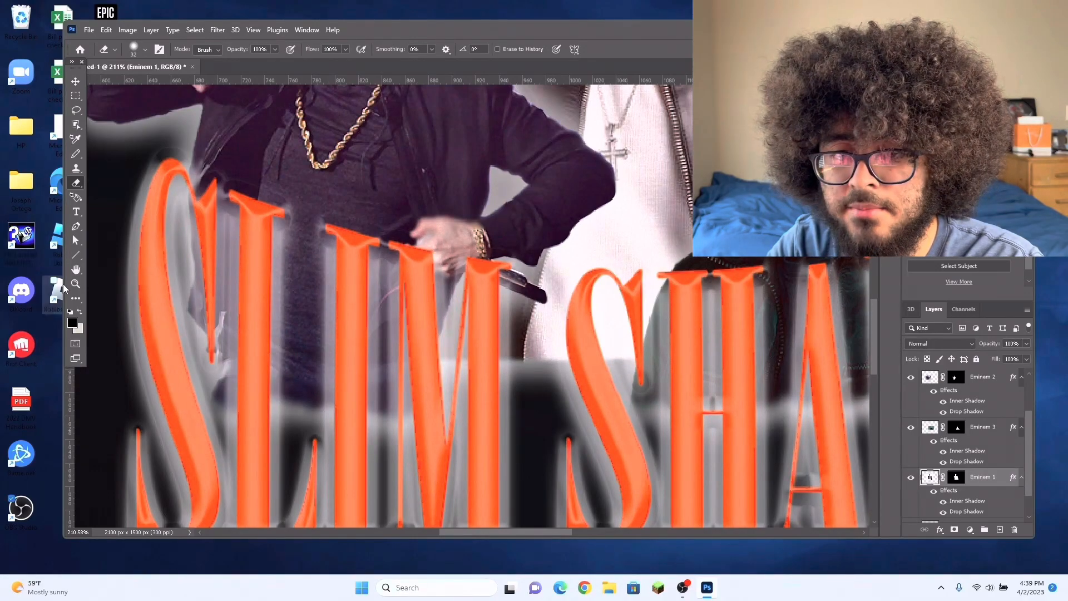
pyautogui.click(76, 299)
pyautogui.click(78, 298)
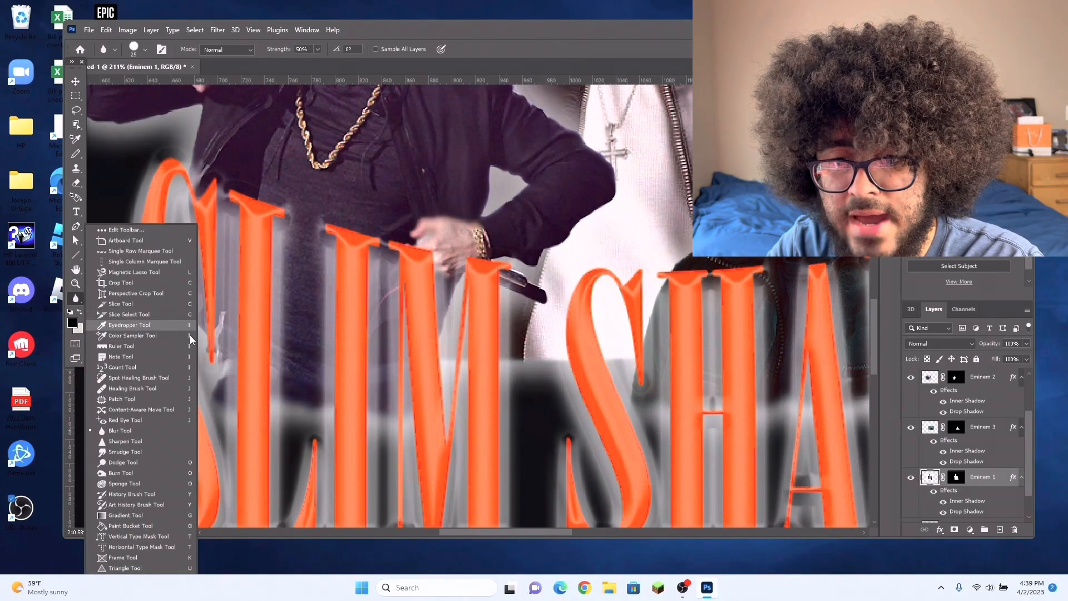
pyautogui.click(157, 453)
pyautogui.scroll(3, 376, 354)
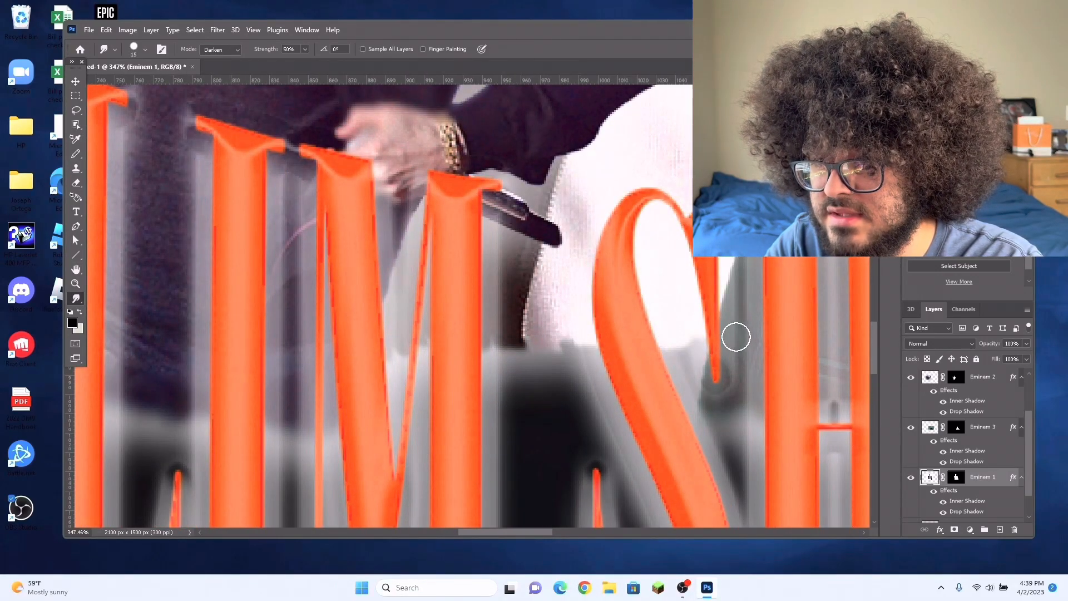
pyautogui.scroll(-3, 489, 333)
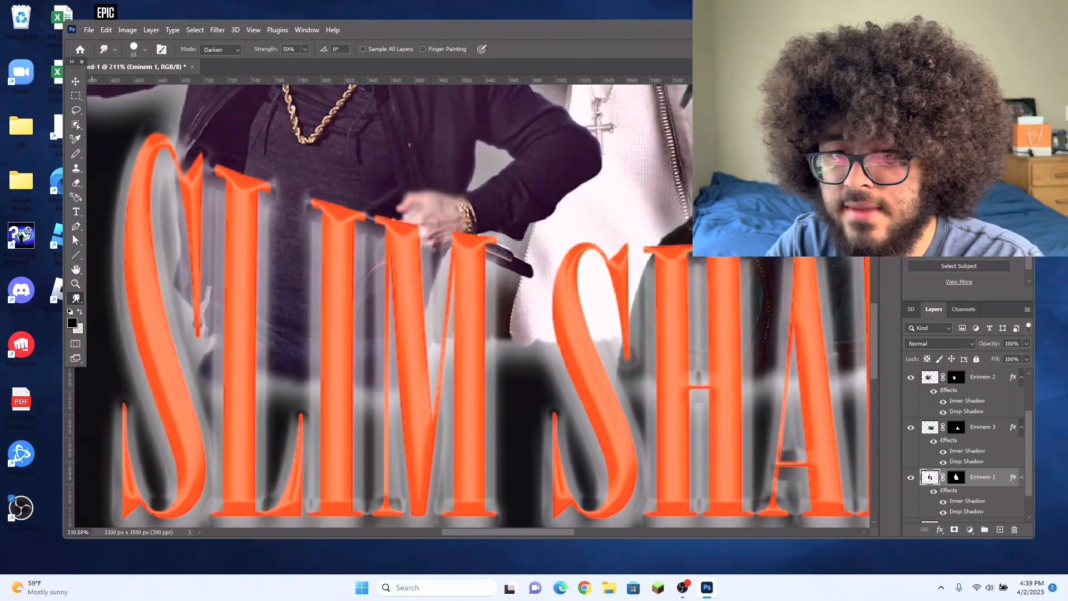
# Step: Blur the smudged lower edge of the Eminem 1 figure between SLIM and SHADY in Normal mode at 50% strength
pyautogui.rightClick(68, 300)
pyautogui.click(136, 425)
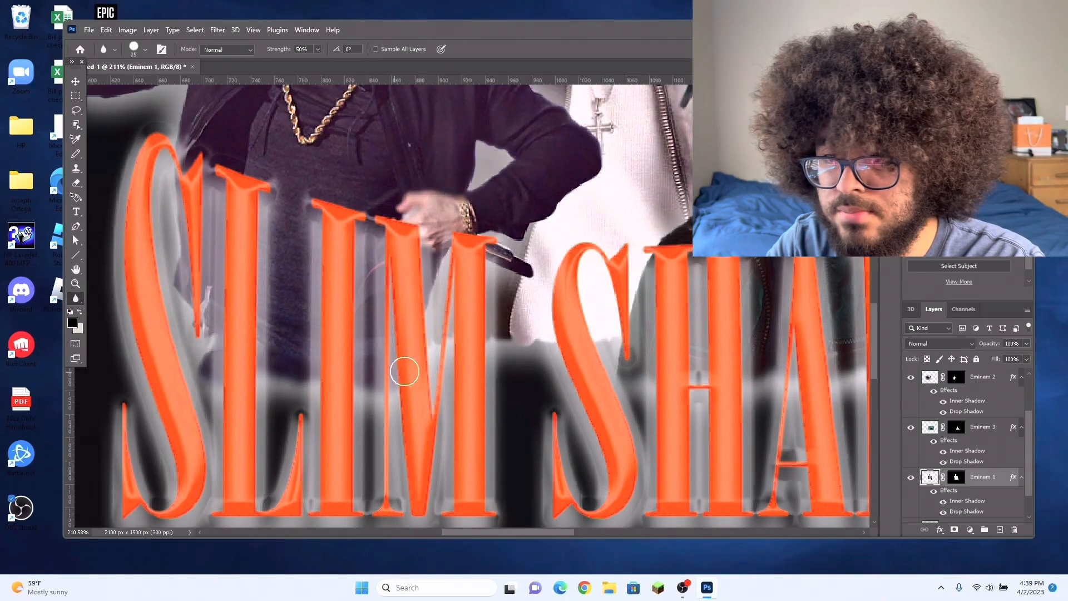
pyautogui.scroll(3, 417, 360)
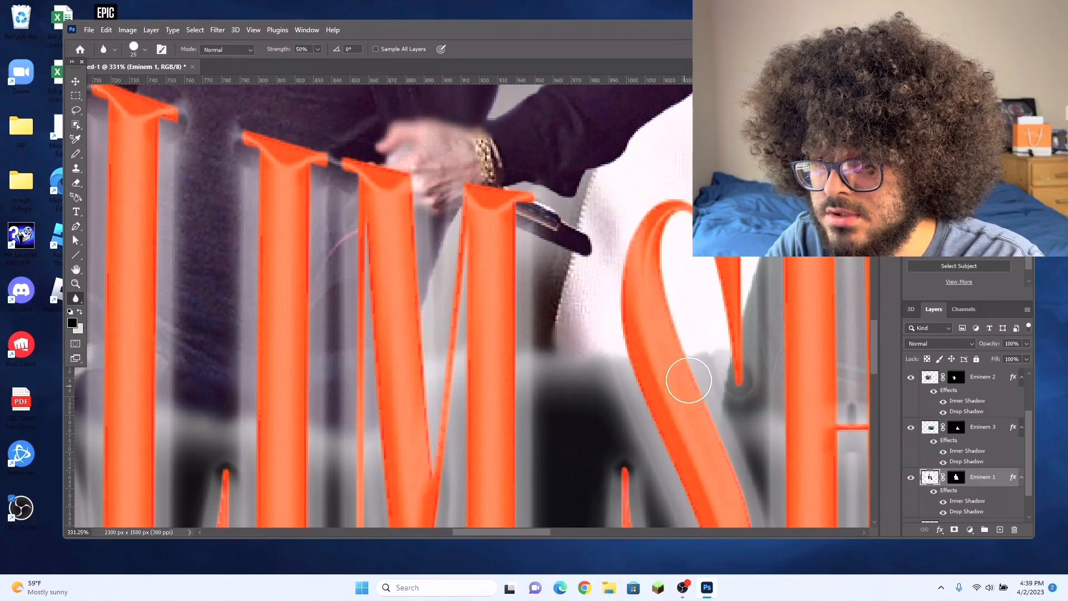
pyautogui.moveTo(539, 533); pyautogui.dragTo(624, 536)
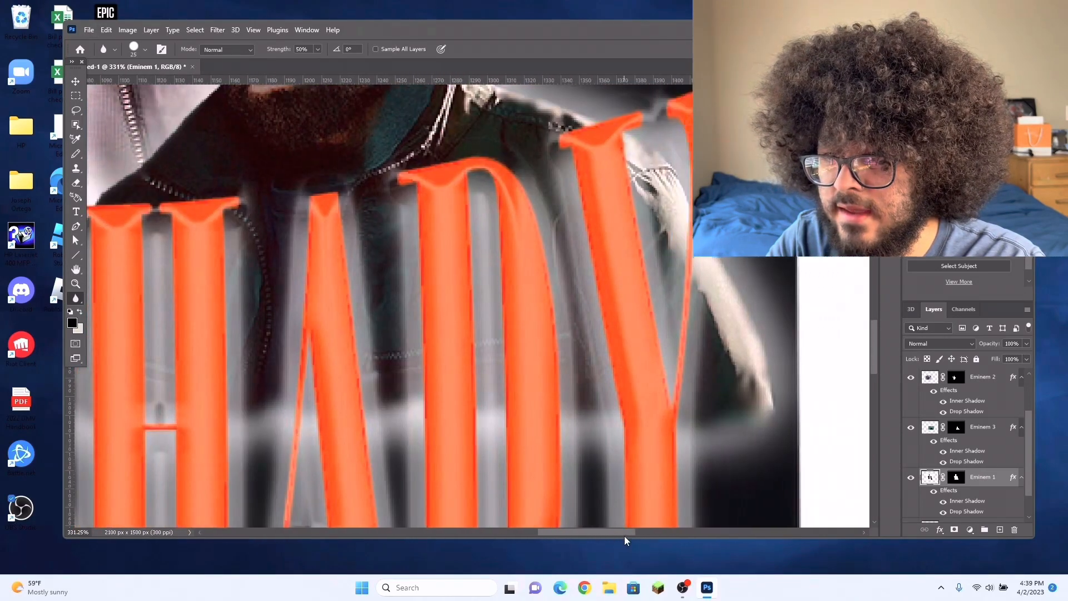
pyautogui.scroll(-3, 671, 428)
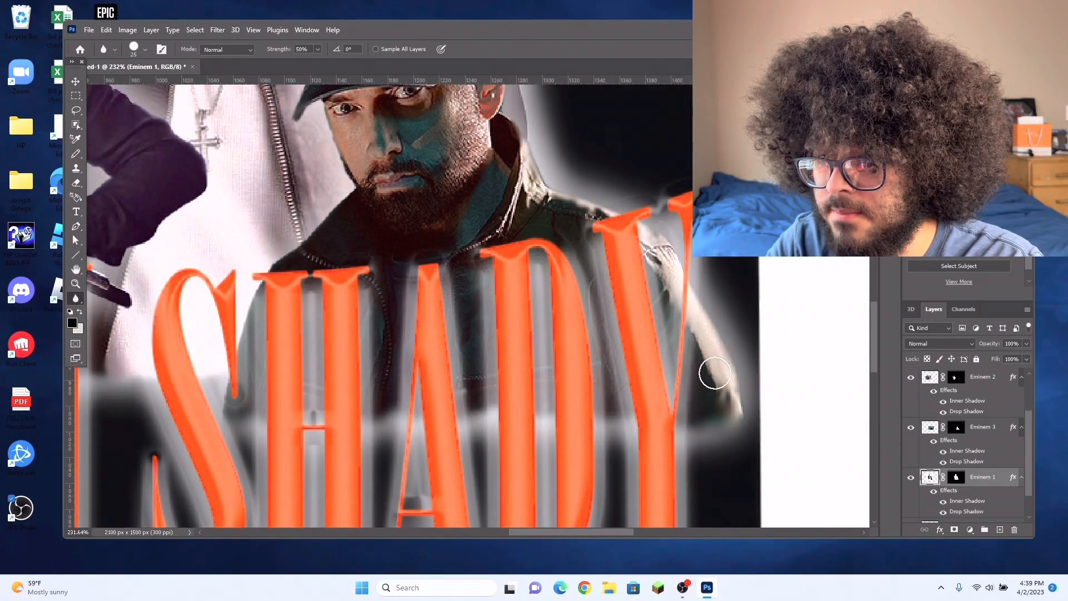
# Step: Erase the part of the Eminem 3 figure's sleeve that sticks out beyond the Y of SHADY with a 32 px eraser at 100% opacity
pyautogui.click(77, 183)
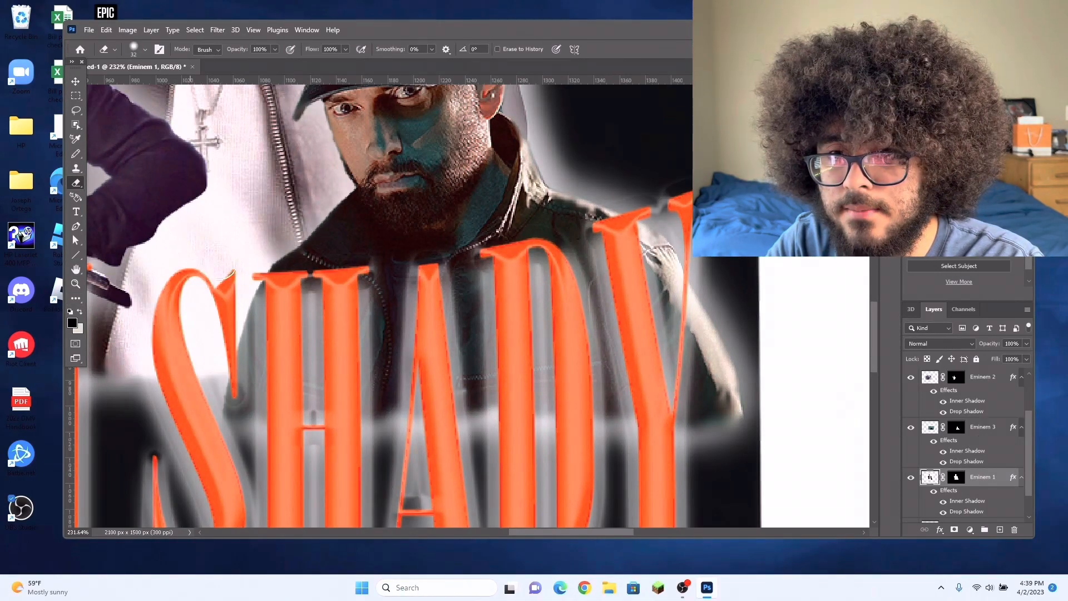
pyautogui.click(75, 81)
pyautogui.click(420, 160)
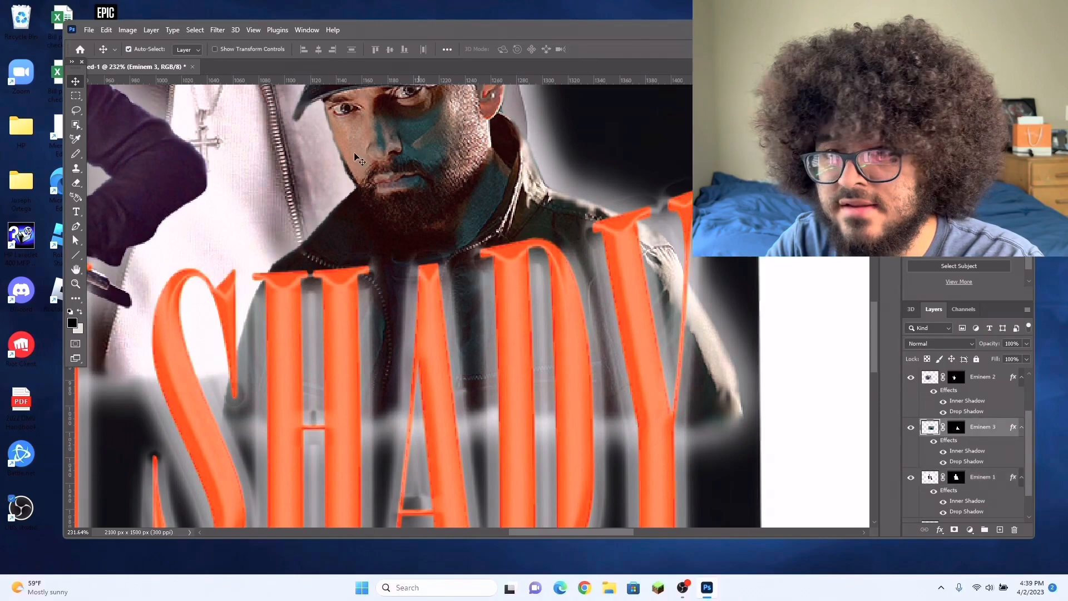
pyautogui.click(77, 184)
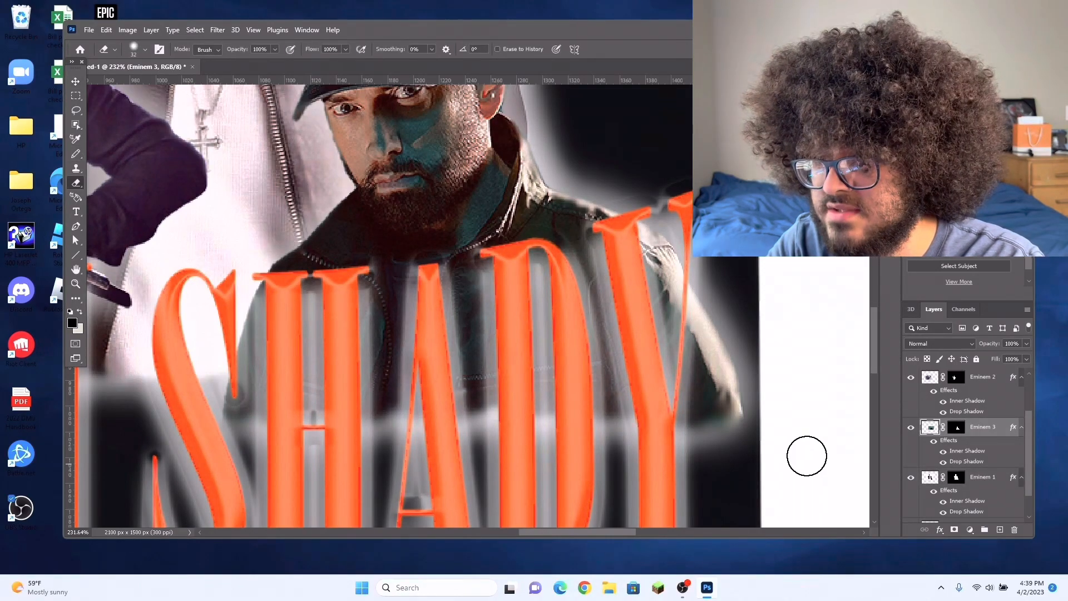
pyautogui.scroll(3, 807, 451)
pyautogui.moveTo(643, 212)
pyautogui.mouseDown()
pyautogui.moveTo(620, 410)
pyautogui.moveTo(711, 239)
pyautogui.moveTo(675, 279)
pyautogui.moveTo(650, 194)
pyautogui.mouseUp()
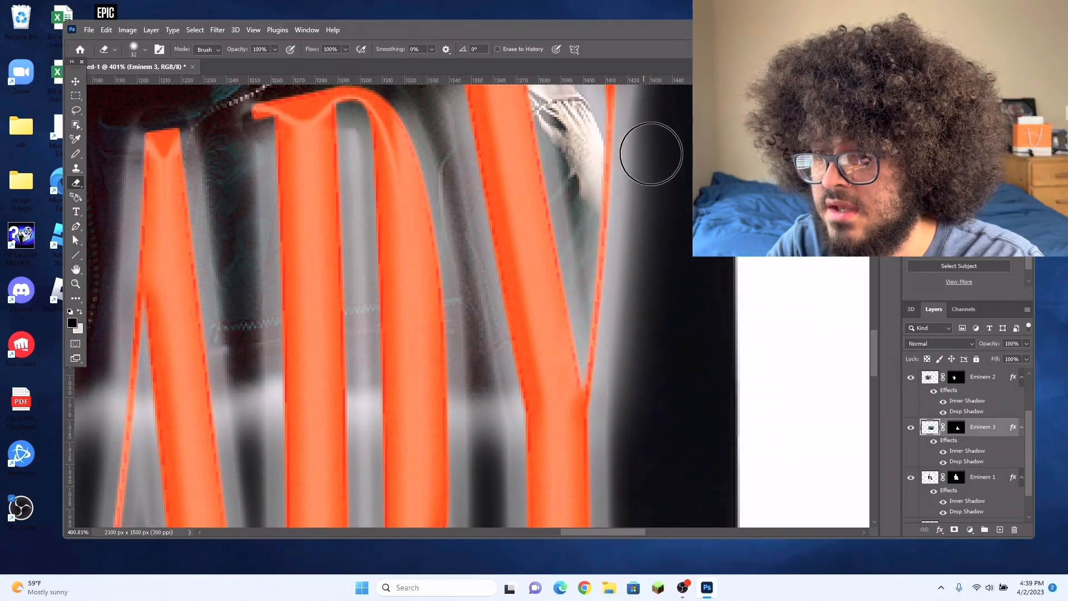
pyautogui.scroll(-8, 561, 245)
pyautogui.moveTo(617, 530); pyautogui.dragTo(597, 530)
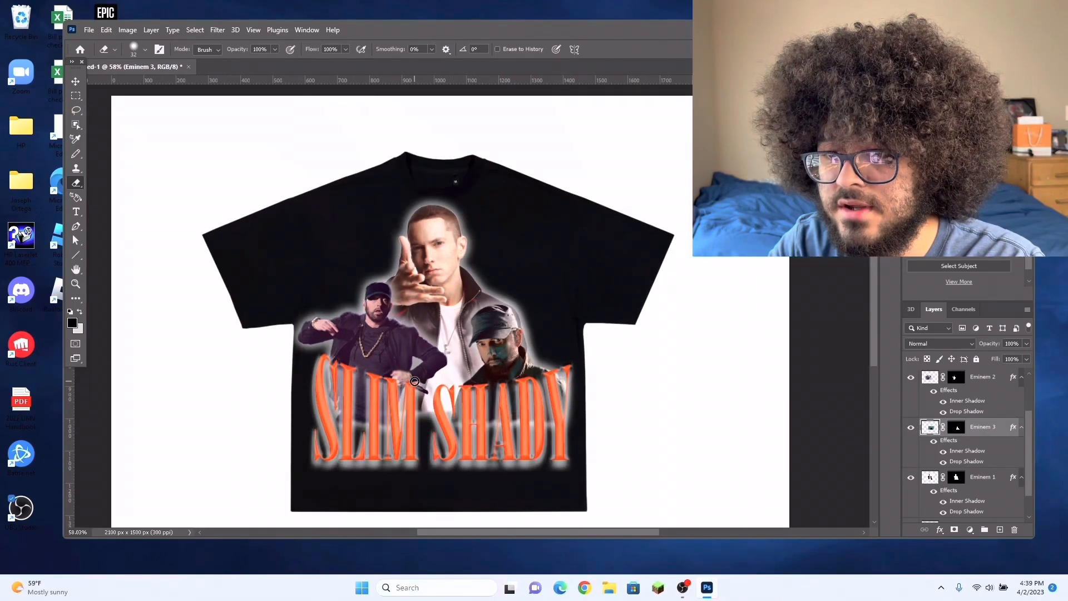
# Step: Blur the edge of the Eminem 1 figure's jacket around the Eminem 3 figure's cap in Normal mode at 50% strength
pyautogui.scroll(2, 415, 381)
pyautogui.scroll(3, 465, 255)
pyautogui.click(75, 81)
pyautogui.click(446, 193)
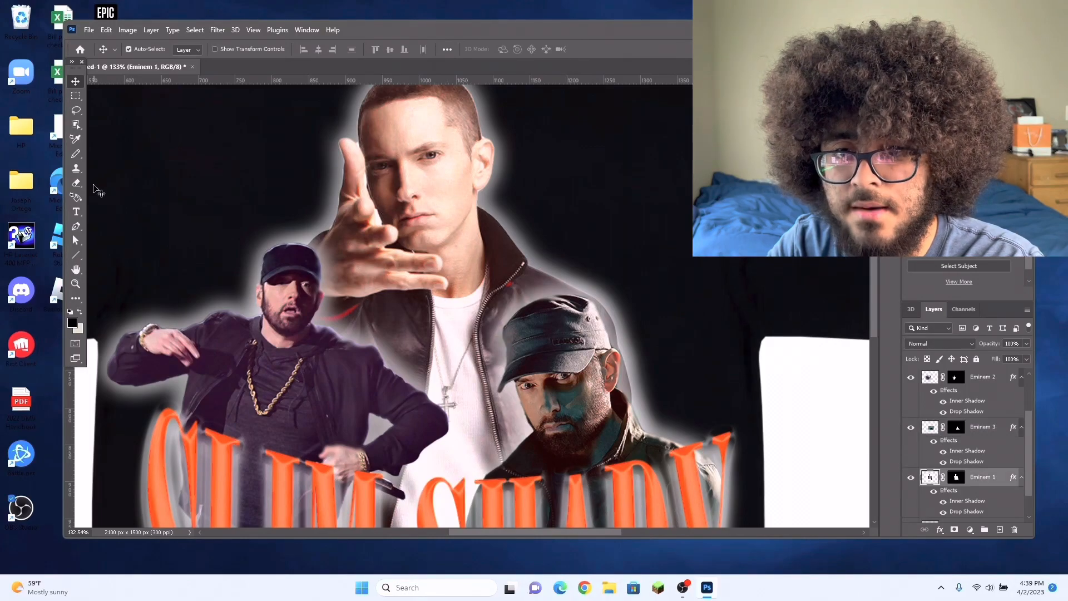
pyautogui.click(76, 300)
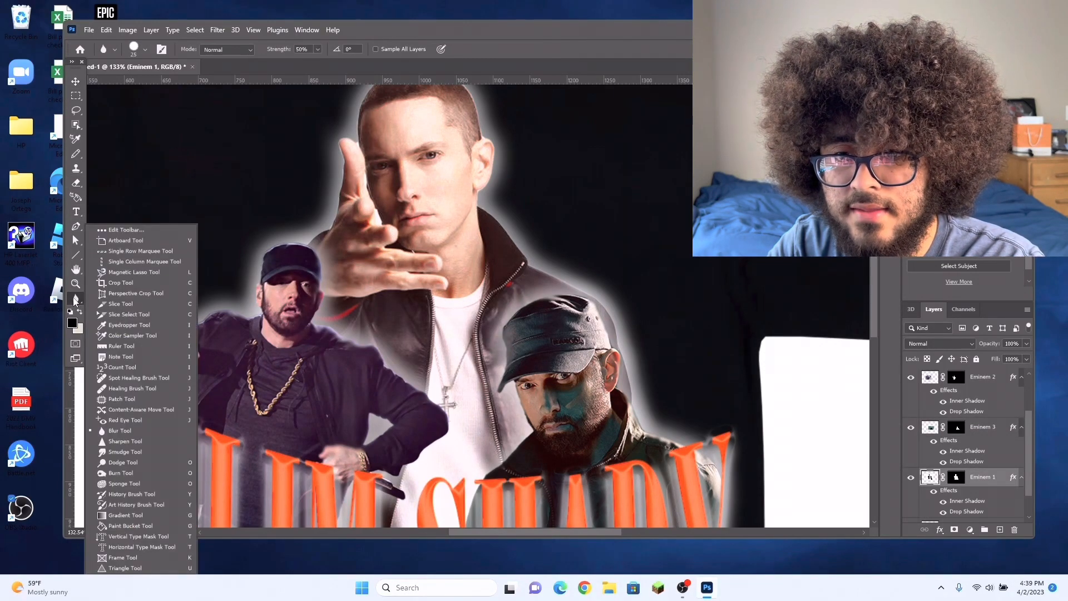
pyautogui.click(73, 301)
pyautogui.moveTo(638, 413); pyautogui.dragTo(610, 307)
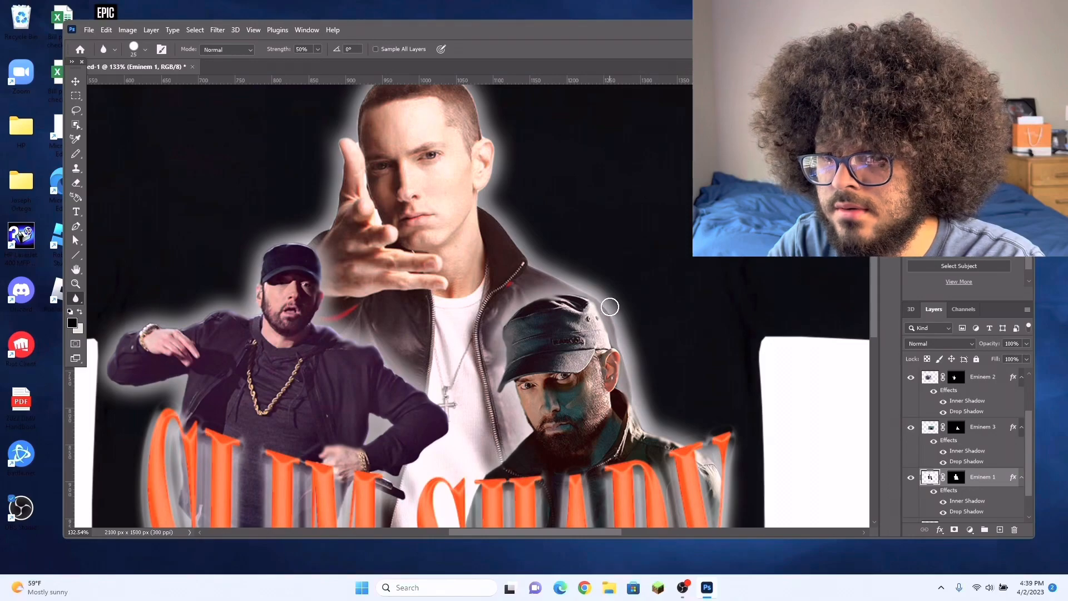
pyautogui.scroll(3, 504, 223)
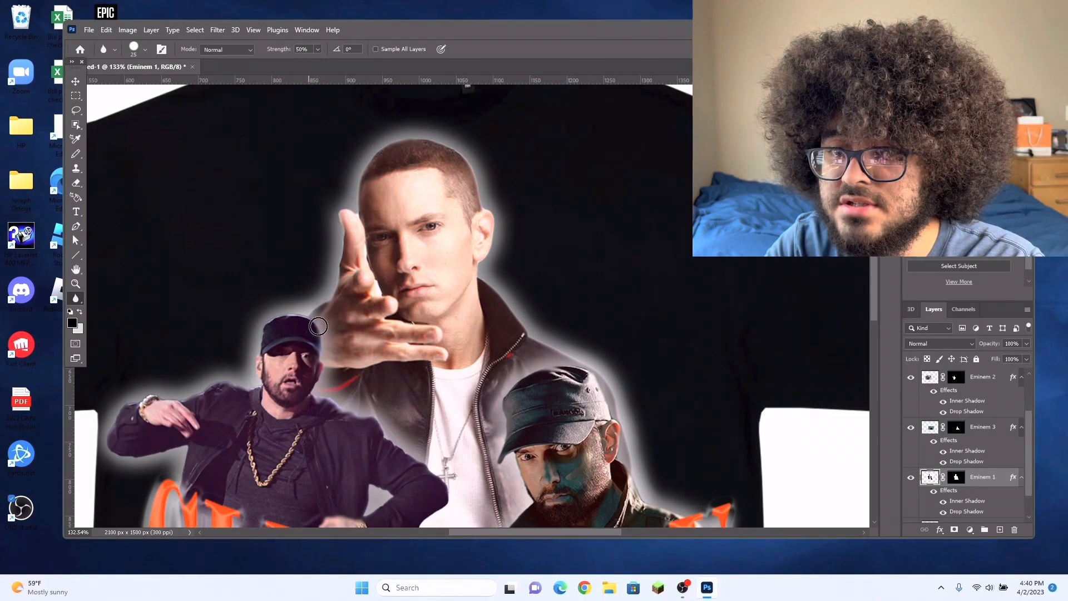
pyautogui.scroll(-5, 411, 345)
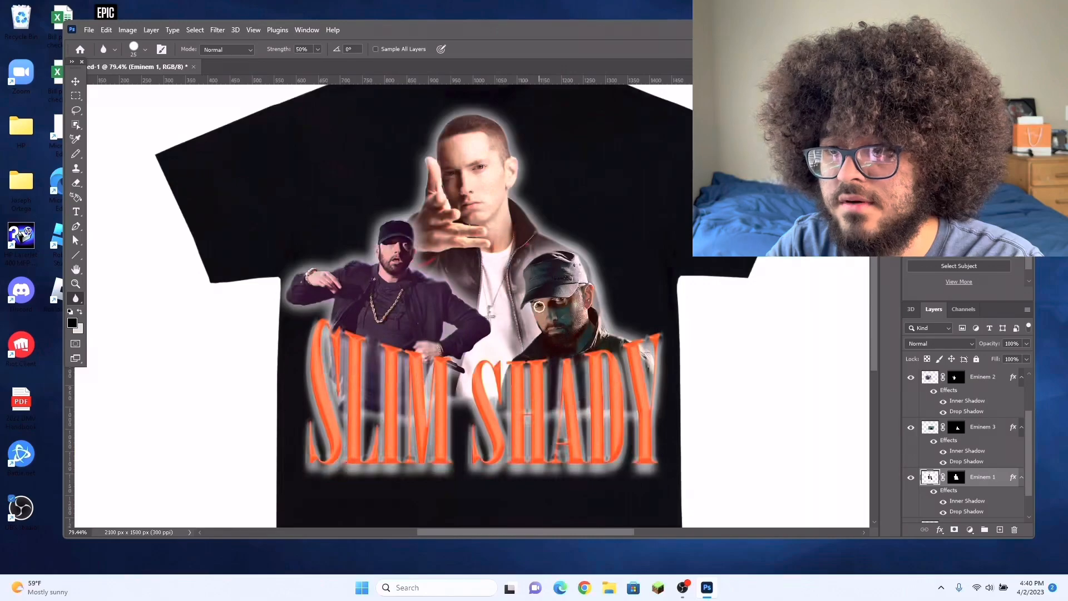
pyautogui.scroll(-3, 522, 334)
pyautogui.scroll(4, 522, 334)
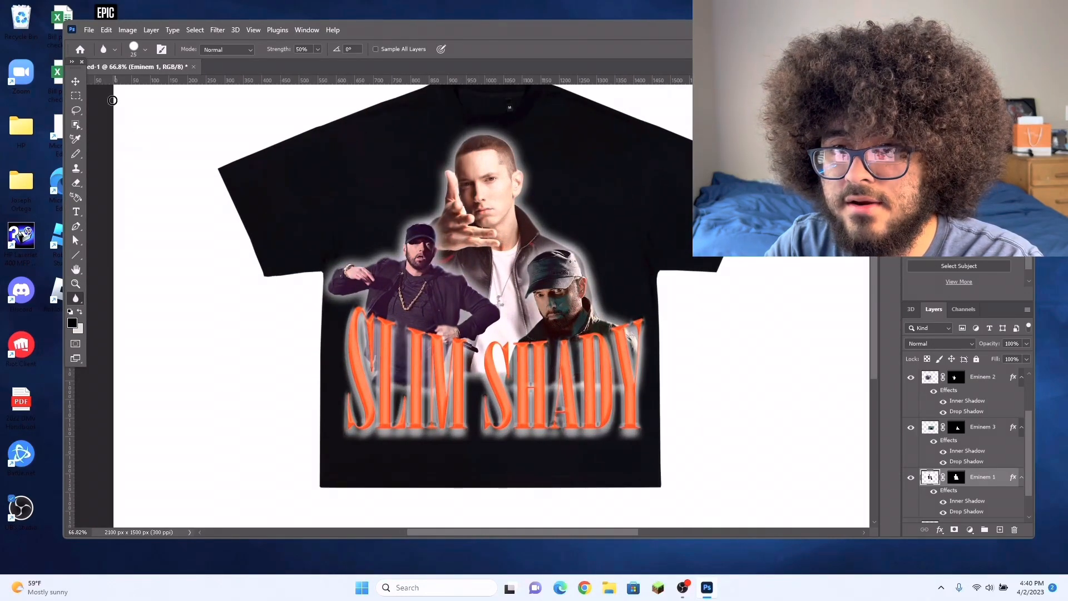
# Step: Nudge the Eminem 2 figure slightly right and down, and rotate it slightly counter-clockwise
pyautogui.click(76, 82)
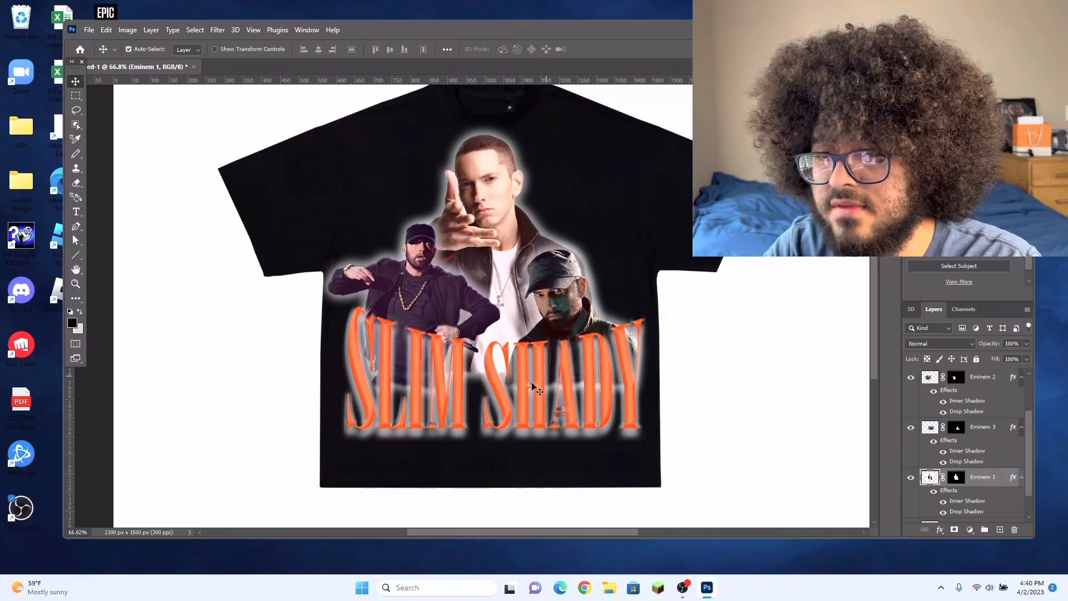
pyautogui.scroll(1, 495, 333)
pyautogui.scroll(-1, 495, 334)
pyautogui.moveTo(444, 317); pyautogui.dragTo(452, 321)
pyautogui.hotkey('ctrl', 't')
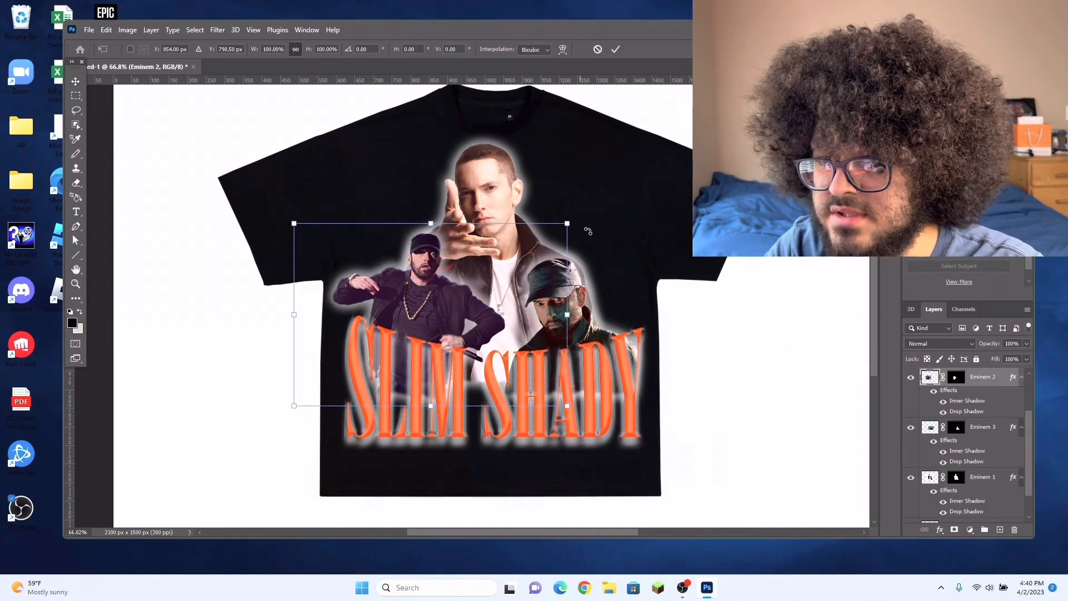
pyautogui.moveTo(584, 220); pyautogui.dragTo(568, 201)
pyautogui.press('Return')
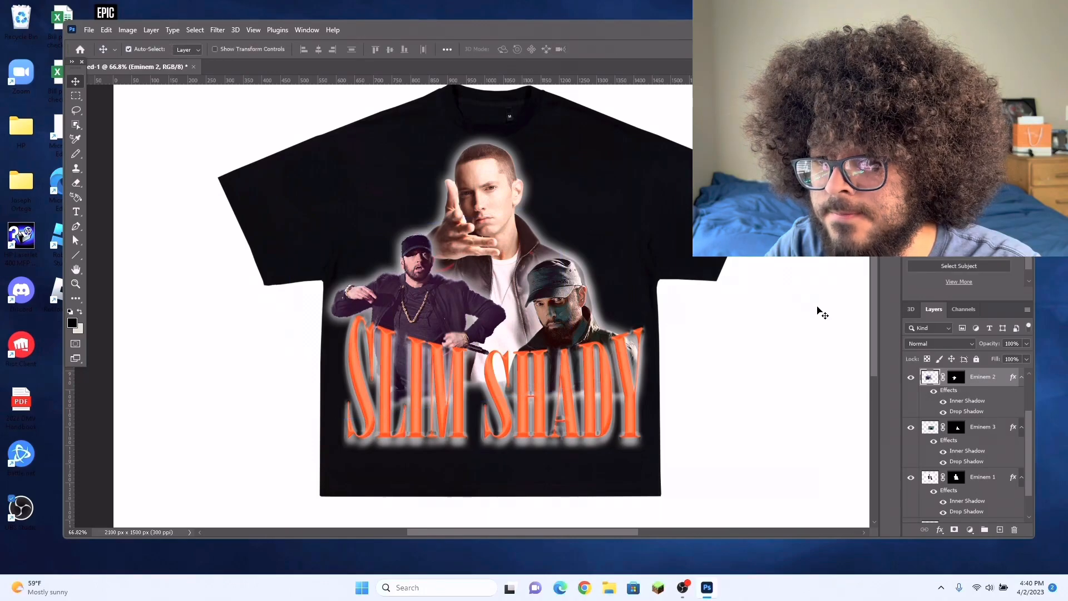
# Step: Erase the tips of the M in SLIM around the Eminem 2 figure's hand on the SLIM SHADY layer with a 32 px eraser
pyautogui.scroll(3, 675, 326)
pyautogui.moveTo(602, 533); pyautogui.dragTo(556, 528)
pyautogui.scroll(3, 365, 380)
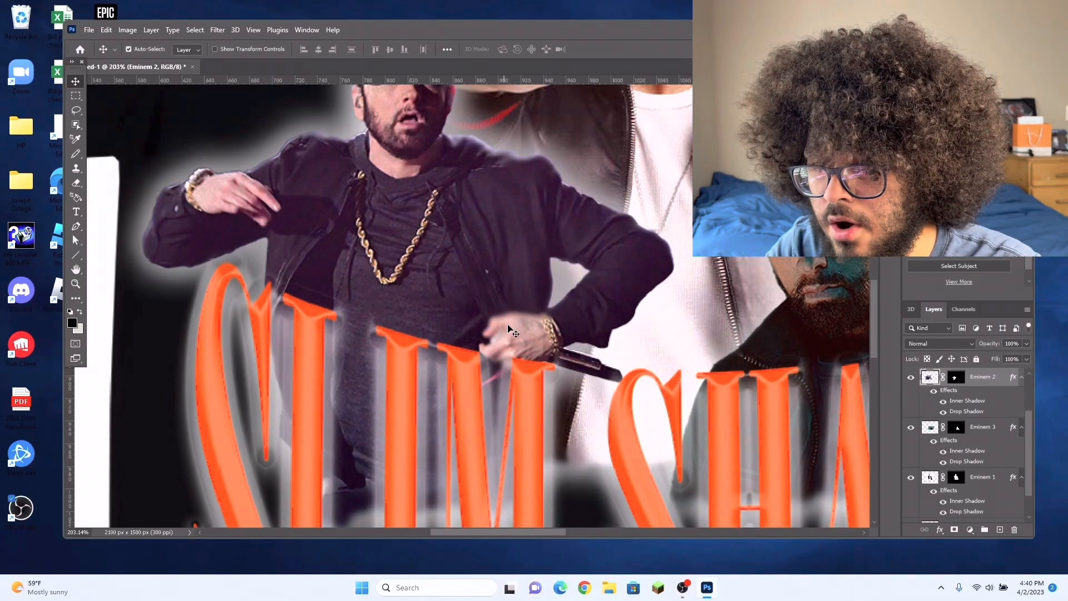
pyautogui.scroll(2, 518, 370)
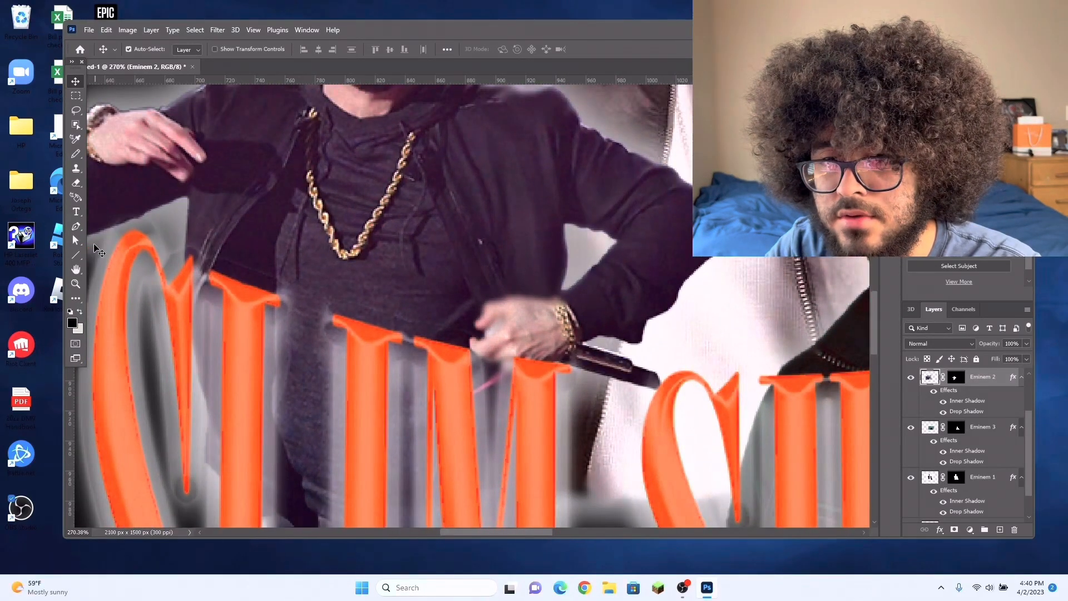
pyautogui.click(541, 404)
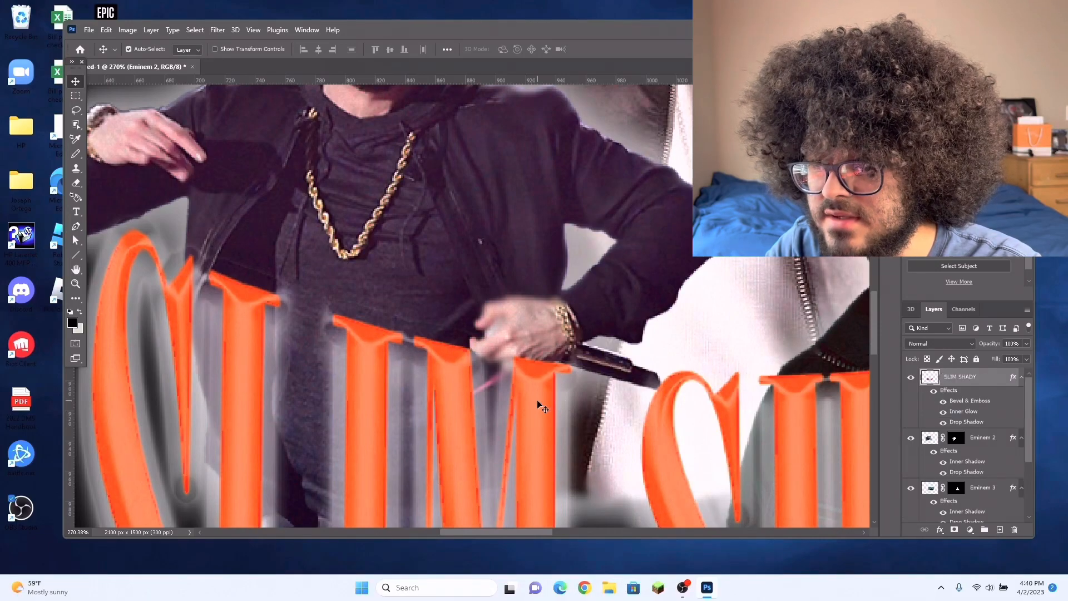
pyautogui.click(77, 180)
pyautogui.scroll(3, 556, 370)
pyautogui.moveTo(570, 368)
pyautogui.mouseDown()
pyautogui.moveTo(448, 324)
pyautogui.moveTo(436, 302)
pyautogui.mouseUp()
pyautogui.scroll(-1, 550, 310)
pyautogui.scroll(-10, 551, 311)
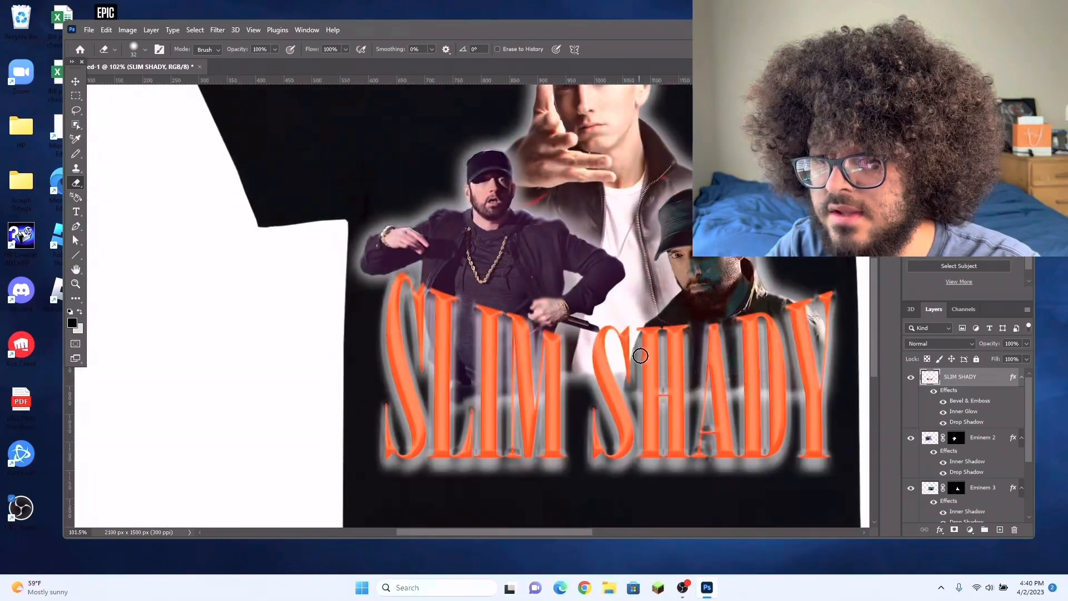
# Step: Move the Eminem 2 figure slightly down so its hand sits closer to the top of the M in SLIM
pyautogui.moveTo(583, 533); pyautogui.dragTo(600, 533)
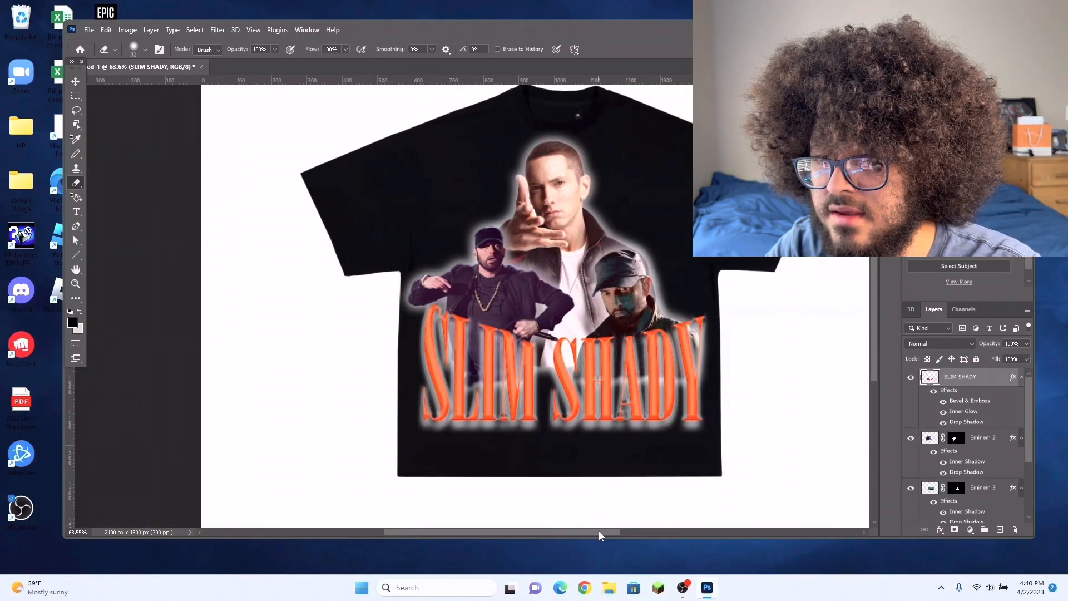
pyautogui.scroll(5, 578, 489)
pyautogui.click(75, 81)
pyautogui.moveTo(450, 189); pyautogui.dragTo(453, 199)
pyautogui.scroll(-4, 623, 262)
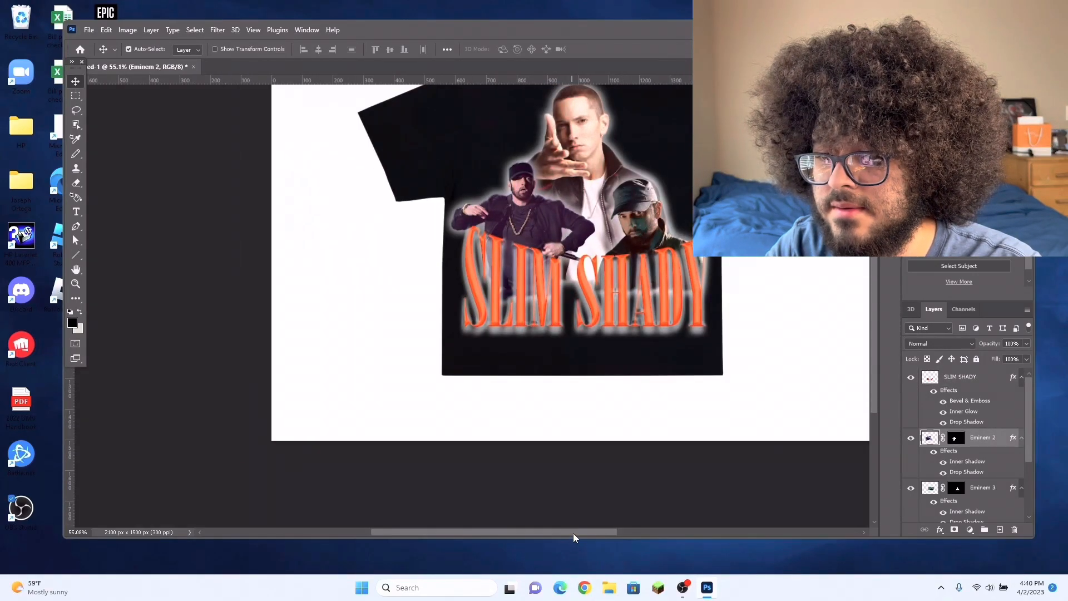
pyautogui.scroll(3, 551, 412)
pyautogui.scroll(5, 376, 248)
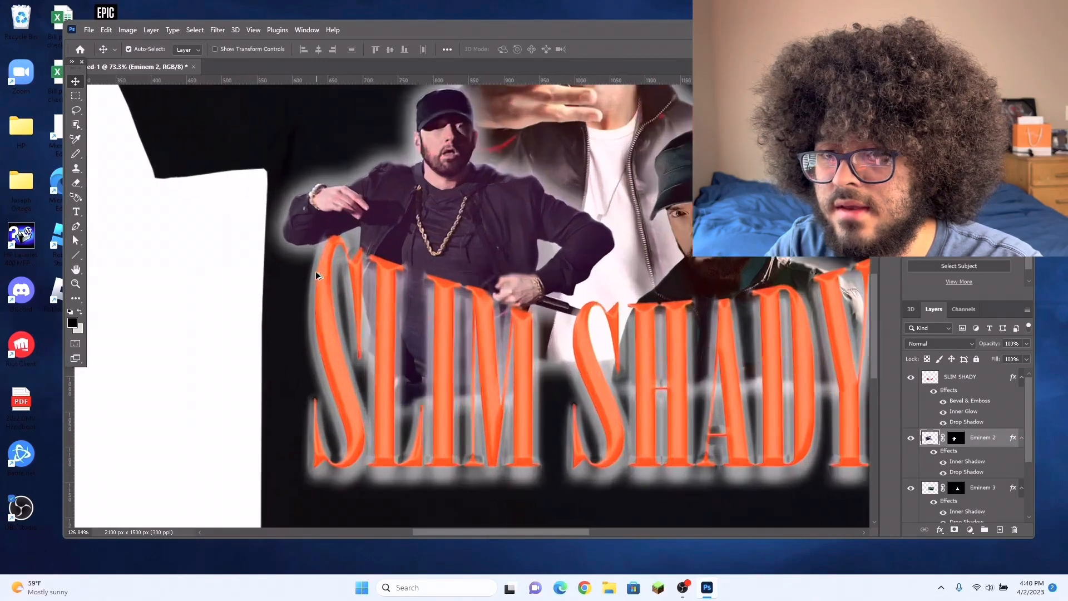
# Step: Activate the SLIM SHADY layer with the 32 px eraser and inspect the lettering around the Eminem 2 figure's hand
pyautogui.click(75, 182)
pyautogui.scroll(4, 366, 211)
pyautogui.click(960, 377)
pyautogui.scroll(-6, 483, 205)
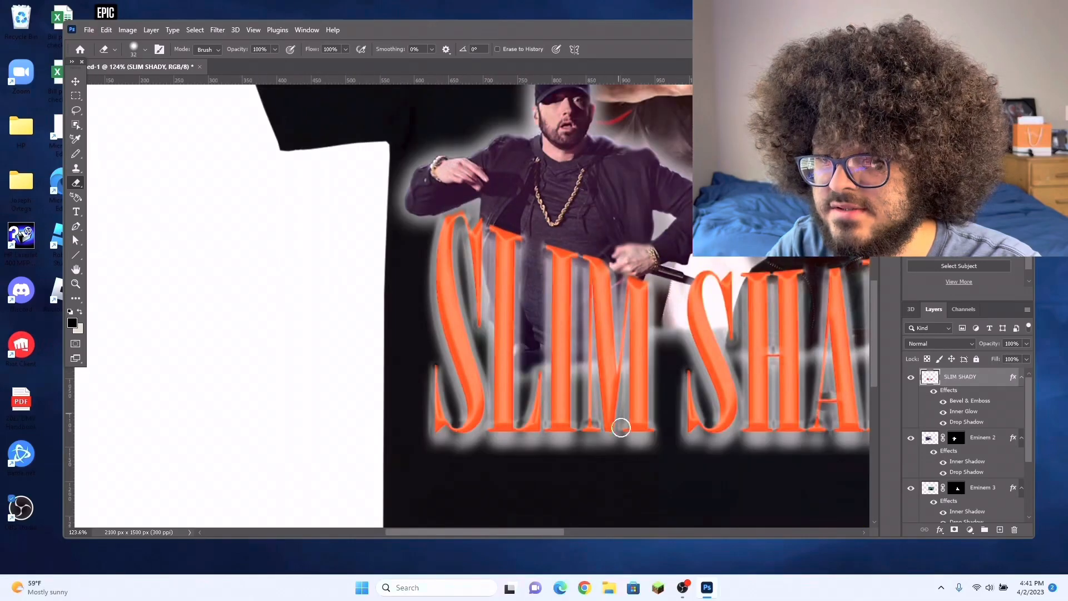
pyautogui.moveTo(561, 533); pyautogui.dragTo(601, 537)
pyautogui.scroll(-2, 615, 503)
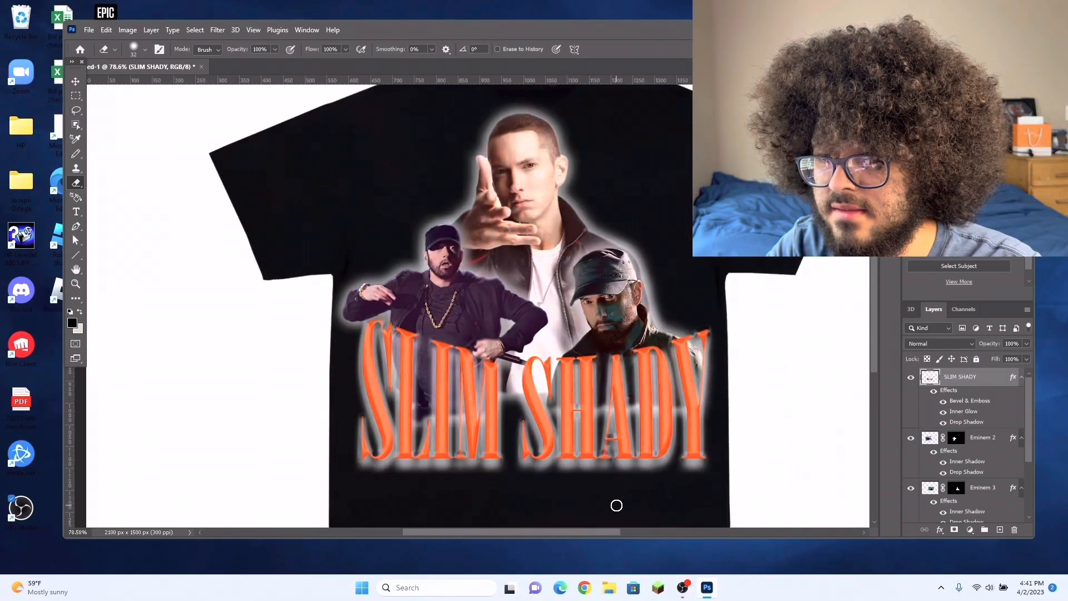
pyautogui.scroll(-2, 625, 513)
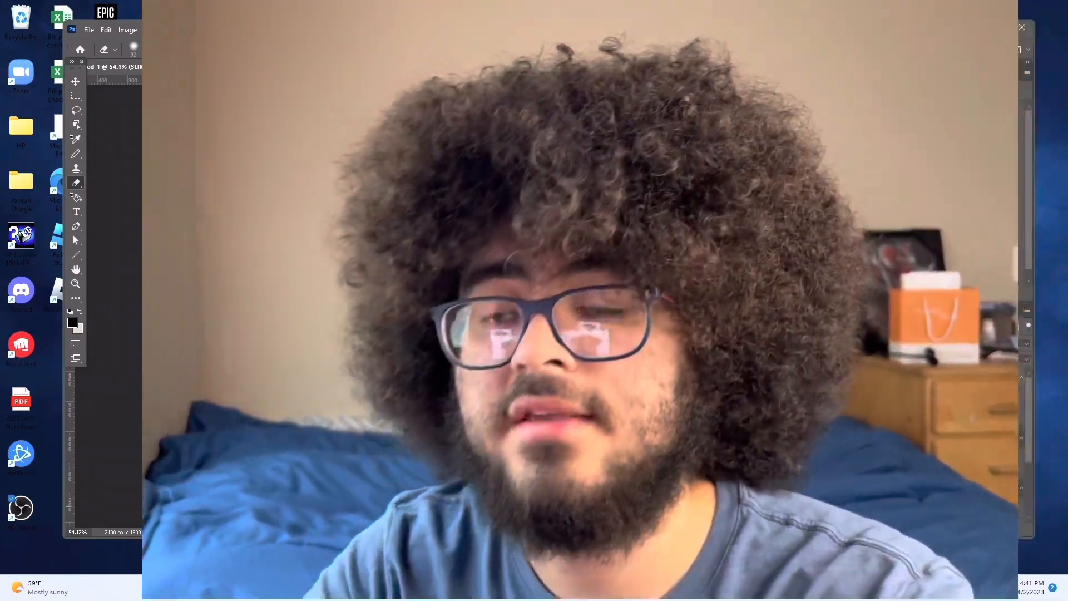